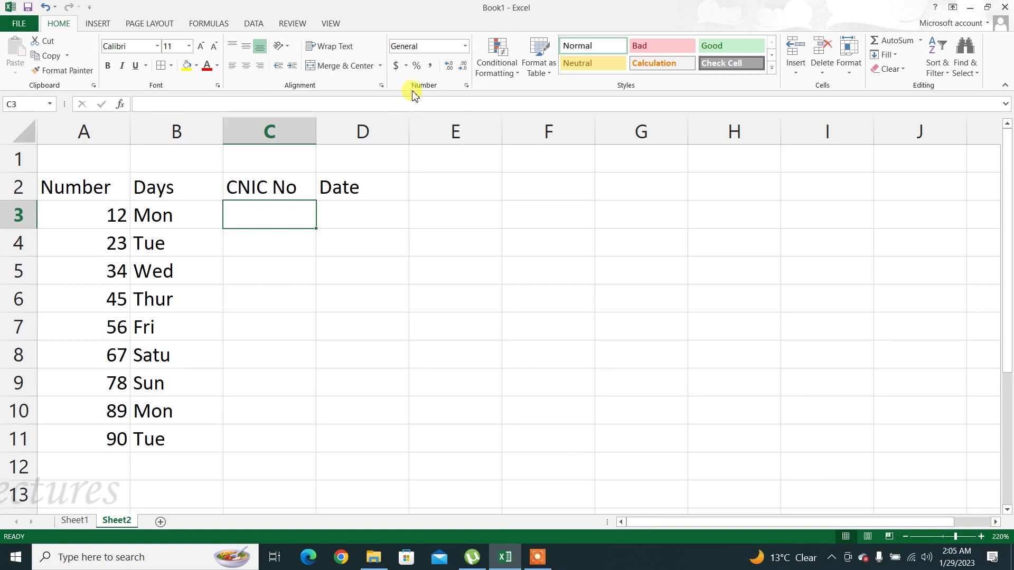
Look over the Conditional Formatting menu, then begin selecting the Number values in column A
{"action": "left_click", "coordinate": [494, 74]}
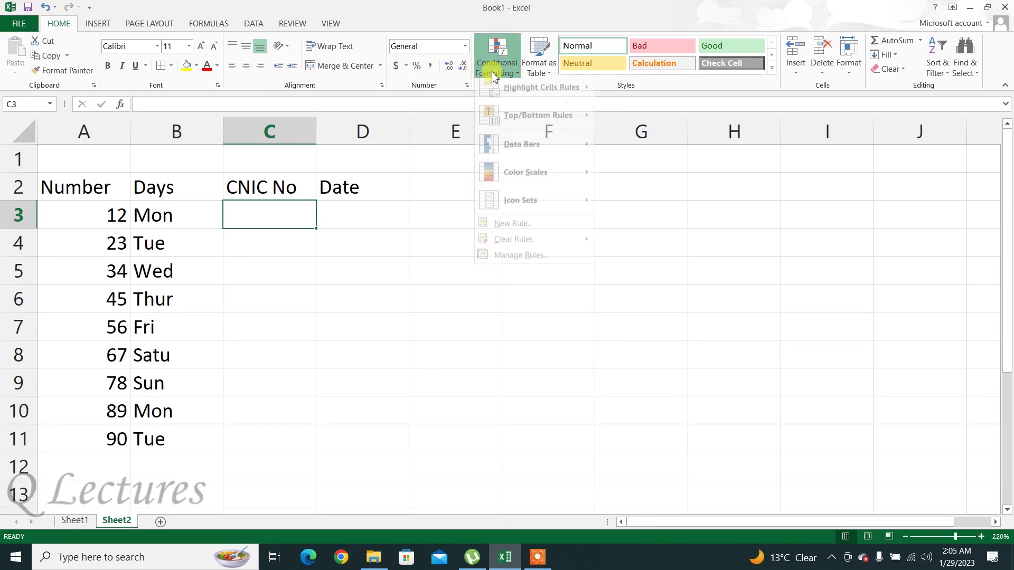
{"action": "mouse_move", "coordinate": [531, 91]}
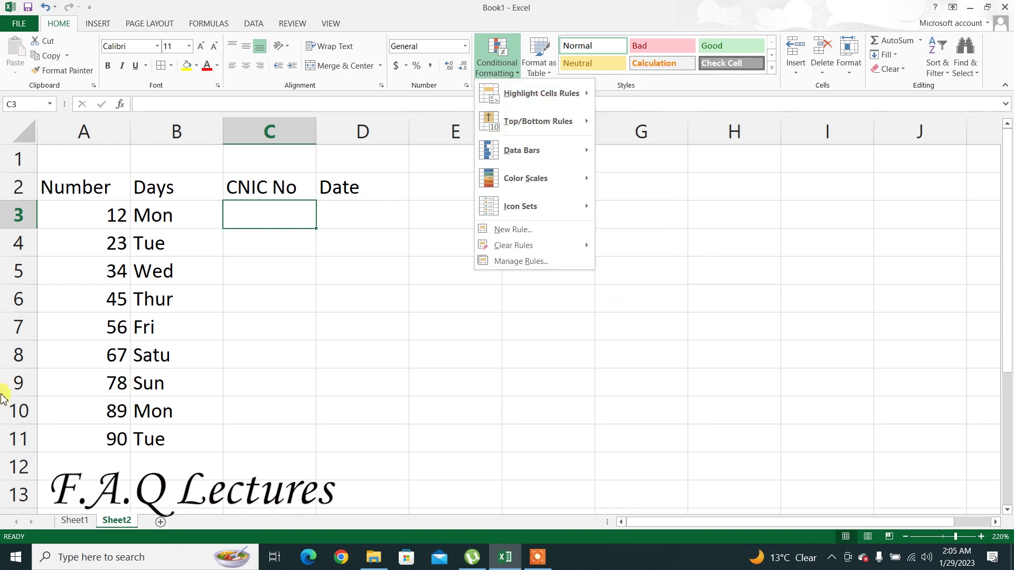
{"action": "left_click", "coordinate": [112, 218]}
{"action": "left_click_drag", "start_coordinate": [111, 218], "coordinate": [103, 435]}
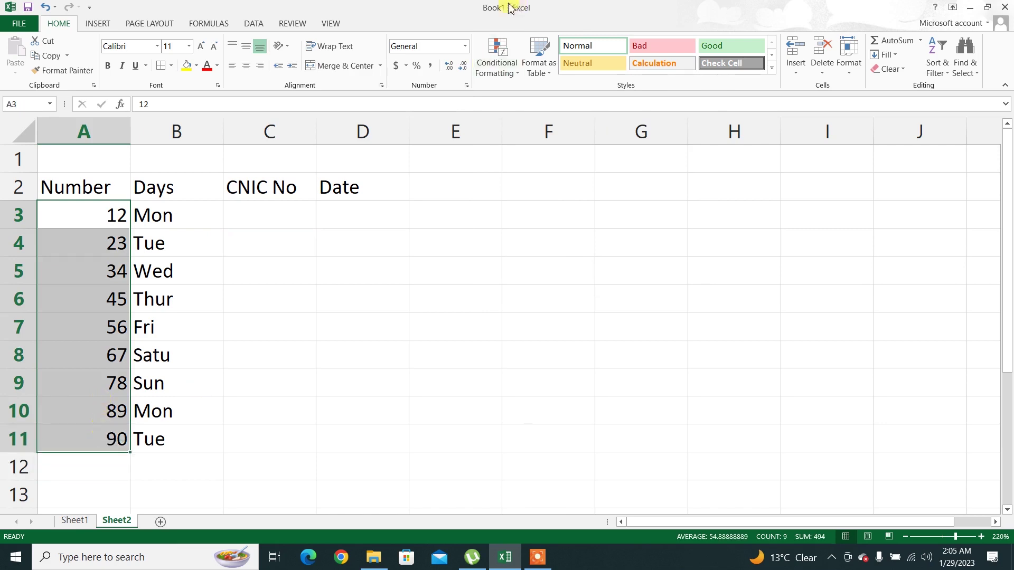
{"action": "left_click", "coordinate": [494, 53]}
{"action": "mouse_move", "coordinate": [565, 95]}
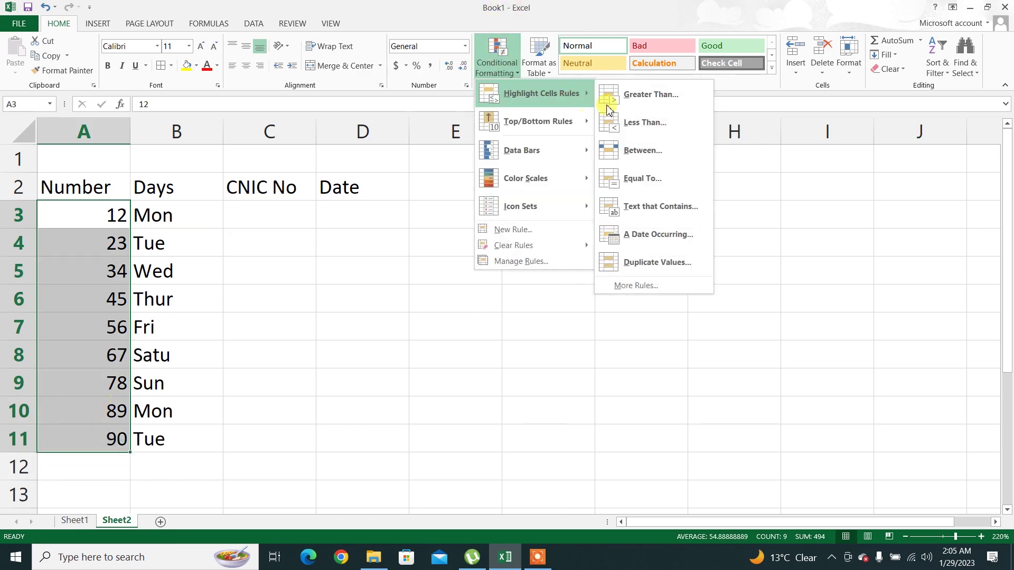
{"action": "left_click", "coordinate": [611, 102]}
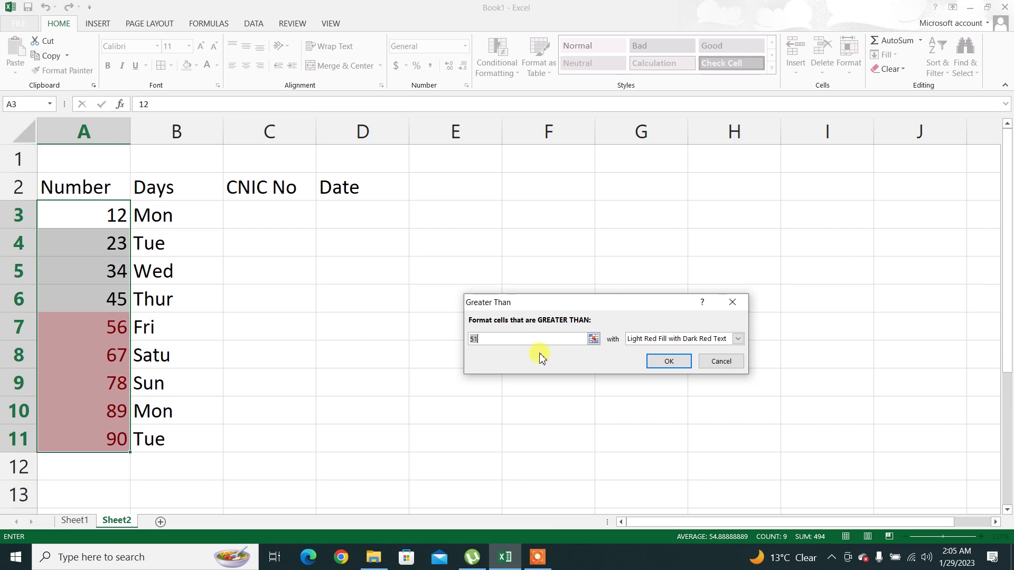
{"action": "key", "text": "BackSpace"}
{"action": "key", "text": "BackSpace"}
{"action": "type", "text": "40"}
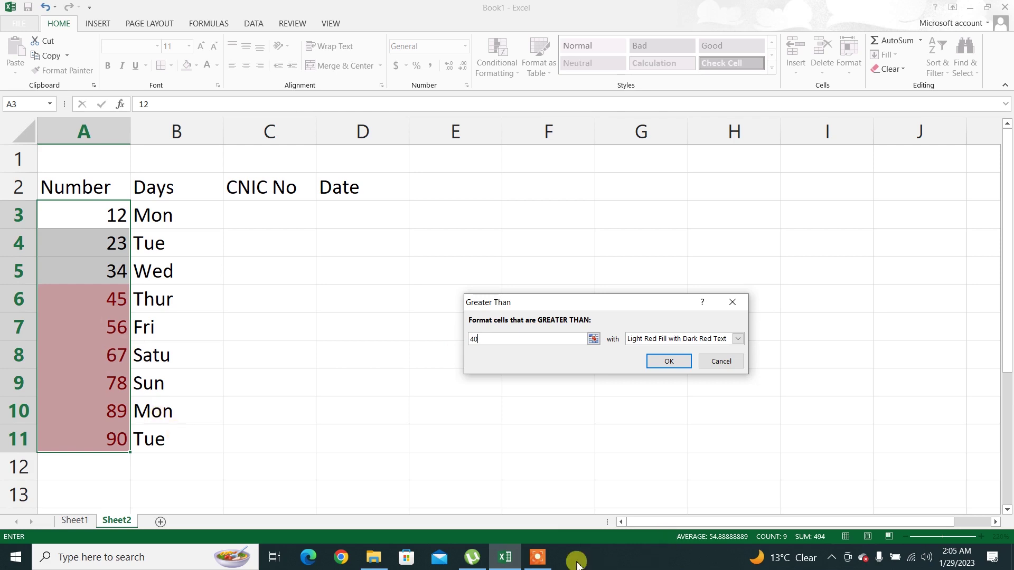
{"action": "left_click", "coordinate": [534, 557]}
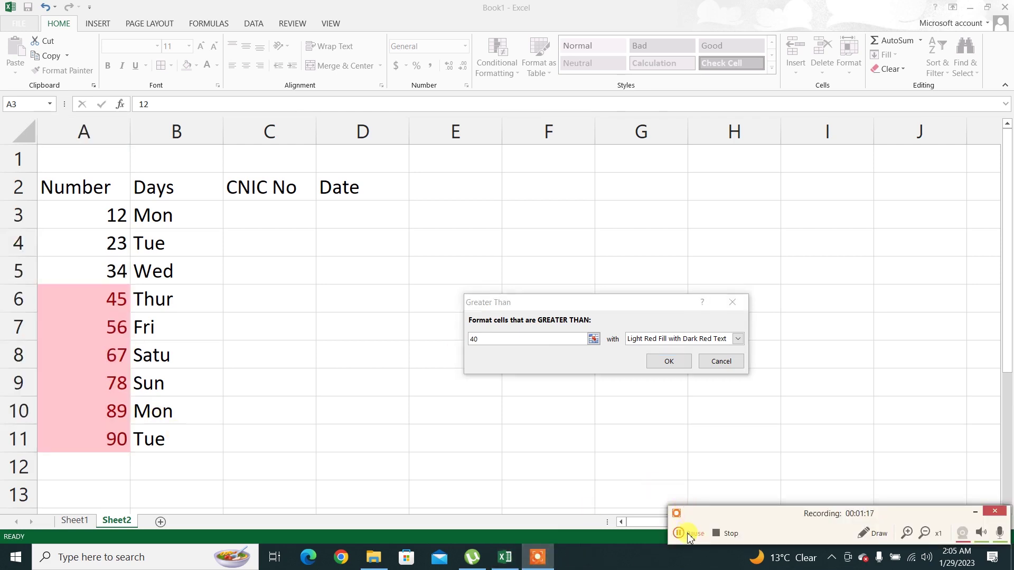
{"action": "left_click", "coordinate": [977, 515]}
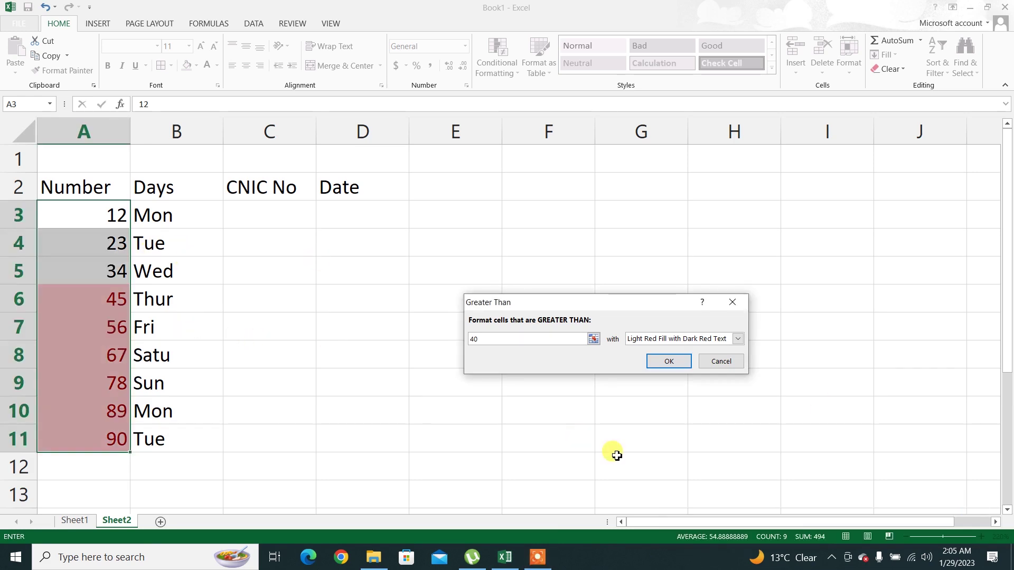
{"action": "left_click", "coordinate": [737, 340]}
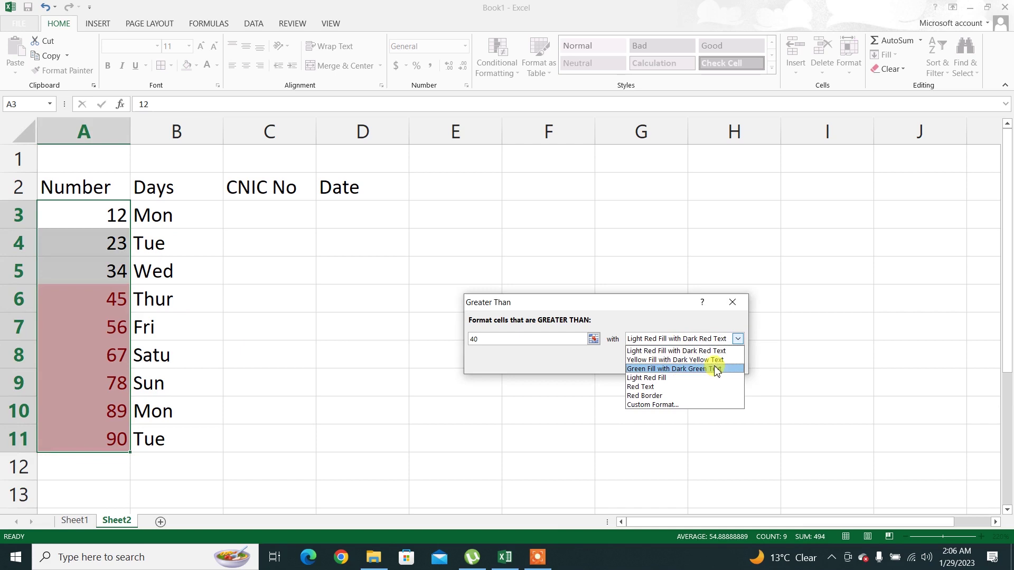
{"action": "left_click", "coordinate": [660, 360]}
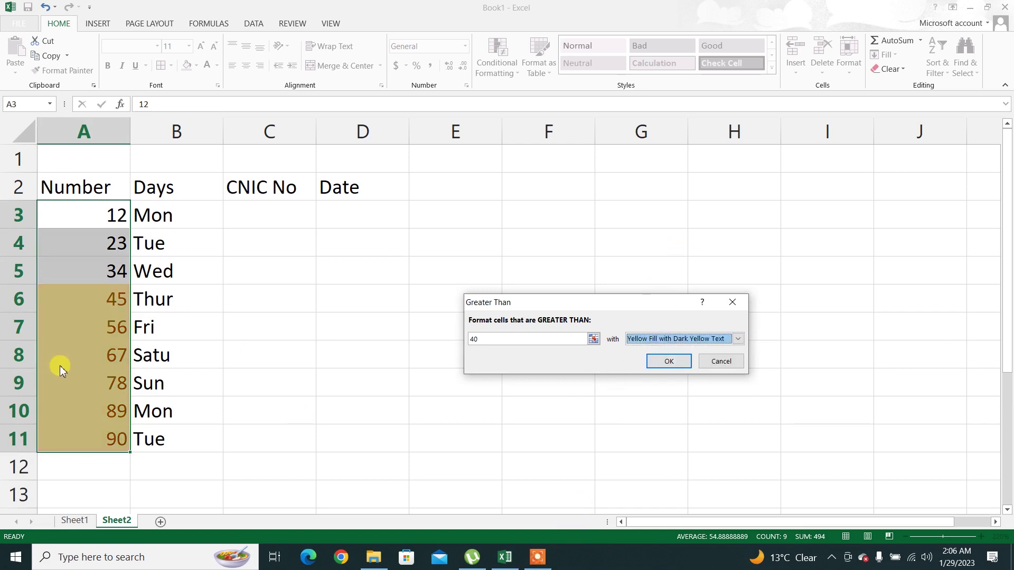
{"action": "left_click", "coordinate": [666, 338]}
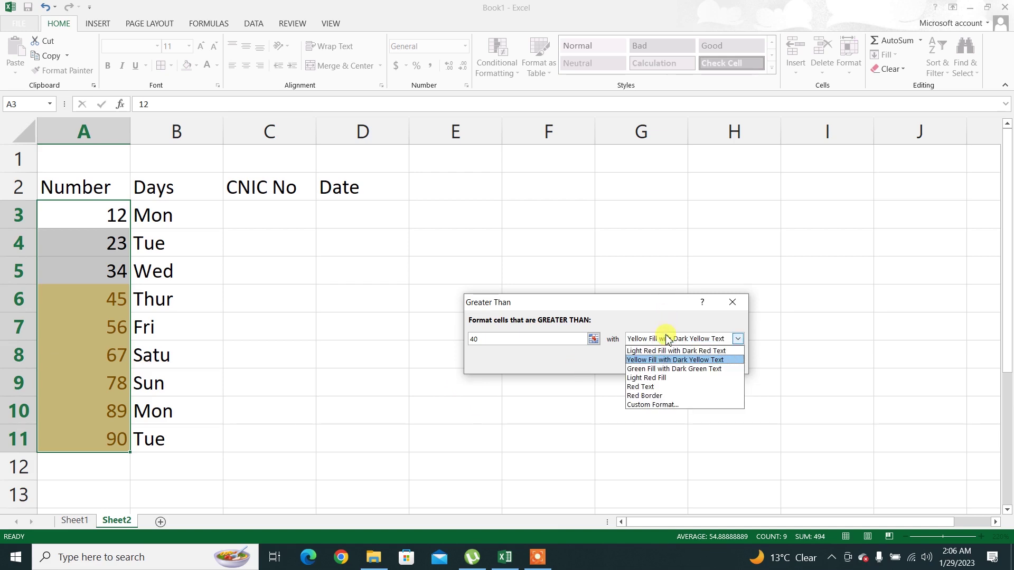
{"action": "left_click", "coordinate": [657, 378]}
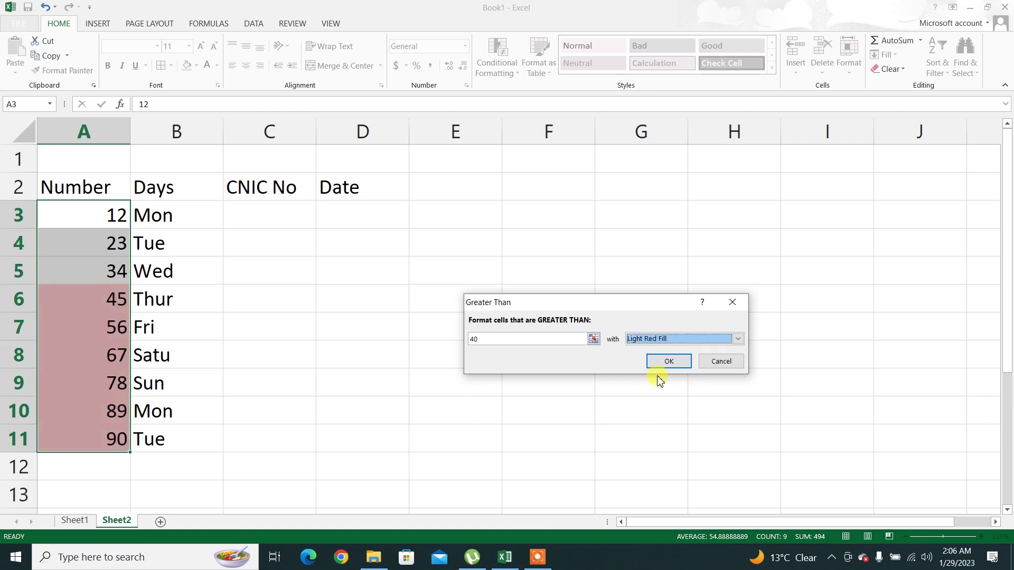
{"action": "left_click", "coordinate": [656, 339]}
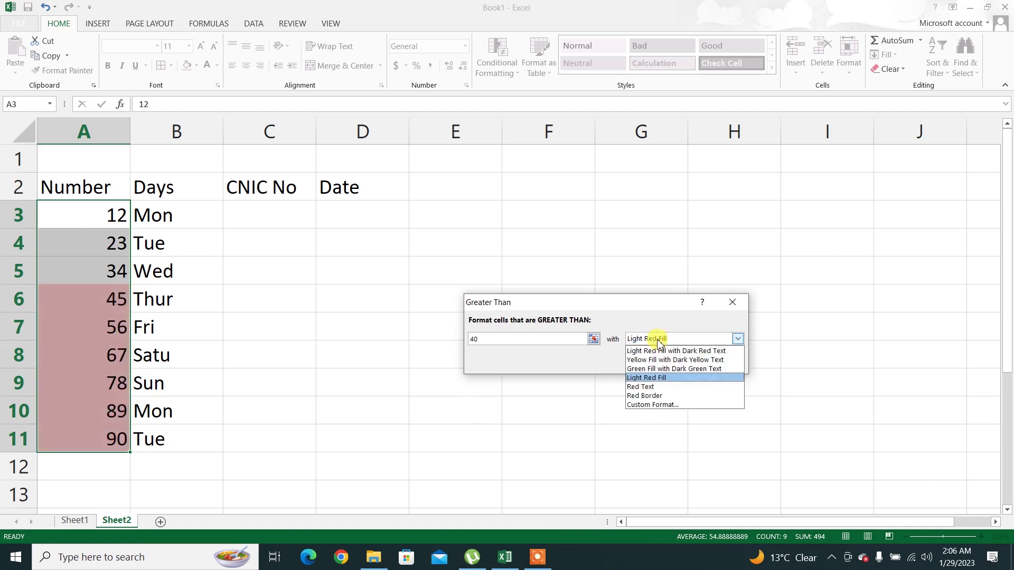
{"action": "left_click", "coordinate": [660, 350]}
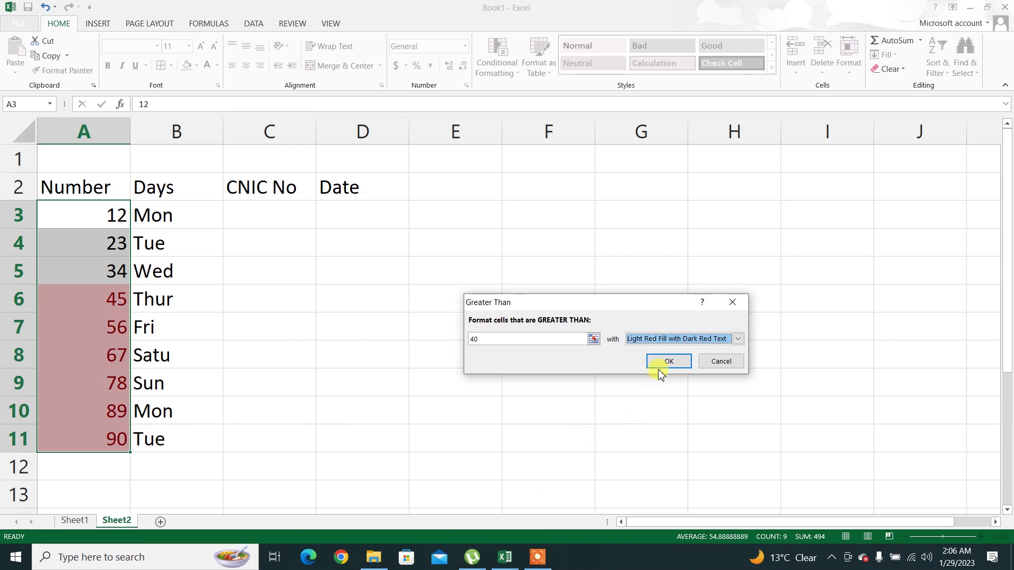
{"action": "left_click", "coordinate": [722, 361]}
{"action": "left_click", "coordinate": [502, 74]}
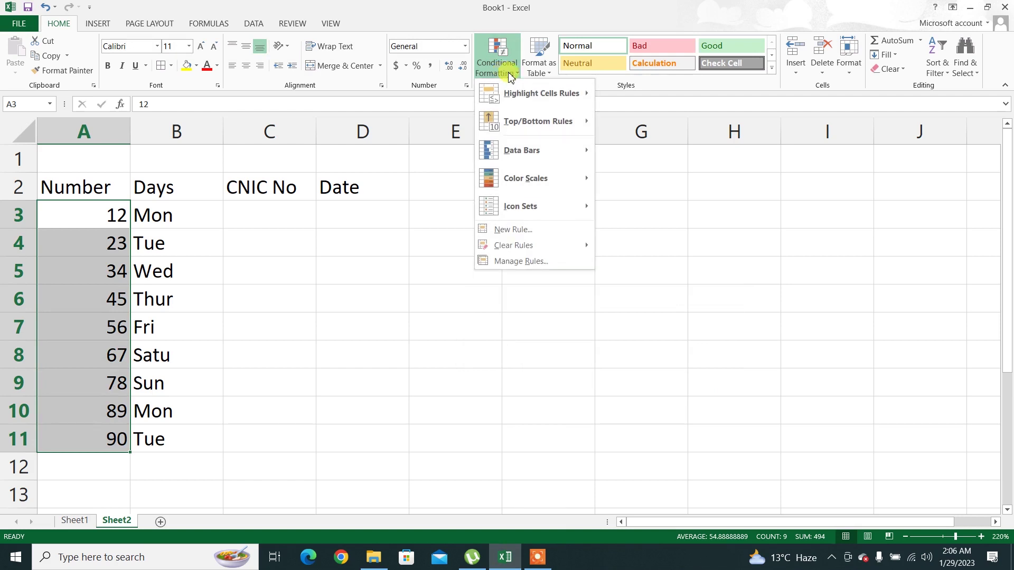
{"action": "mouse_move", "coordinate": [573, 96]}
{"action": "left_click", "coordinate": [648, 127]}
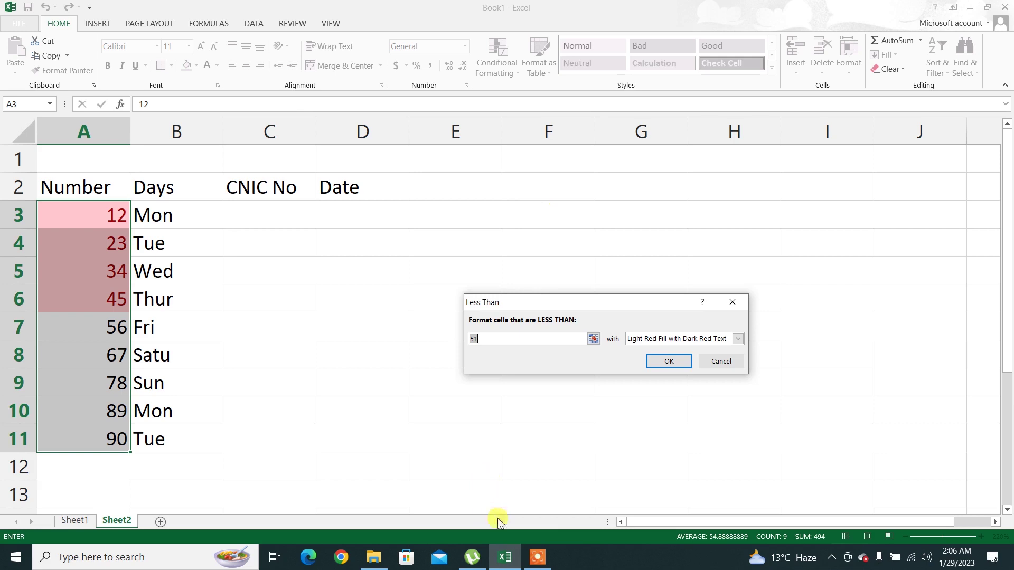
{"action": "left_click", "coordinate": [537, 557]}
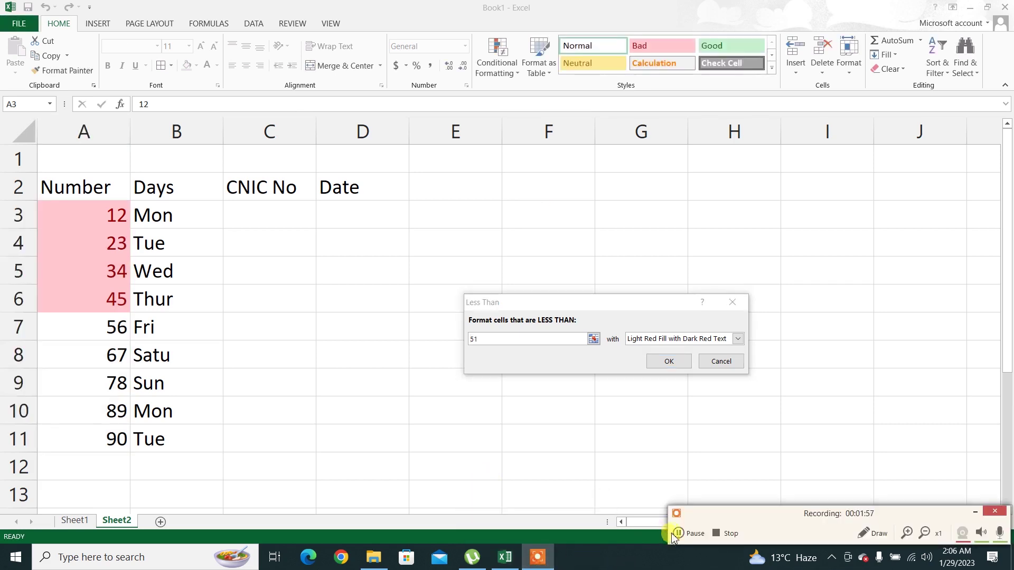
{"action": "left_click", "coordinate": [975, 511]}
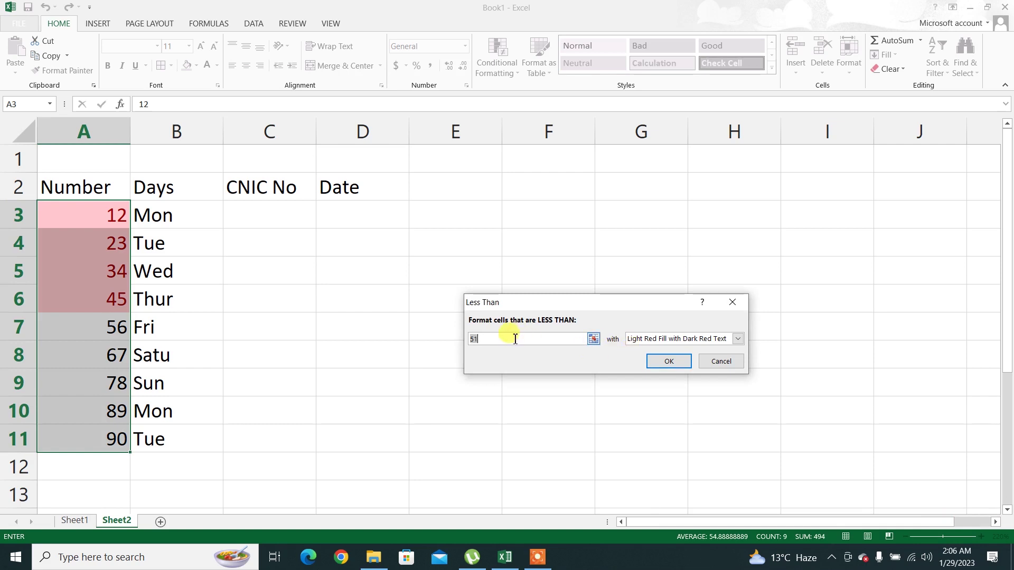
{"action": "type", "text": "4"}
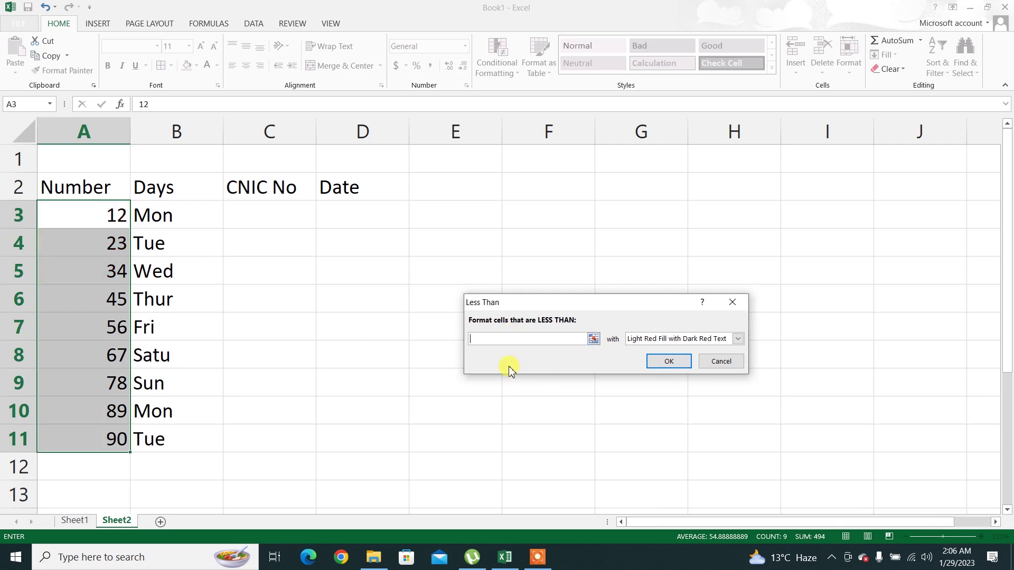
{"action": "type", "text": "60"}
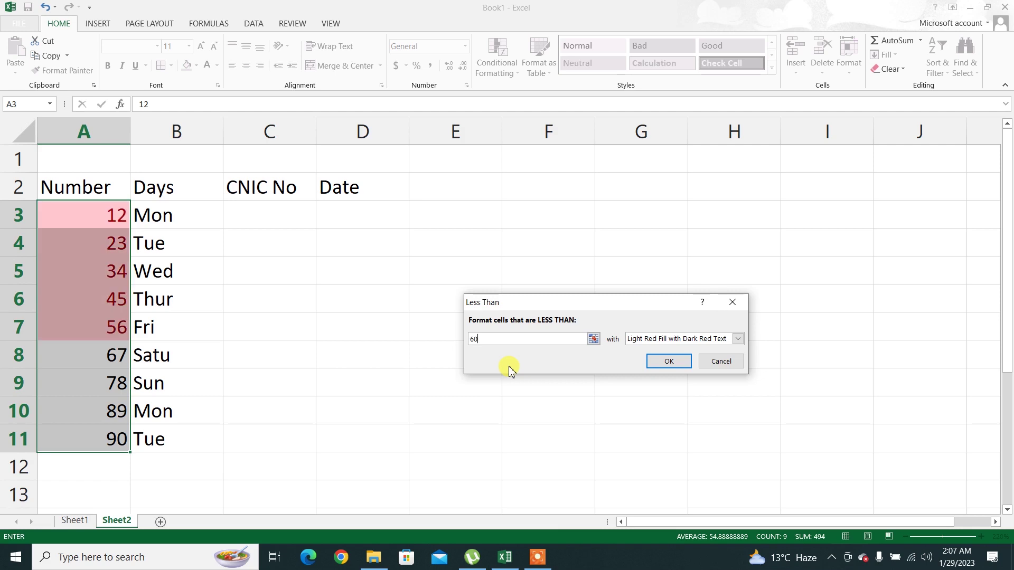
{"action": "key", "text": "BackSpace"}
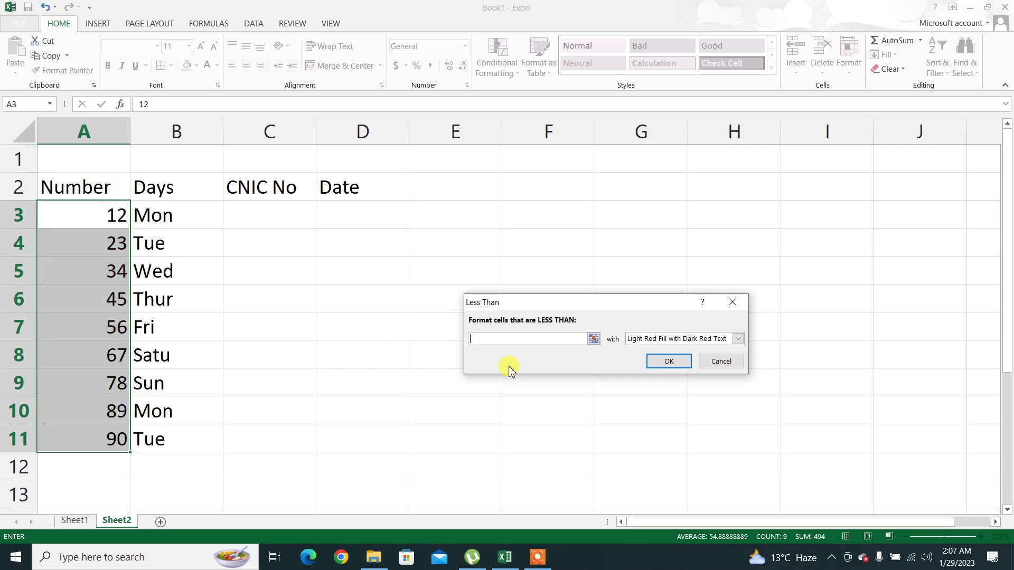
{"action": "type", "text": "80"}
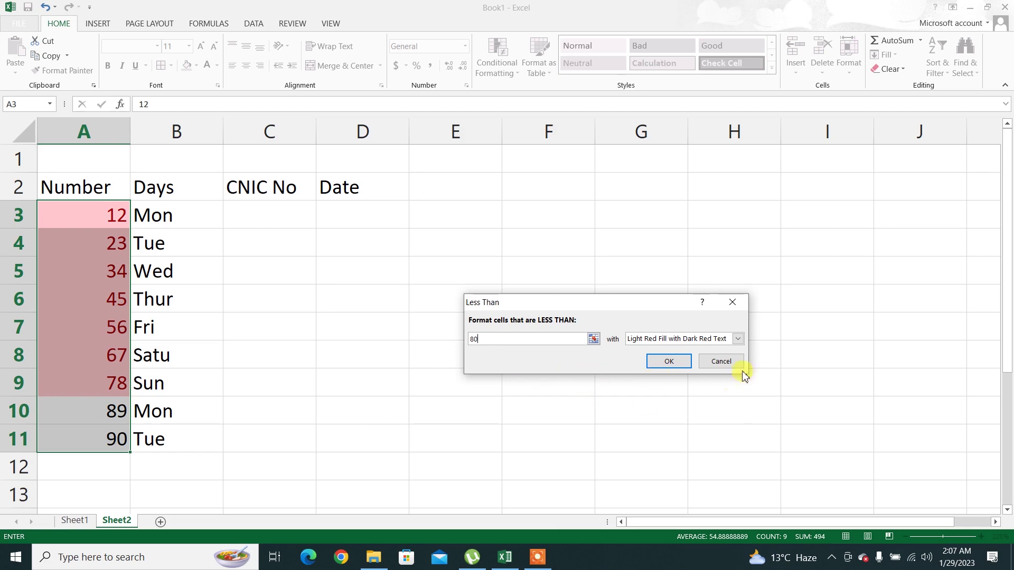
{"action": "left_click", "coordinate": [721, 361]}
{"action": "left_click", "coordinate": [499, 65]}
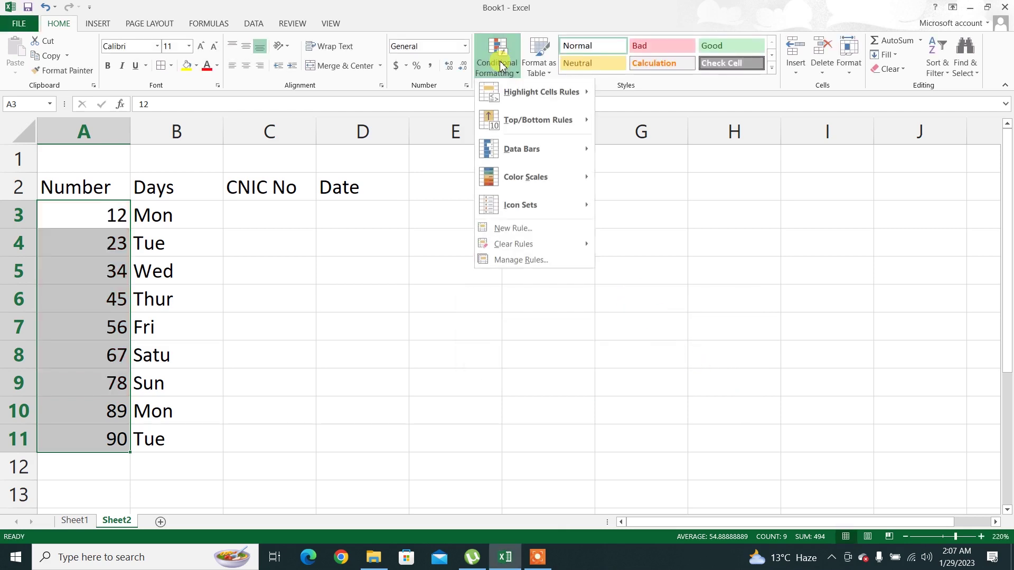
{"action": "mouse_move", "coordinate": [577, 95]}
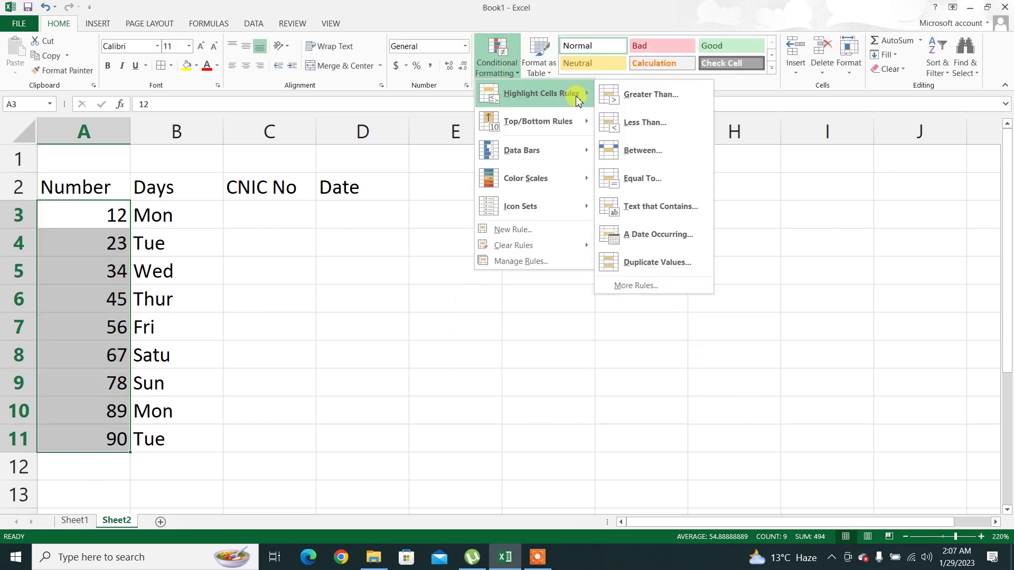
{"action": "left_click", "coordinate": [670, 160]}
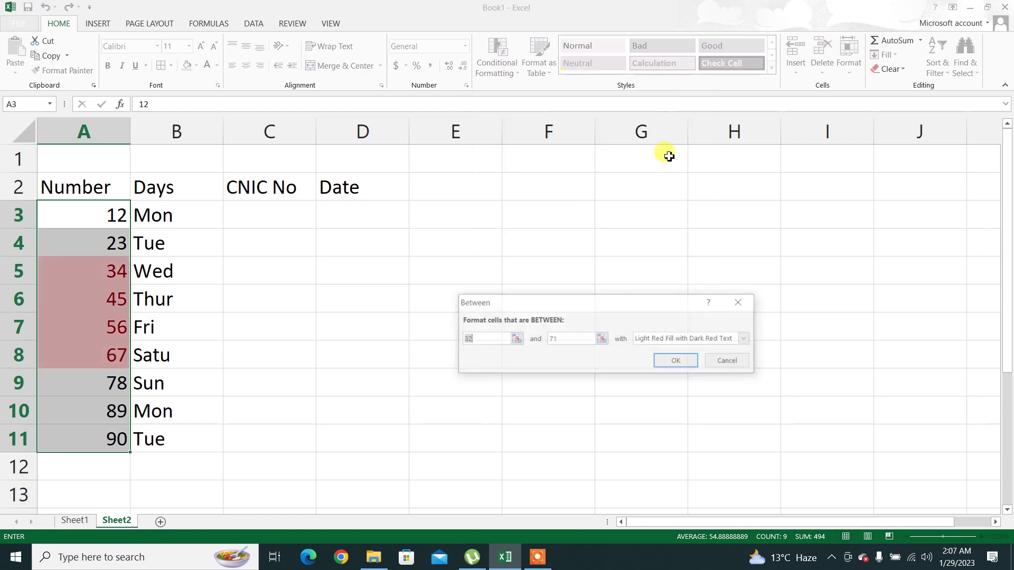
{"action": "double_click", "coordinate": [507, 336]}
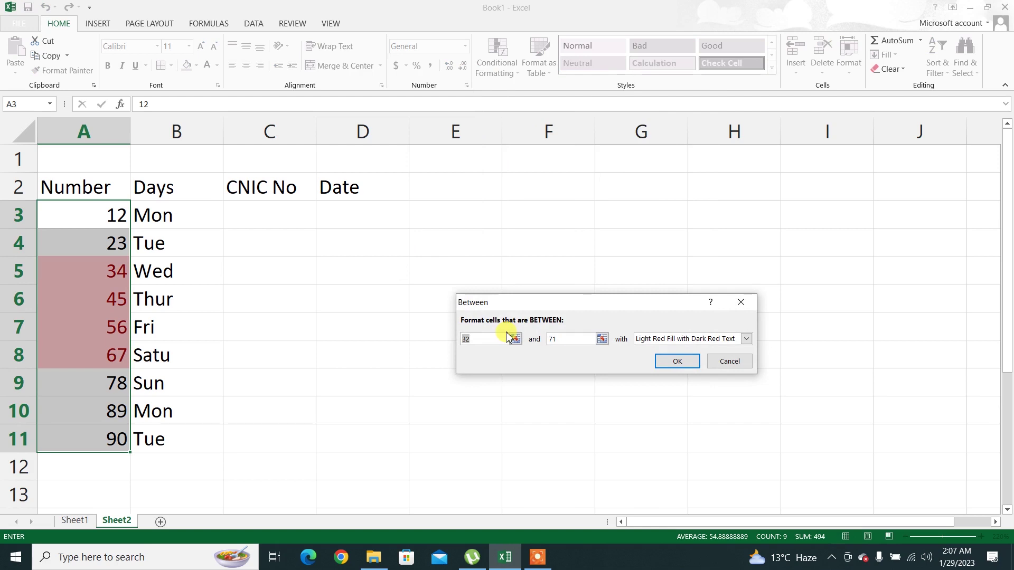
{"action": "left_click", "coordinate": [488, 336]}
{"action": "key", "text": "BackSpace"}
{"action": "key", "text": "BackSpace"}
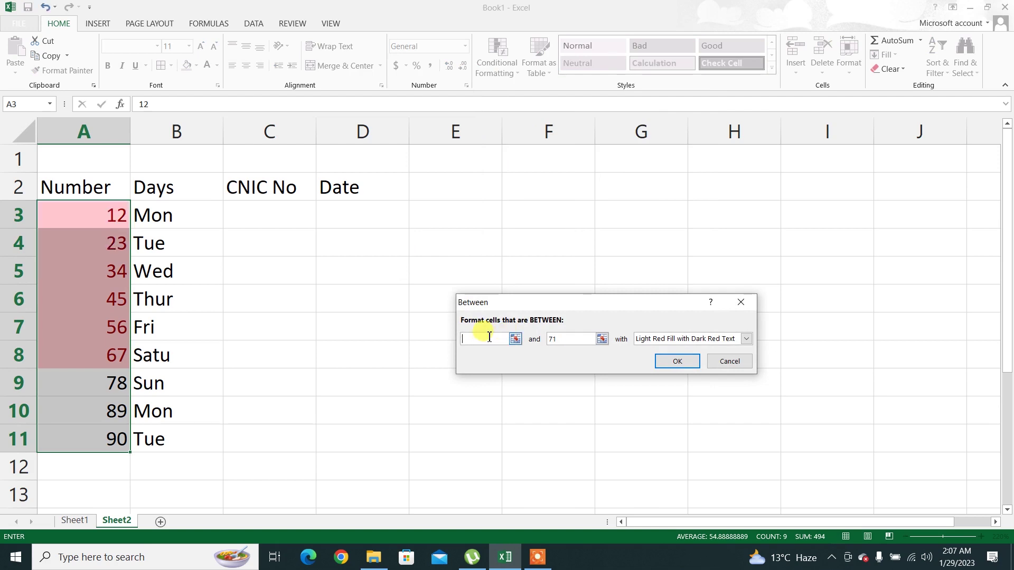
{"action": "type", "text": "50"}
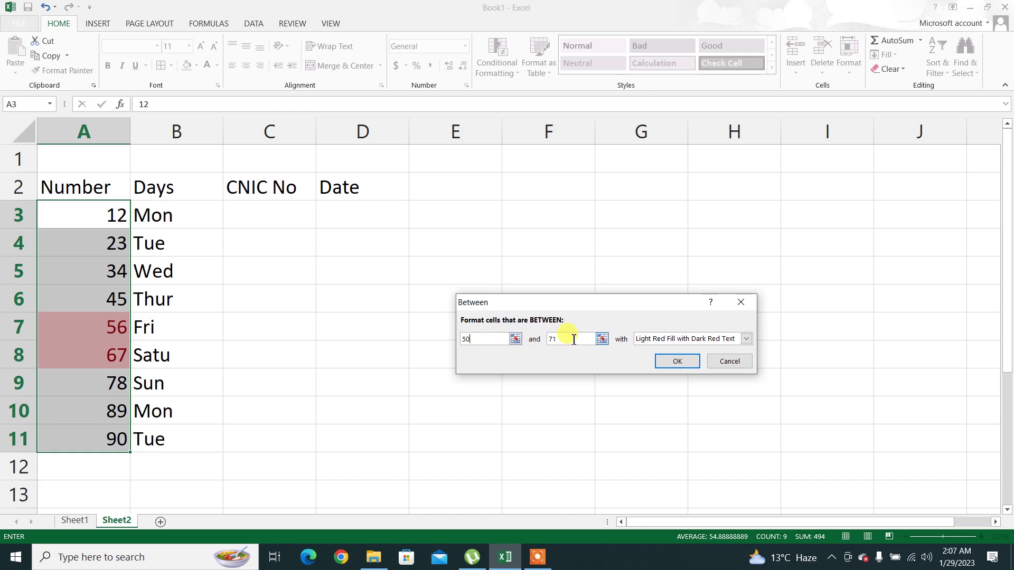
{"action": "double_click", "coordinate": [573, 339]}
{"action": "type", "text": "30"}
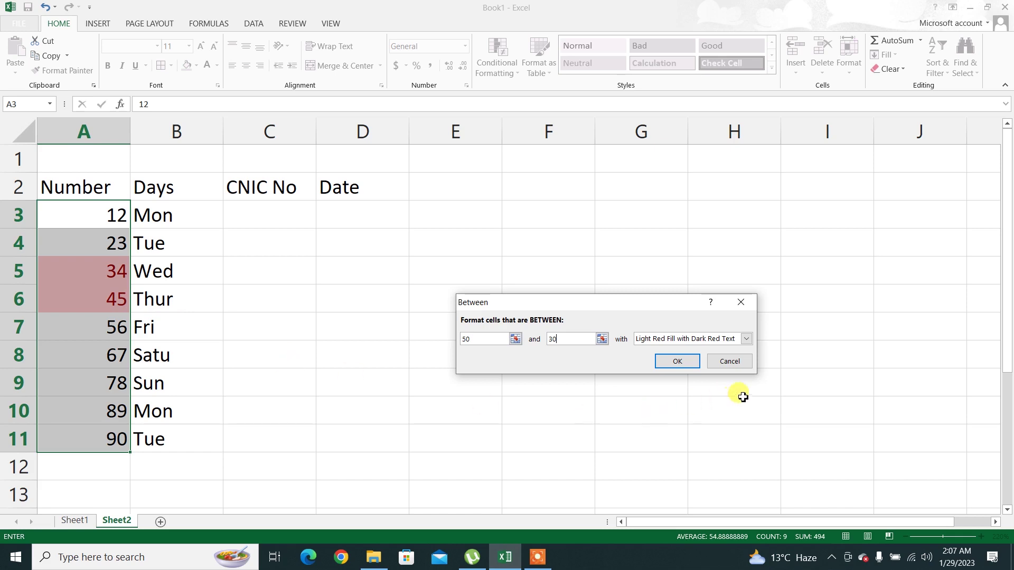
{"action": "left_click", "coordinate": [736, 362]}
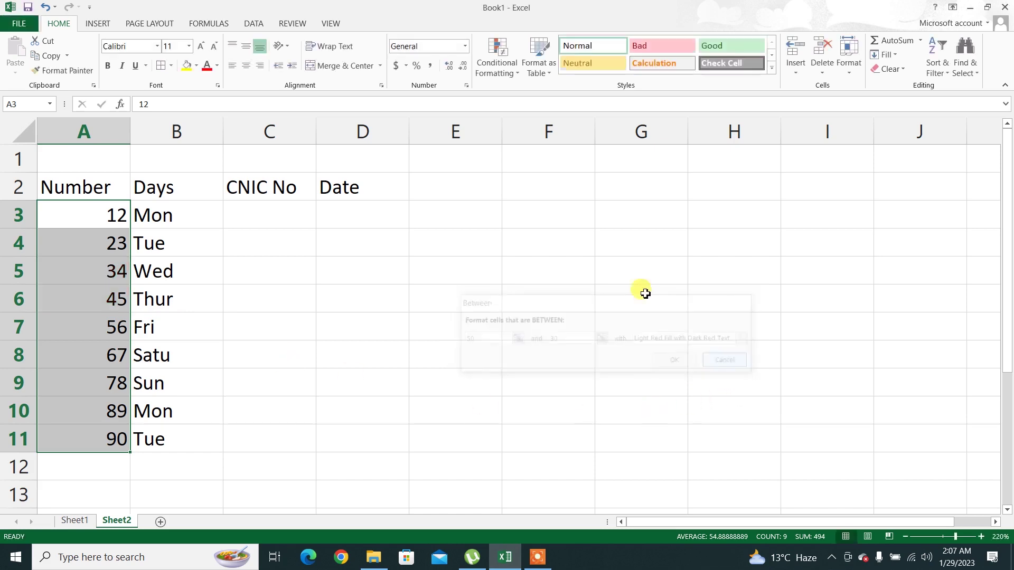
{"action": "left_click", "coordinate": [537, 557]}
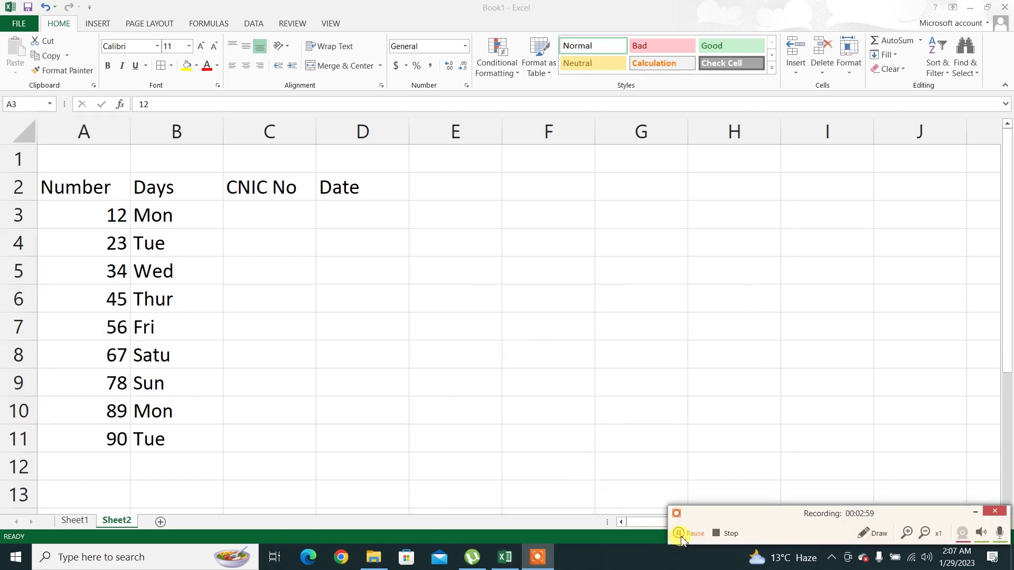
{"action": "left_click", "coordinate": [973, 512]}
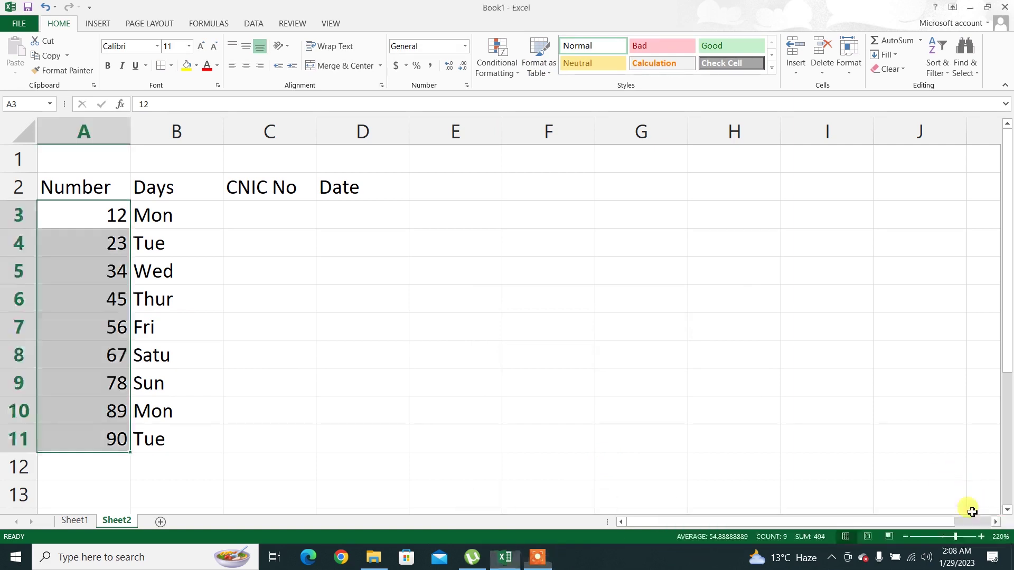
{"action": "left_click", "coordinate": [489, 57]}
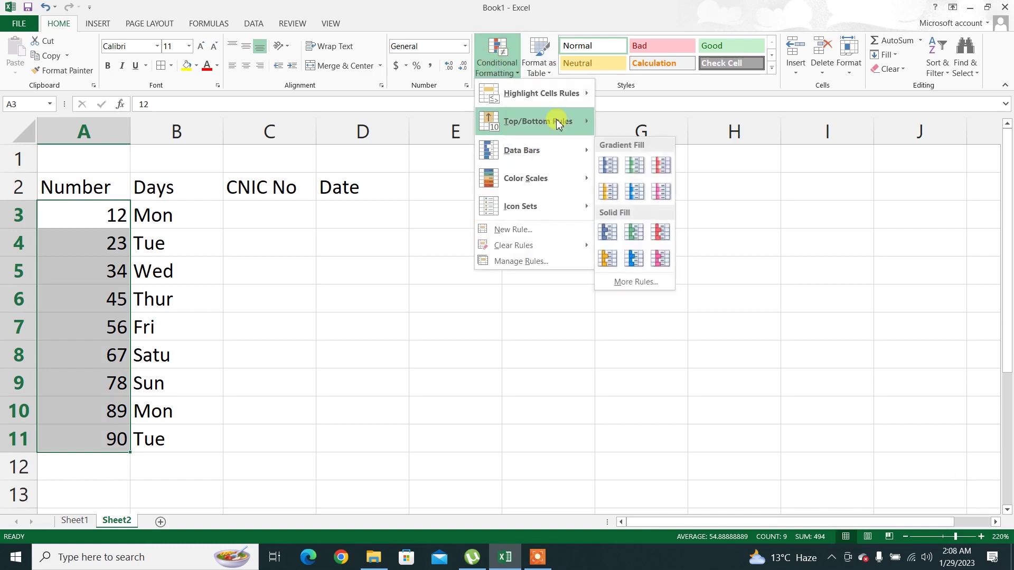
{"action": "mouse_move", "coordinate": [560, 98]}
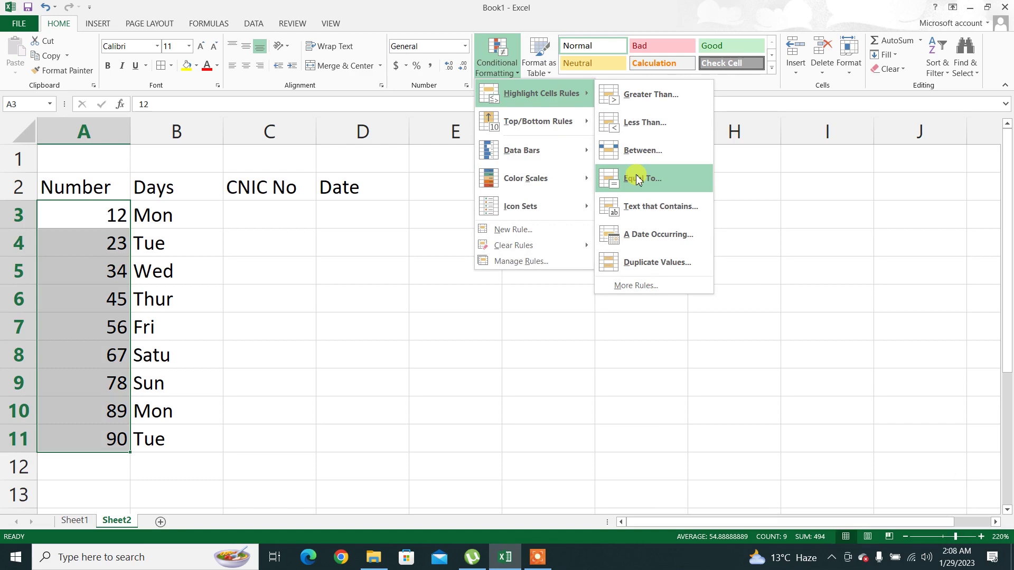
{"action": "left_click", "coordinate": [638, 179]}
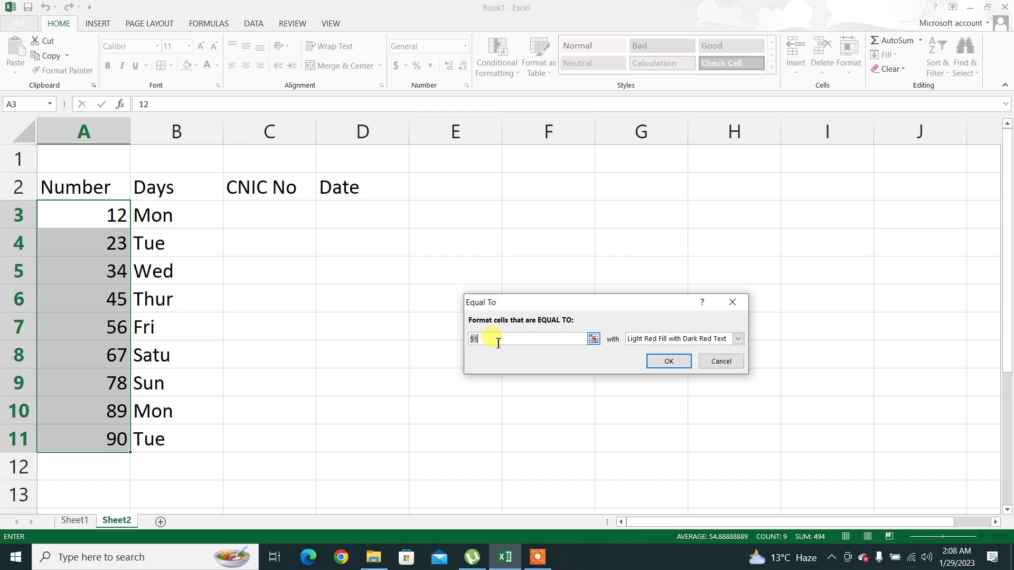
{"action": "type", "text": "56"}
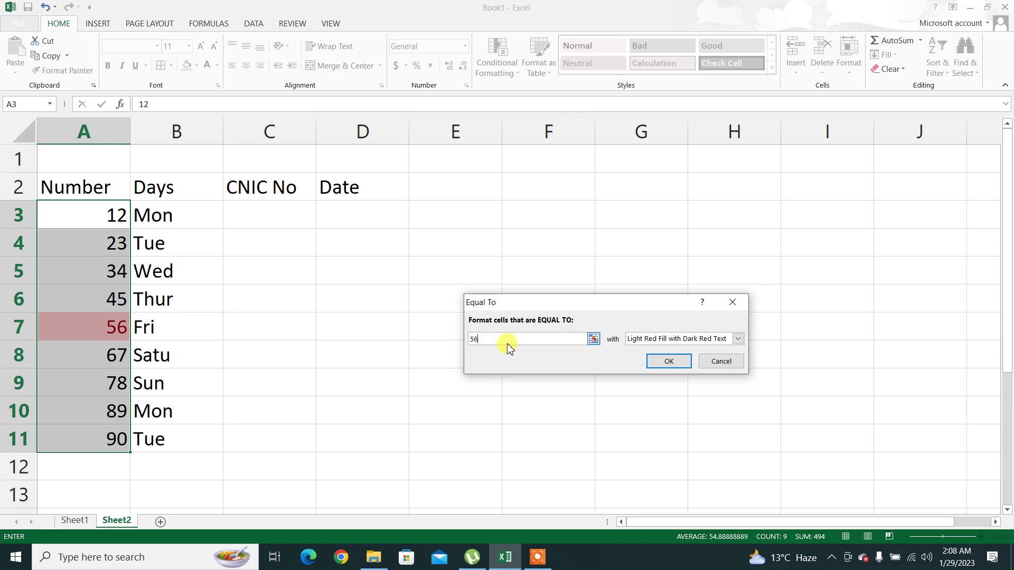
{"action": "left_click", "coordinate": [721, 363]}
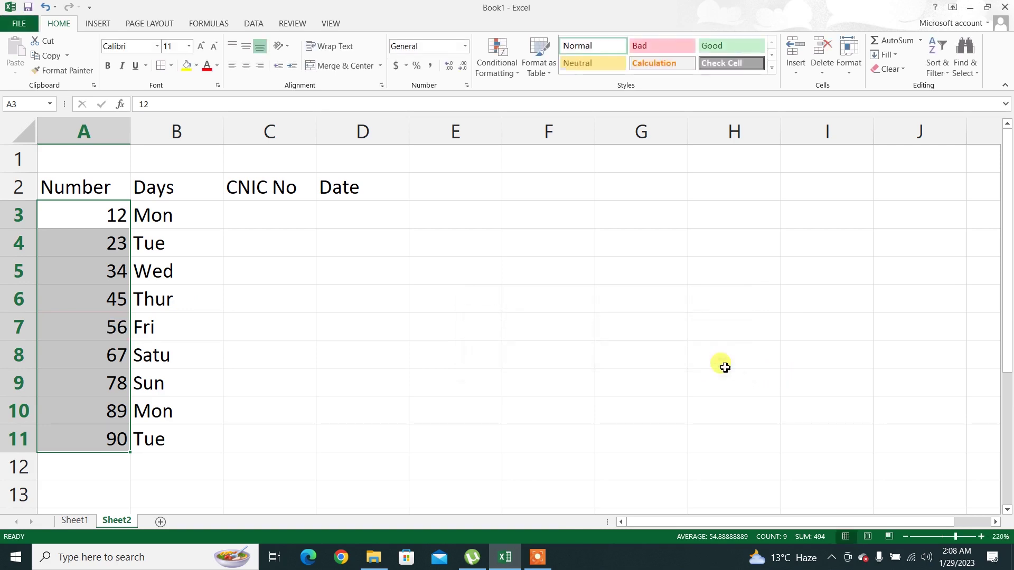
Select the day names in B3:B11
{"action": "left_click", "coordinate": [502, 47]}
{"action": "mouse_move", "coordinate": [536, 98]}
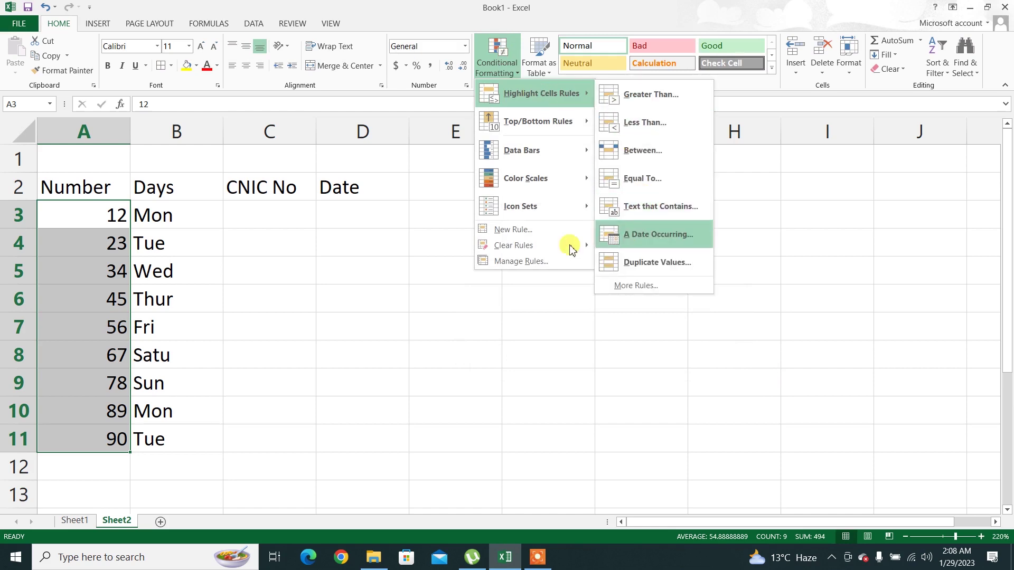
{"action": "left_click", "coordinate": [431, 313]}
{"action": "left_click_drag", "start_coordinate": [163, 208], "coordinate": [152, 435]}
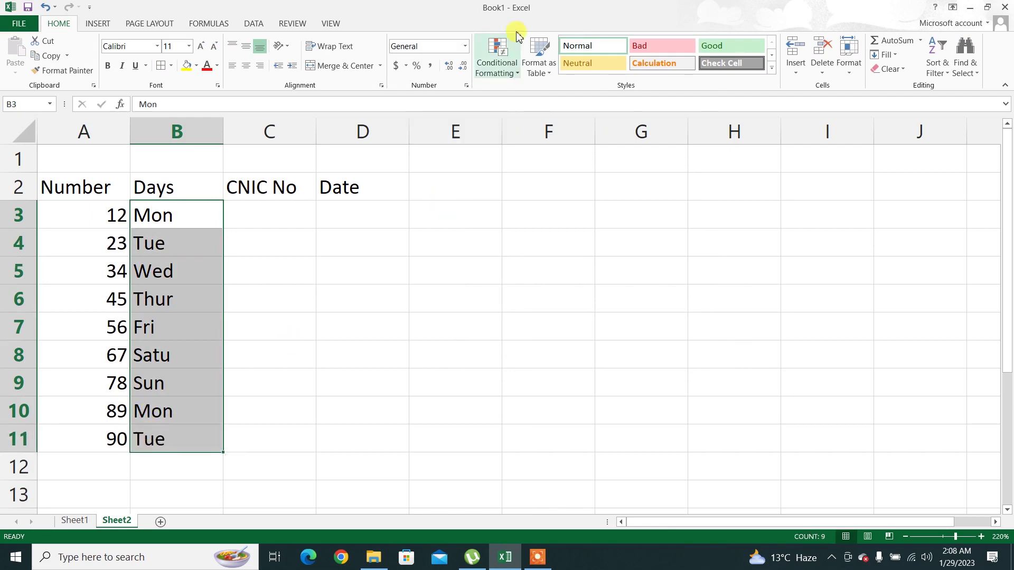
Add a Text that Contains rule for 'tue' with light red fill and dark red text
{"action": "left_click", "coordinate": [495, 69]}
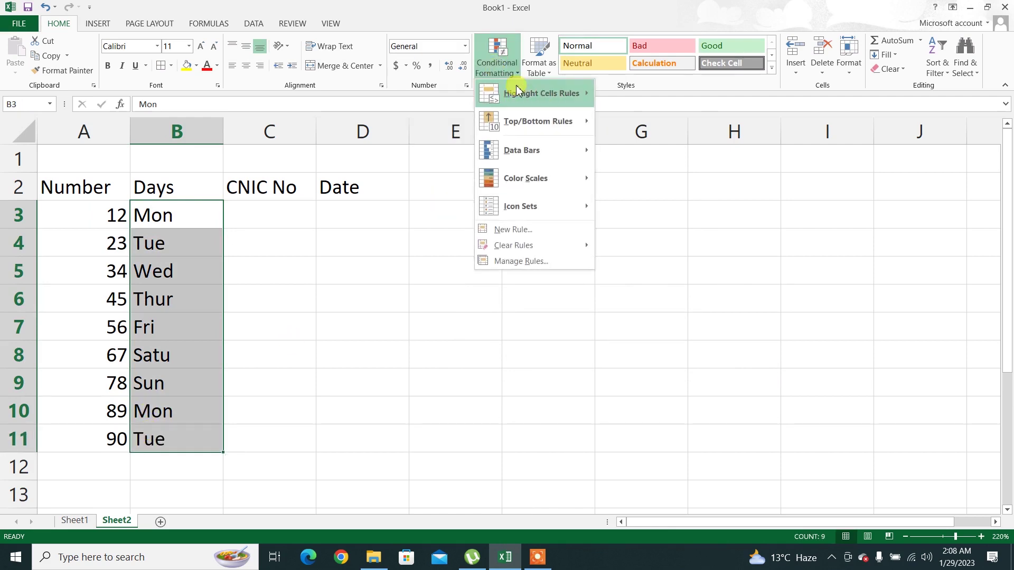
{"action": "mouse_move", "coordinate": [547, 94]}
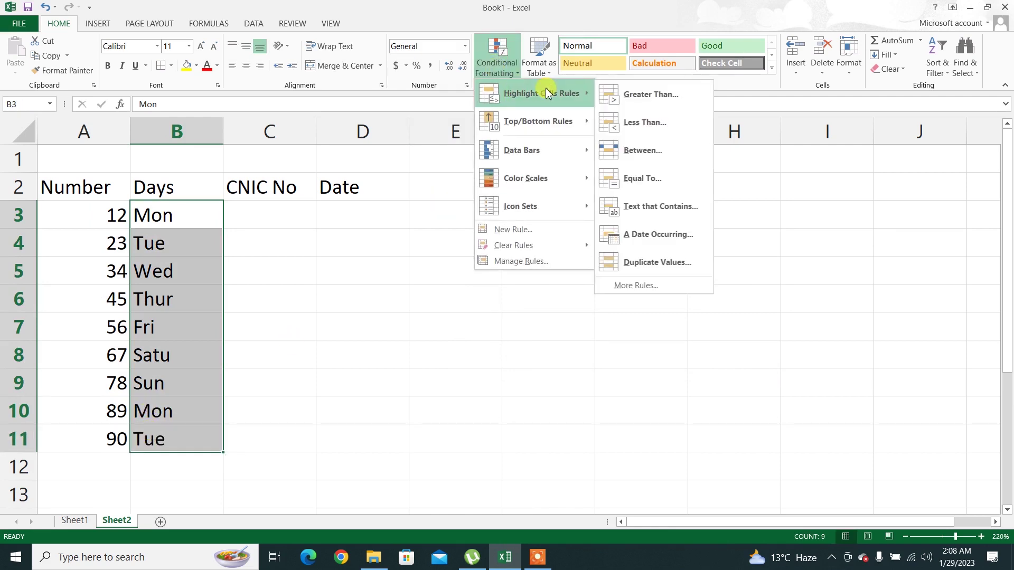
{"action": "left_click", "coordinate": [638, 210]}
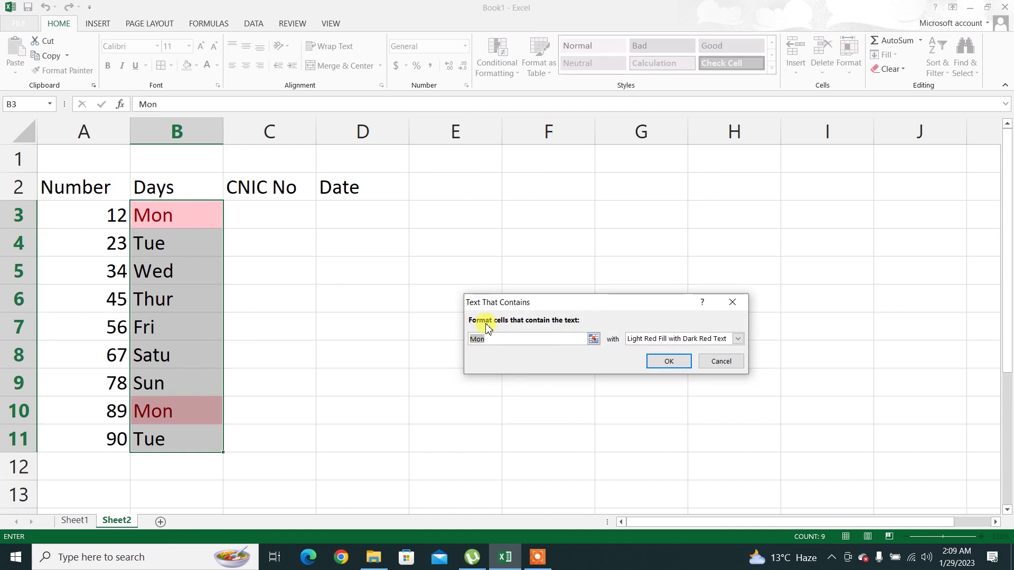
{"action": "type", "text": "tues"}
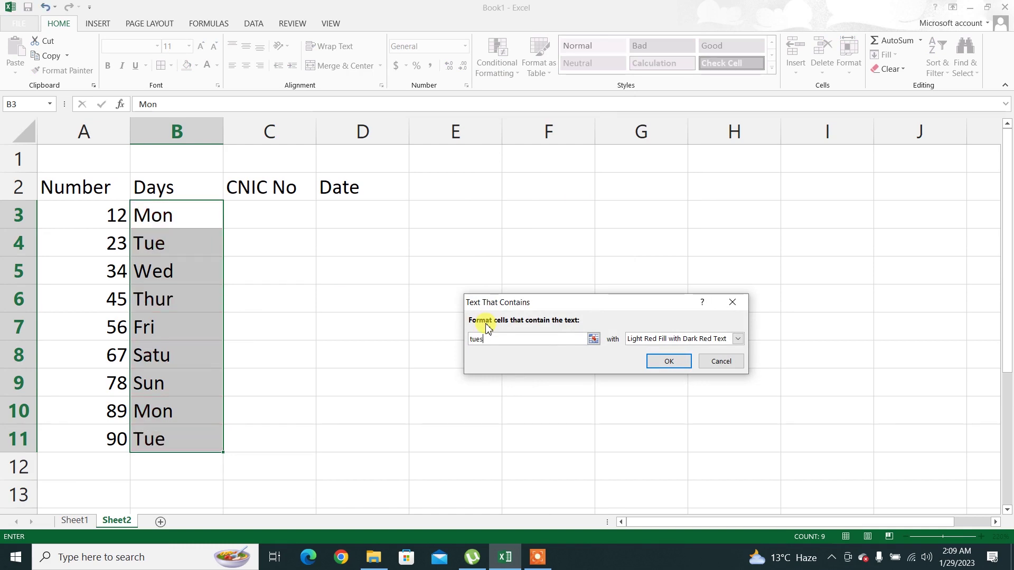
{"action": "key", "text": "BackSpace"}
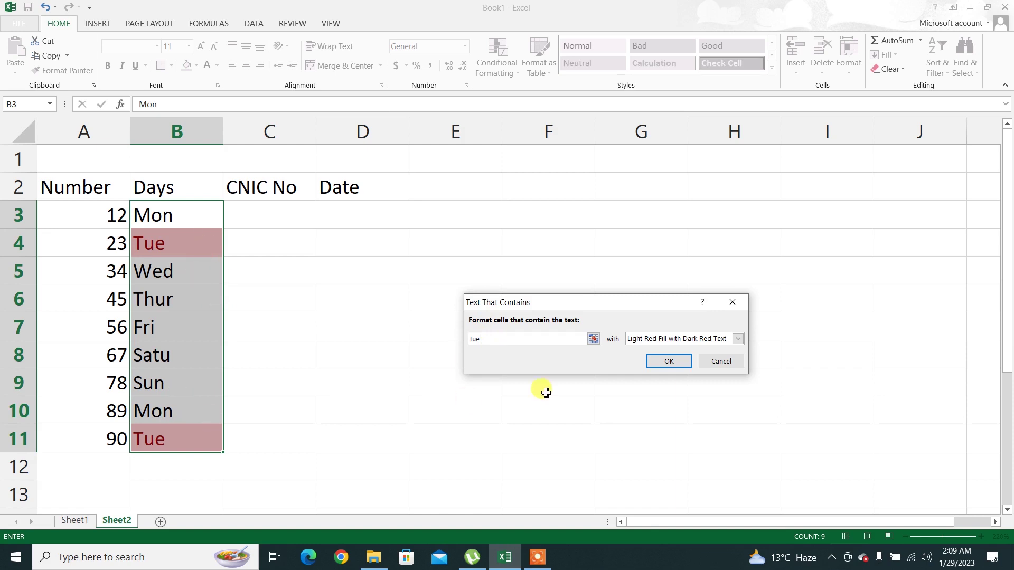
{"action": "left_click", "coordinate": [667, 361]}
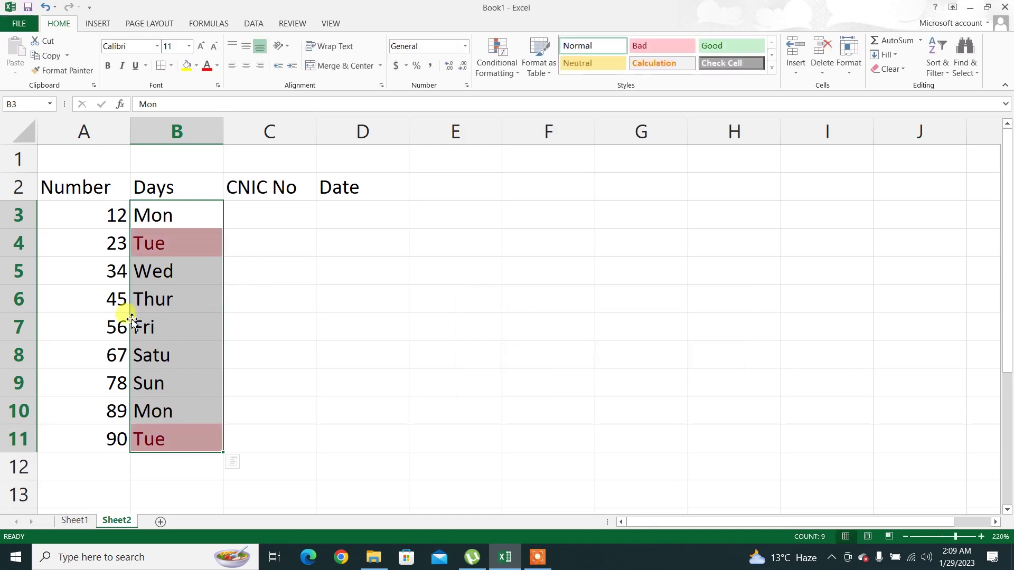
Replace Thur in cell B6 with Tue
{"action": "left_click", "coordinate": [156, 306]}
{"action": "type", "text": "Tue"}
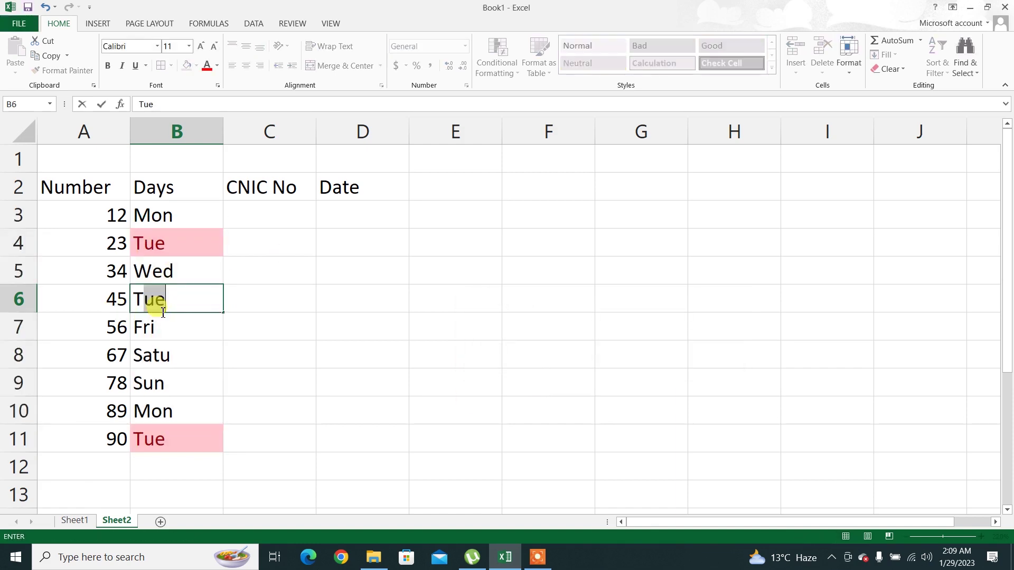
{"action": "key", "text": "Return"}
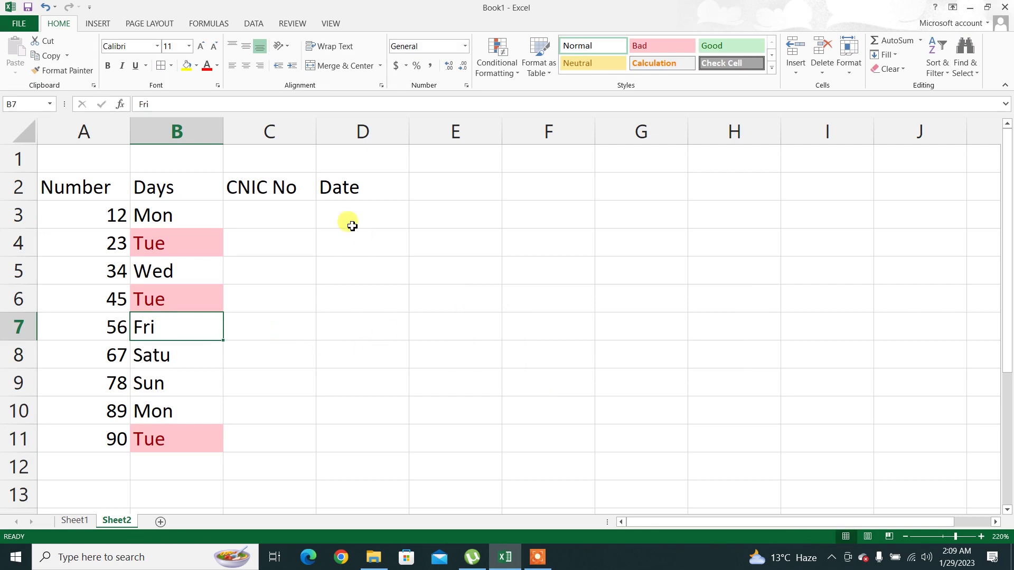
Check the Conditional Formatting menu without applying anything, then select cell D3
{"action": "left_click", "coordinate": [506, 73]}
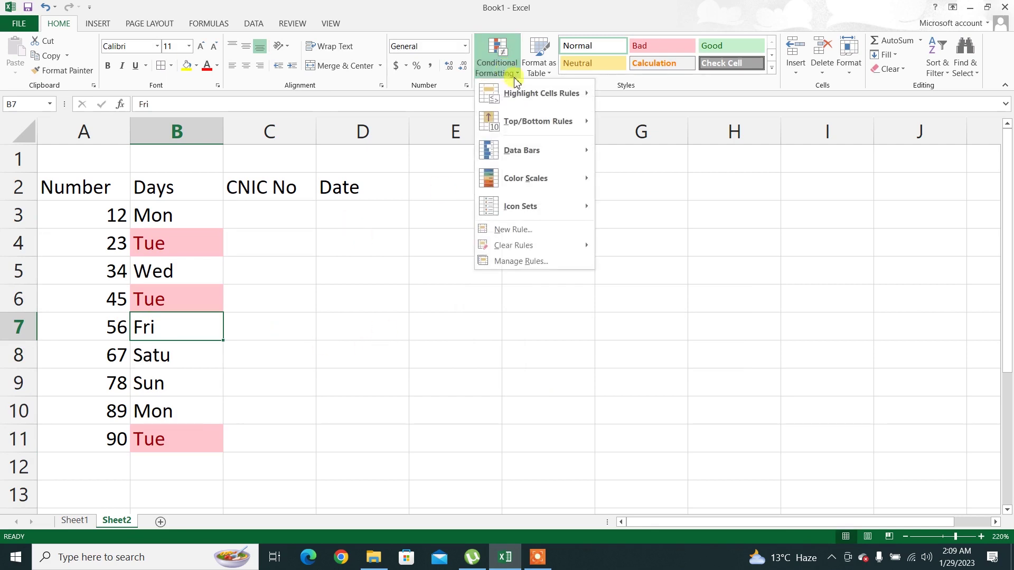
{"action": "mouse_move", "coordinate": [595, 104]}
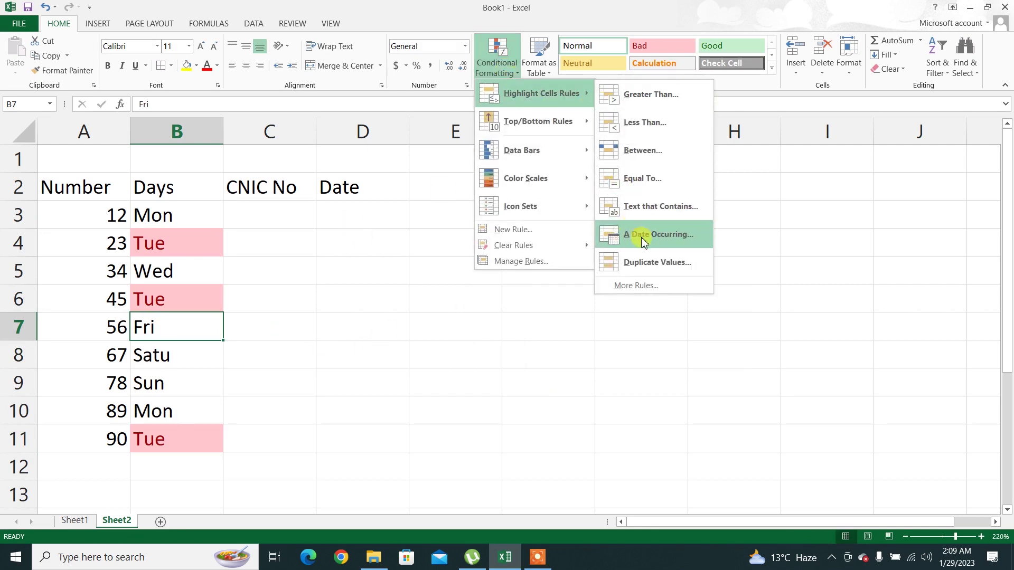
{"action": "left_click", "coordinate": [326, 248]}
{"action": "left_click", "coordinate": [340, 219]}
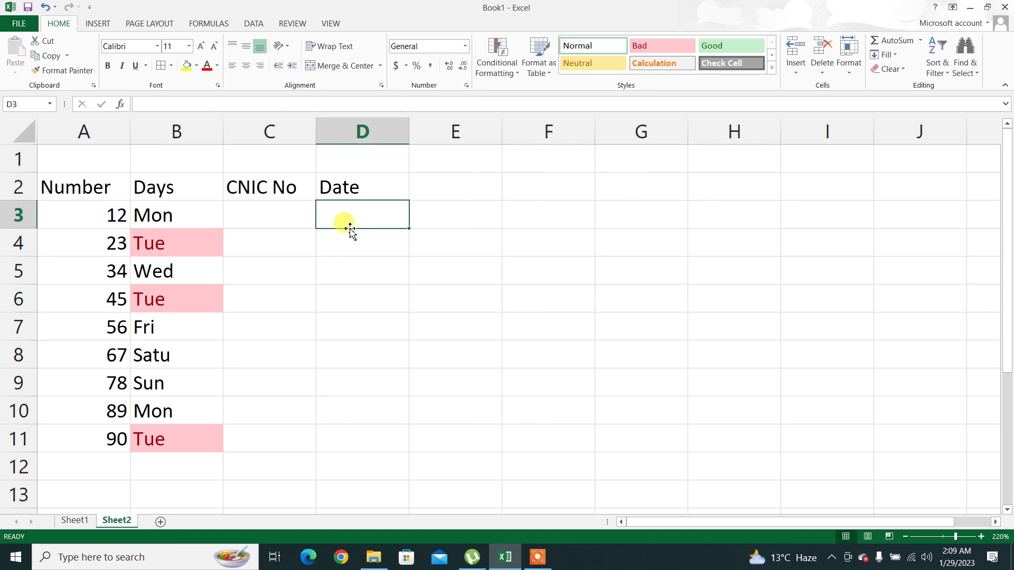
Enter the date 01-29-2023 in D3
{"action": "type", "text": "01-09"}
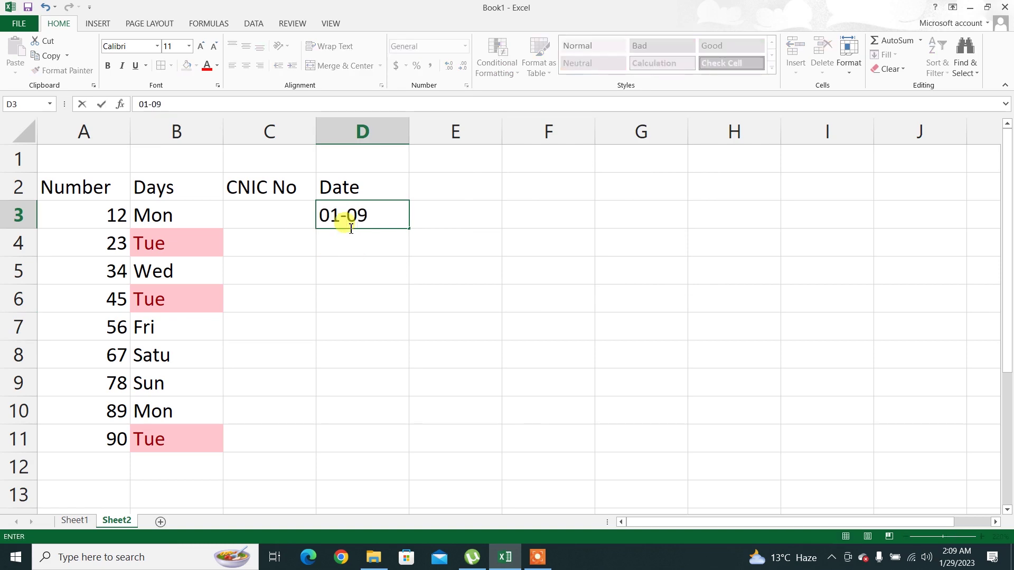
{"action": "key", "text": "BackSpace"}
{"action": "key", "text": "BackSpace"}
{"action": "type", "text": "29-2023"}
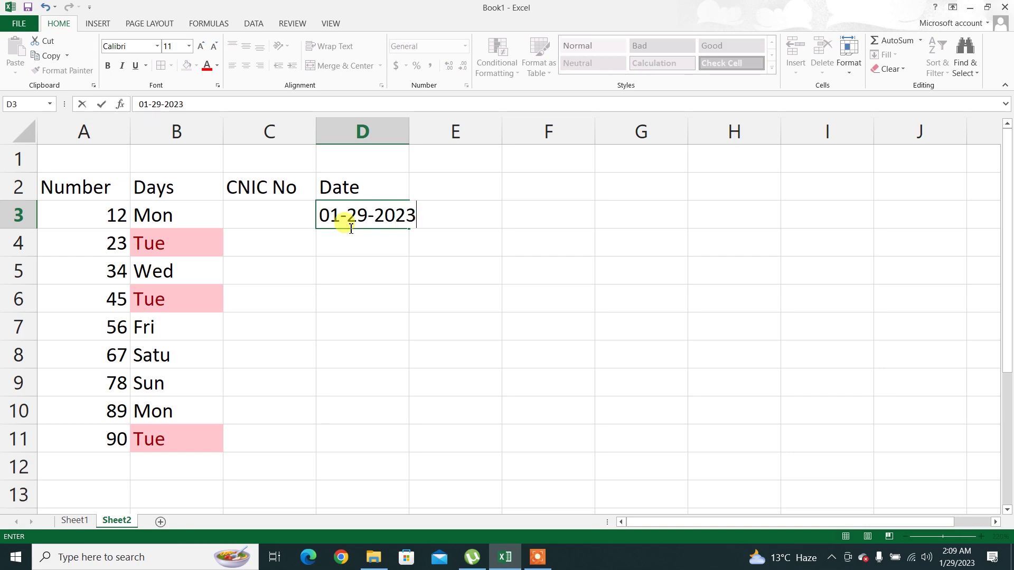
{"action": "key", "text": "Return"}
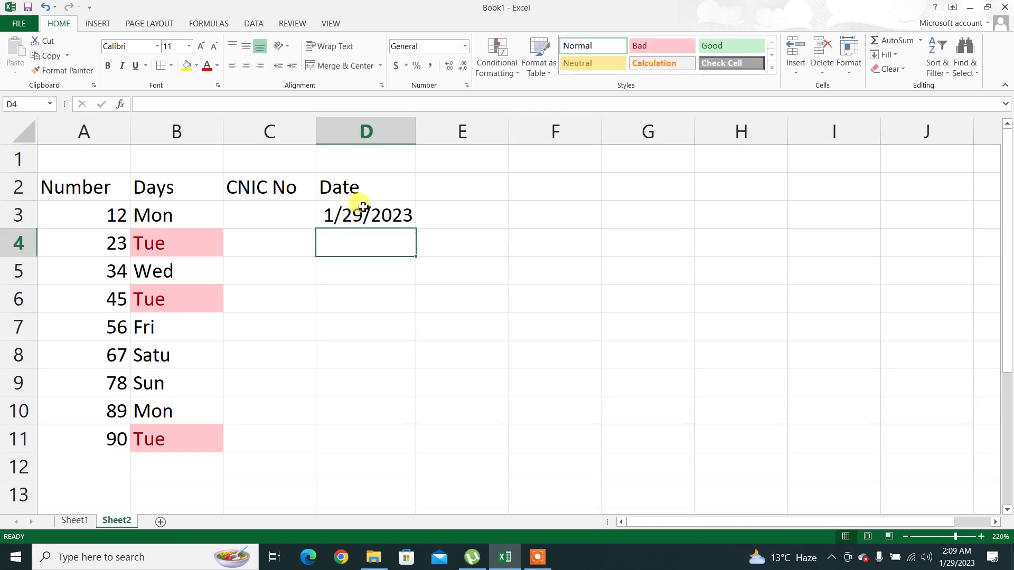
Fill consecutive dates from D3 down to D11, ending at 2/6/2023
{"action": "left_click", "coordinate": [359, 209]}
{"action": "left_click_drag", "start_coordinate": [418, 231], "coordinate": [420, 445]}
{"action": "left_click", "coordinate": [355, 244]}
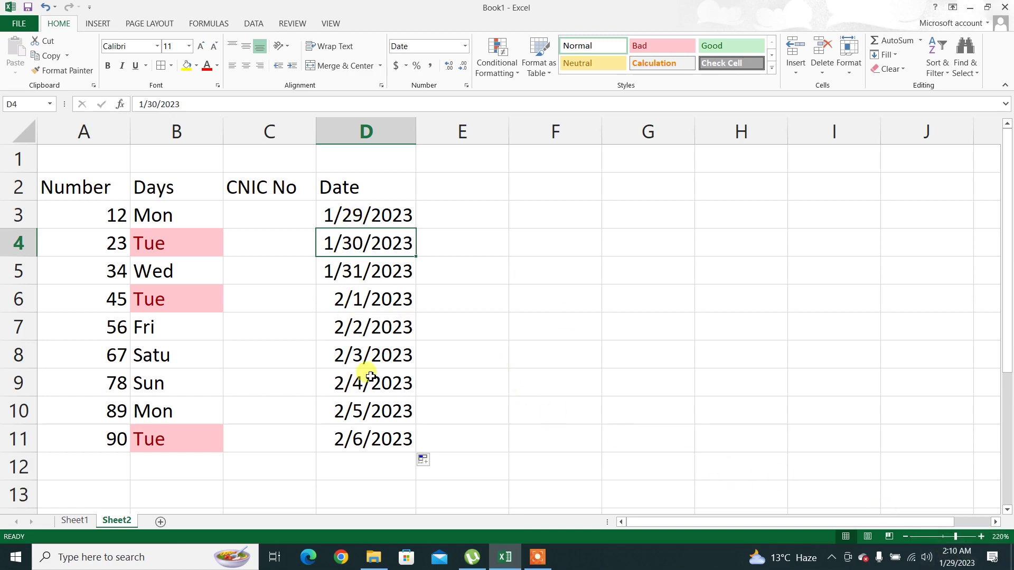
{"action": "key", "text": "ctrl+z"}
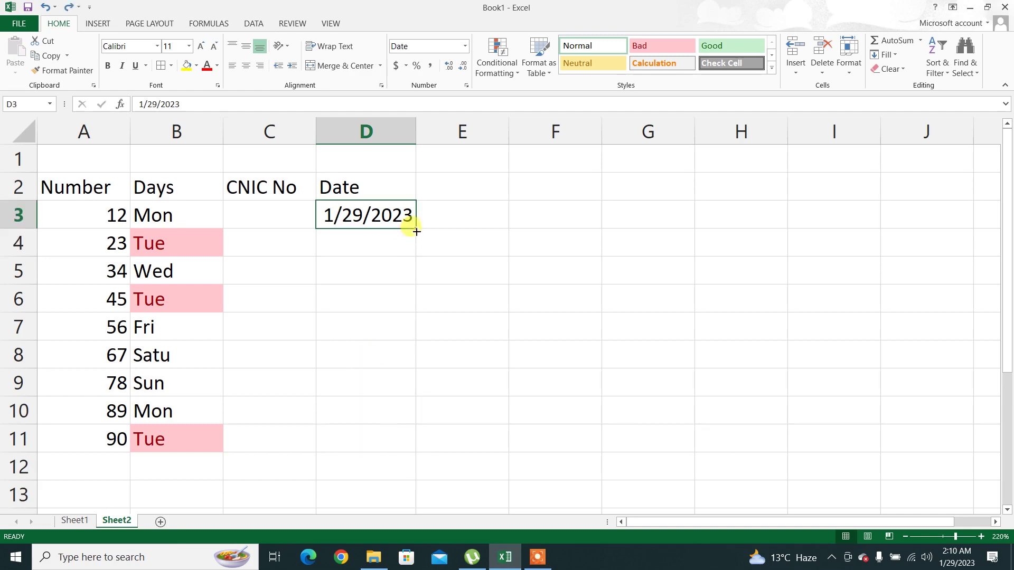
{"action": "left_click_drag", "start_coordinate": [417, 232], "coordinate": [417, 446]}
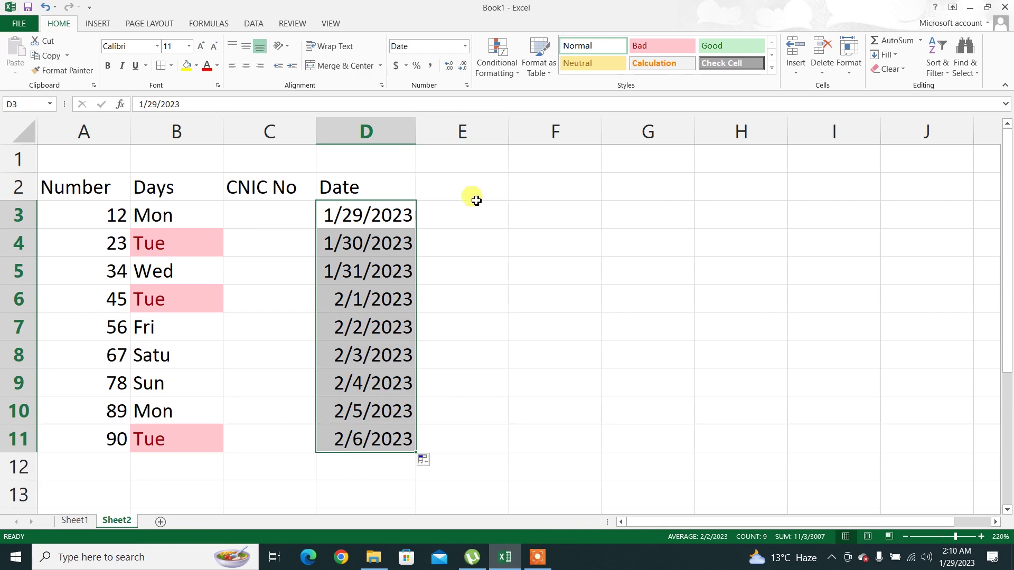
Select the dates in D3:D11
{"action": "mouse_move", "coordinate": [538, 547]}
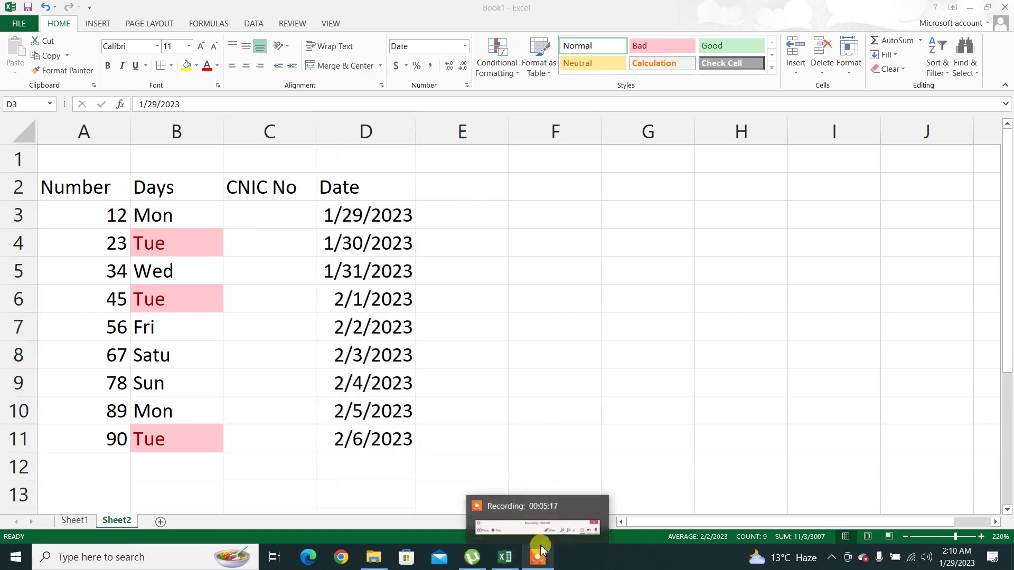
{"action": "mouse_move", "coordinate": [570, 520]}
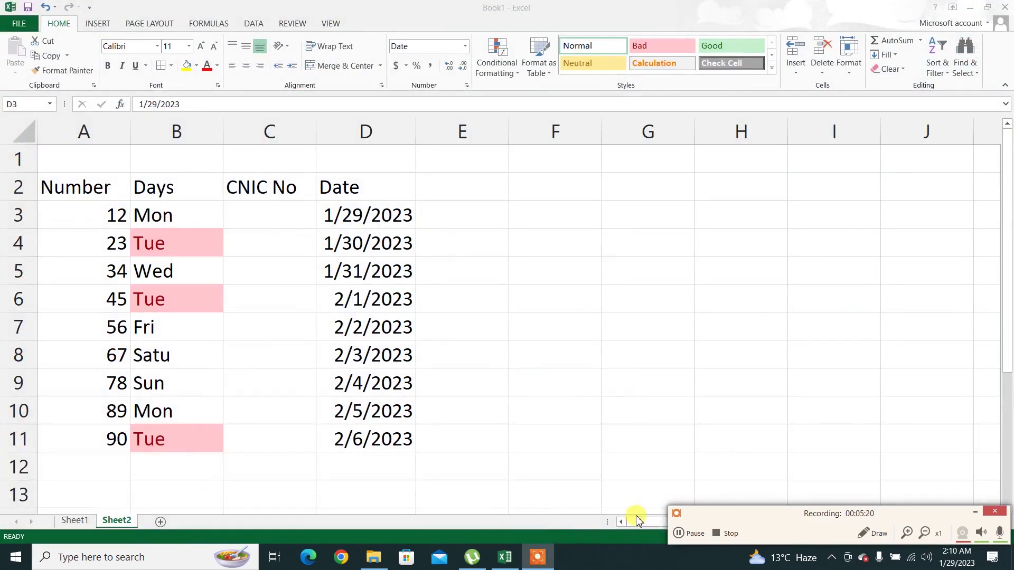
{"action": "left_click", "coordinate": [679, 534]}
{"action": "left_click", "coordinate": [676, 535]}
{"action": "left_click", "coordinate": [974, 512]}
{"action": "key", "text": "ctrl+shift+Down"}
Add an A Date Occurring rule for This week with light red fill and dark red text
{"action": "left_click", "coordinate": [512, 56]}
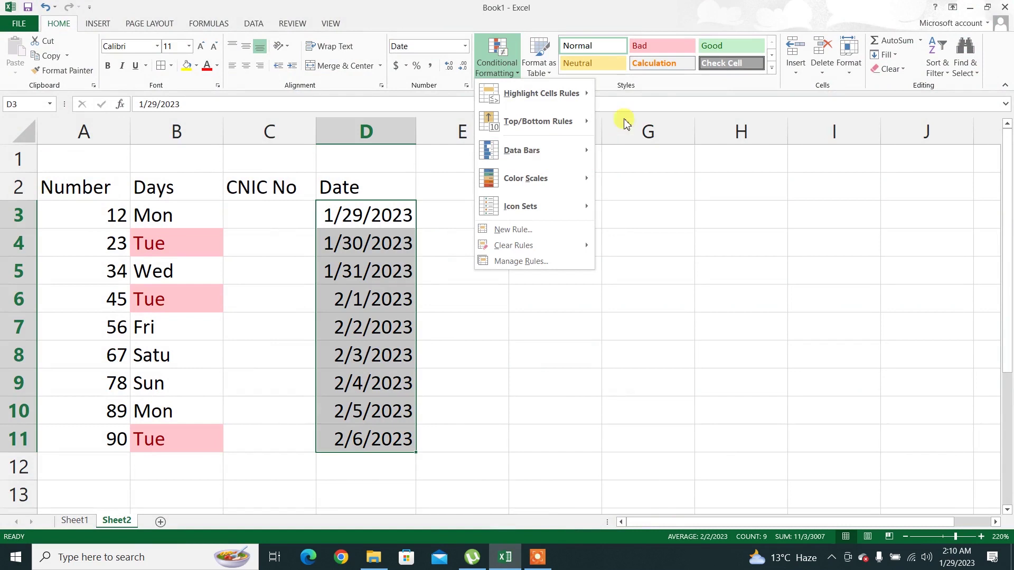
{"action": "mouse_move", "coordinate": [571, 93]}
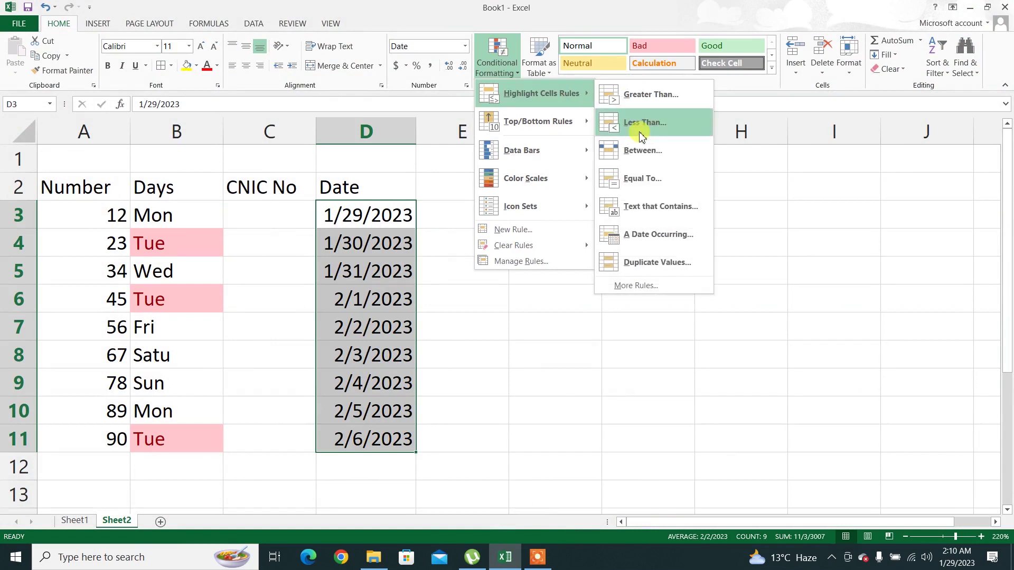
{"action": "left_click", "coordinate": [655, 235]}
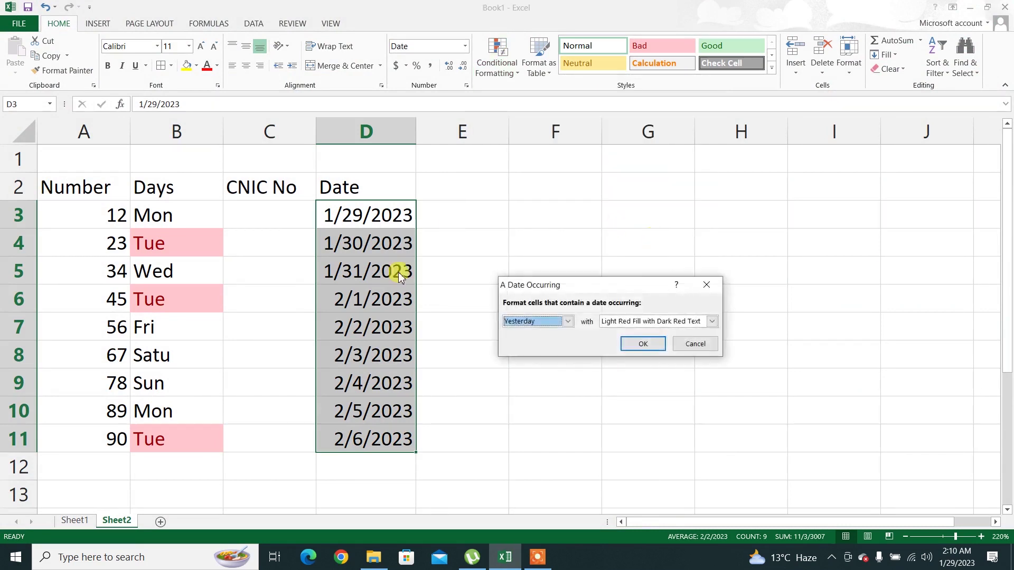
{"action": "left_click", "coordinate": [568, 322]}
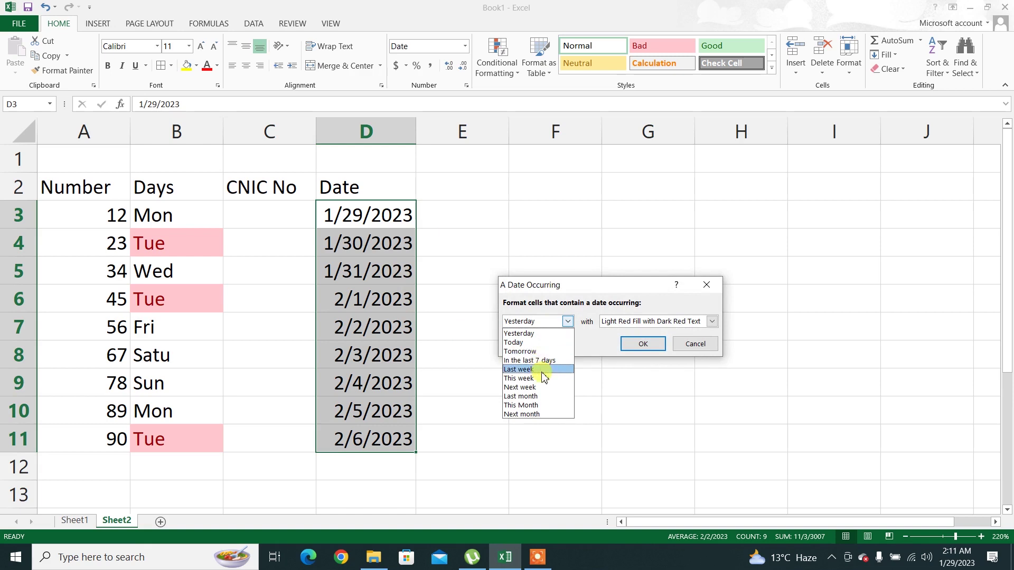
{"action": "left_click", "coordinate": [534, 552]}
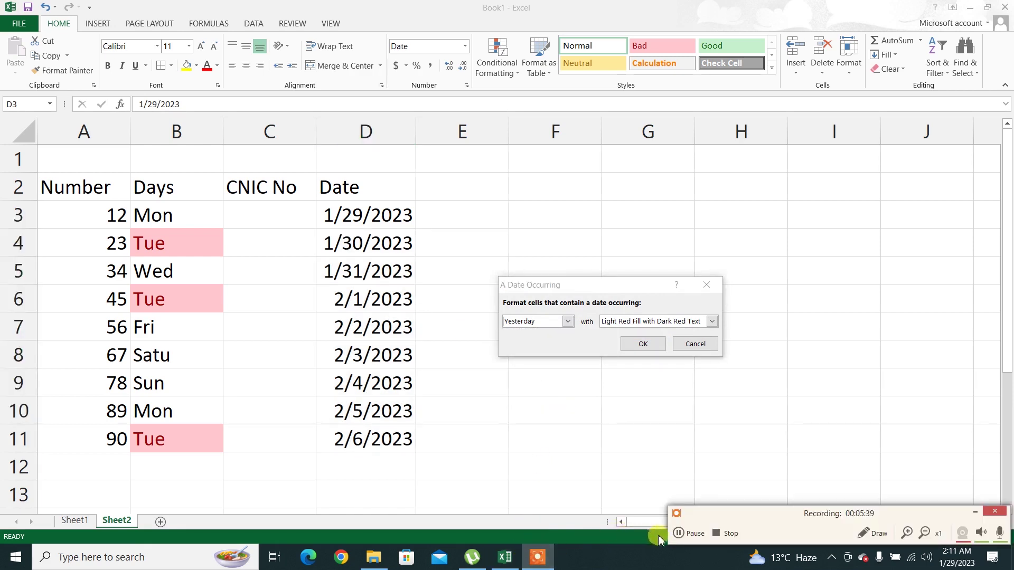
{"action": "left_click", "coordinate": [693, 534]}
{"action": "left_click", "coordinate": [697, 534]}
{"action": "left_click", "coordinate": [974, 512]}
{"action": "left_click", "coordinate": [567, 321]}
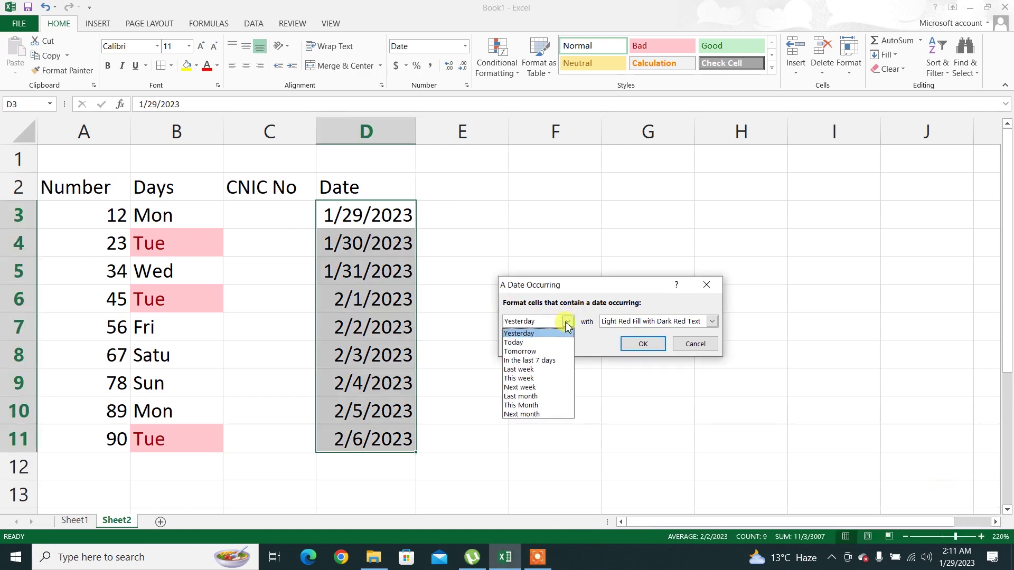
{"action": "left_click", "coordinate": [527, 379]}
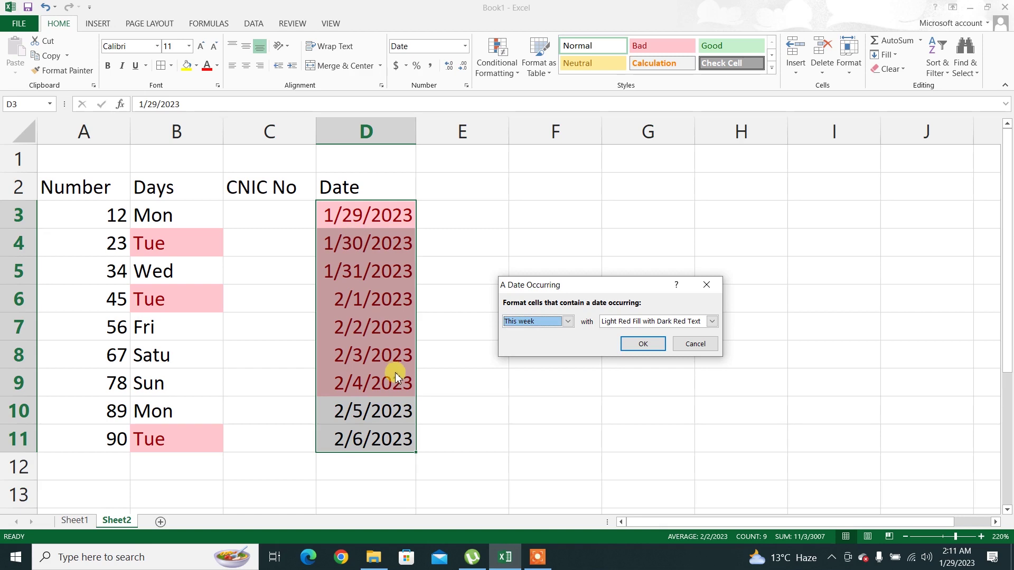
{"action": "left_click", "coordinate": [647, 349]}
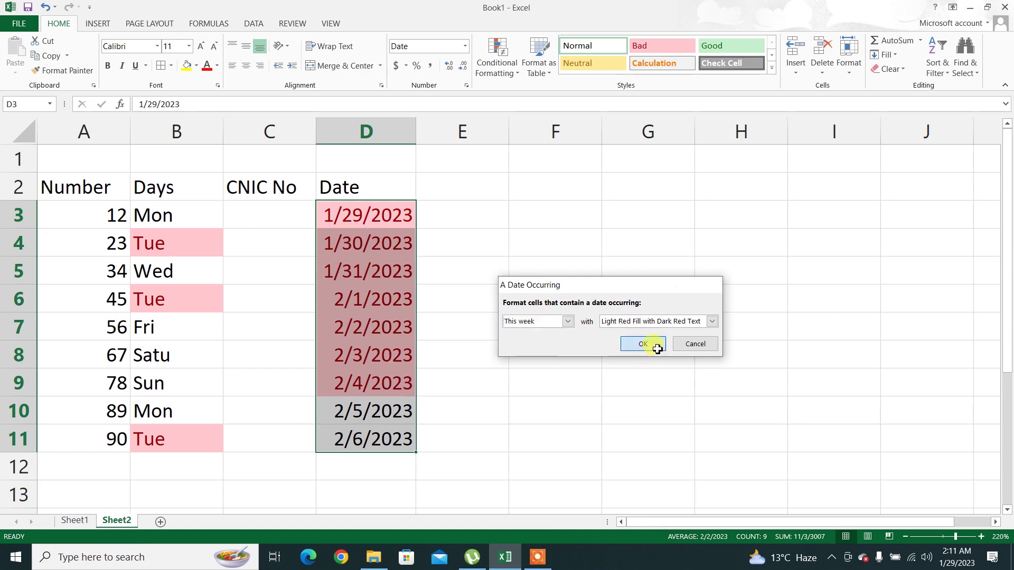
Widen column C to fit the long CNIC numbers
{"action": "left_click", "coordinate": [495, 60]}
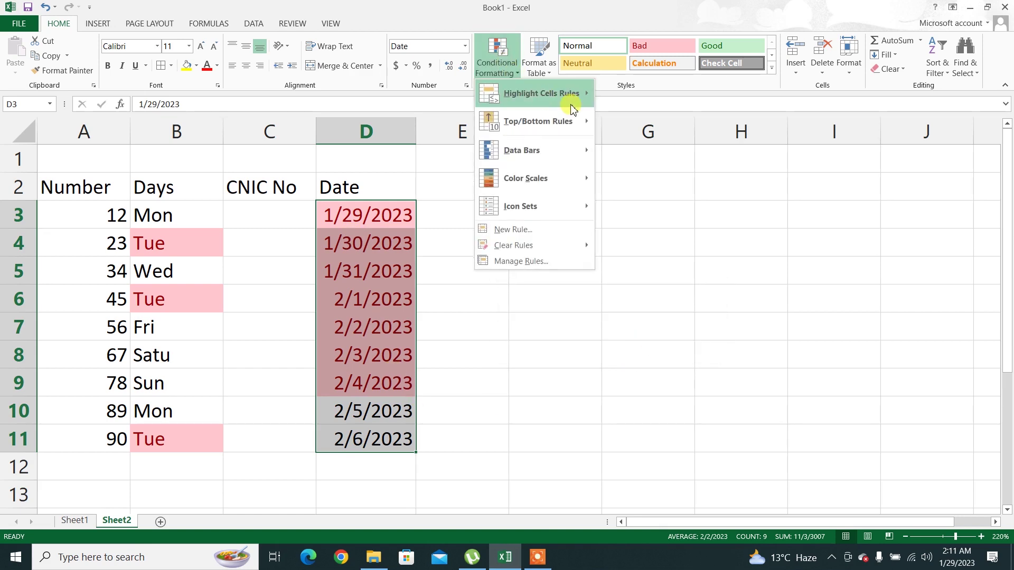
{"action": "mouse_move", "coordinate": [571, 101]}
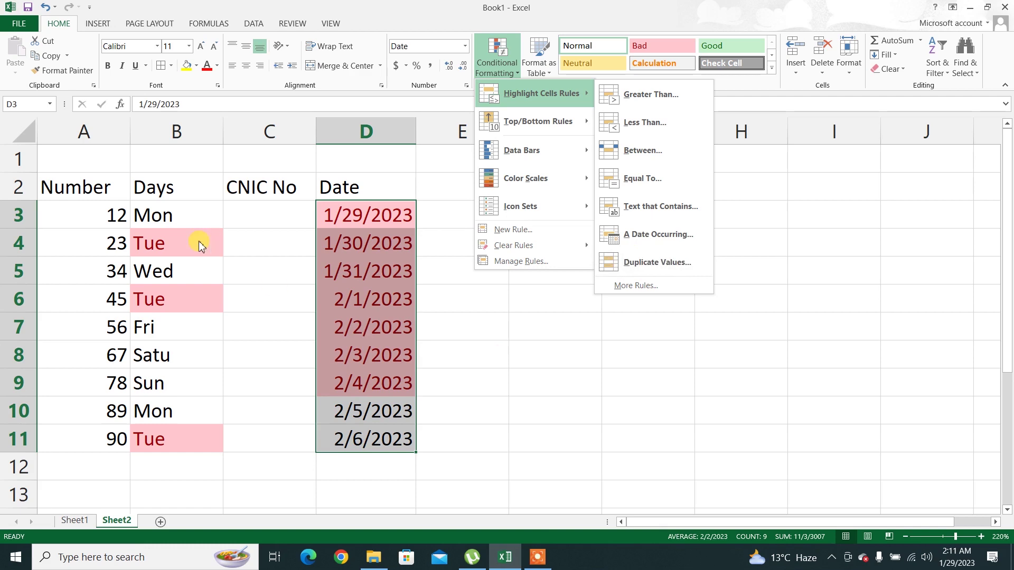
{"action": "left_click", "coordinate": [313, 129]}
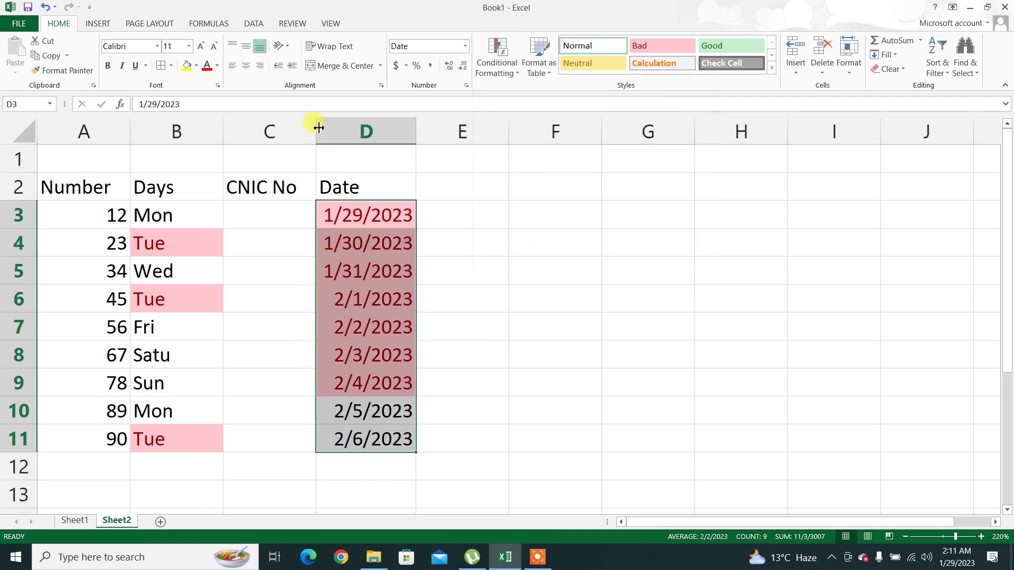
{"action": "left_click_drag", "start_coordinate": [315, 130], "coordinate": [396, 132]}
Enter two CNIC numbers in cells C3 and C4
{"action": "left_click", "coordinate": [285, 206]}
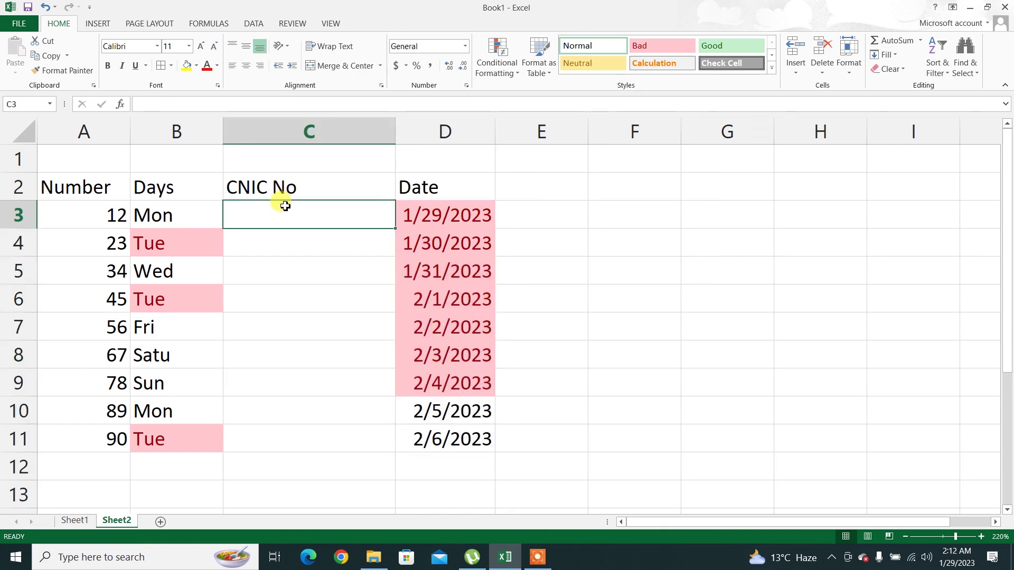
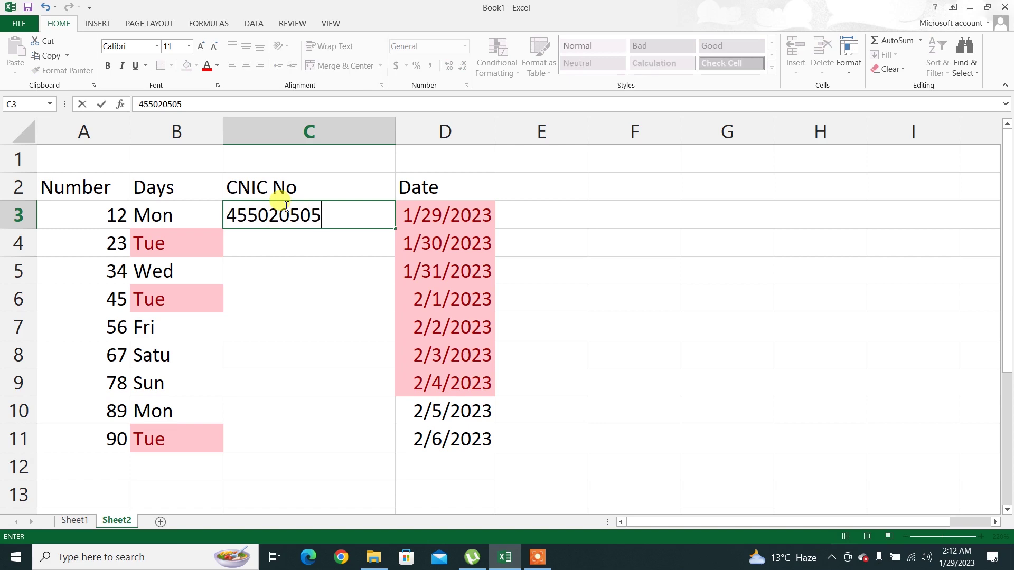
{"action": "key", "text": "Return"}
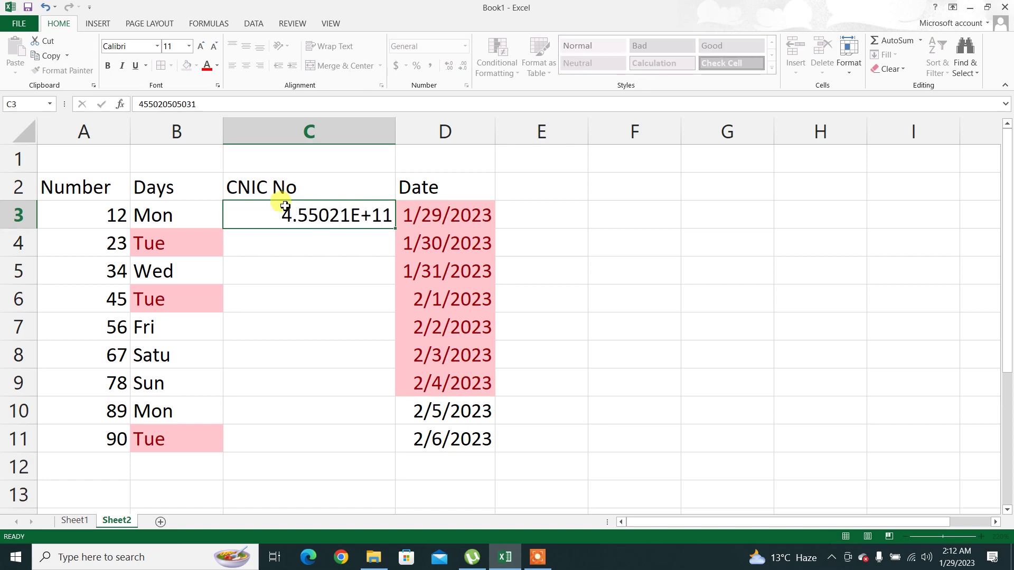
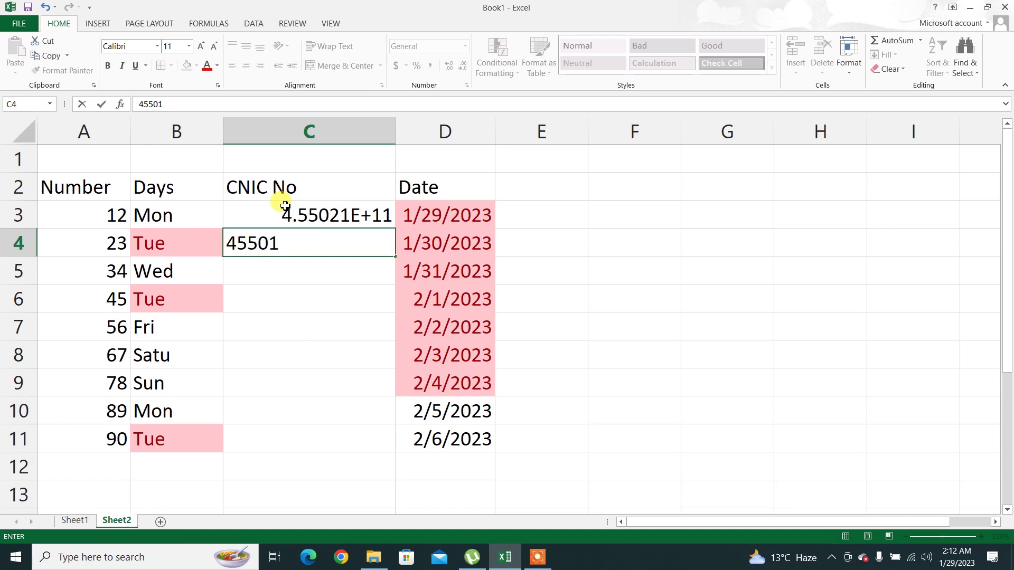
{"action": "key", "text": "Return"}
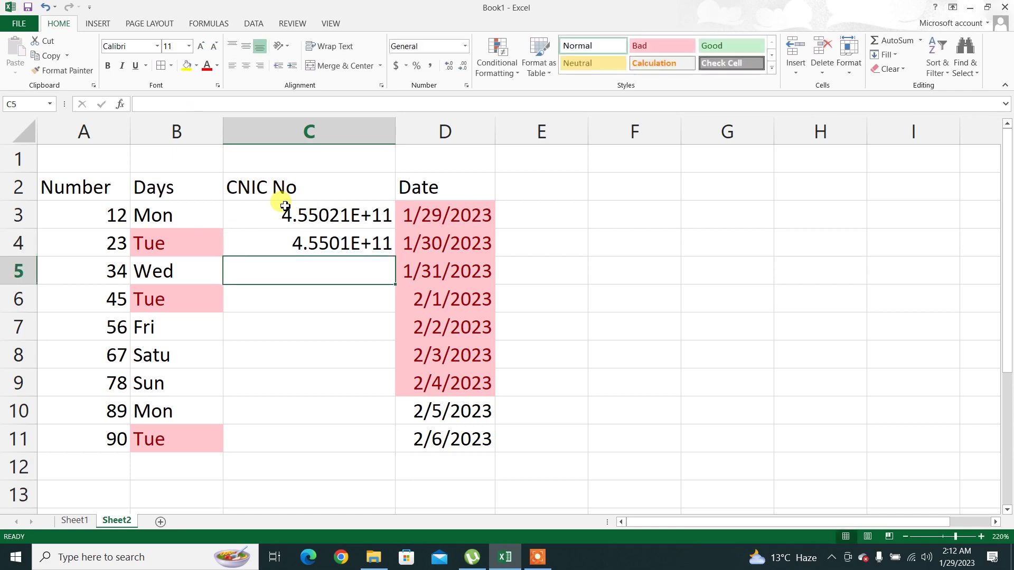
Copy the CNIC numbers in C3:C4 into C10:C11
{"action": "key", "text": "Up"}
{"action": "key", "text": "Up"}
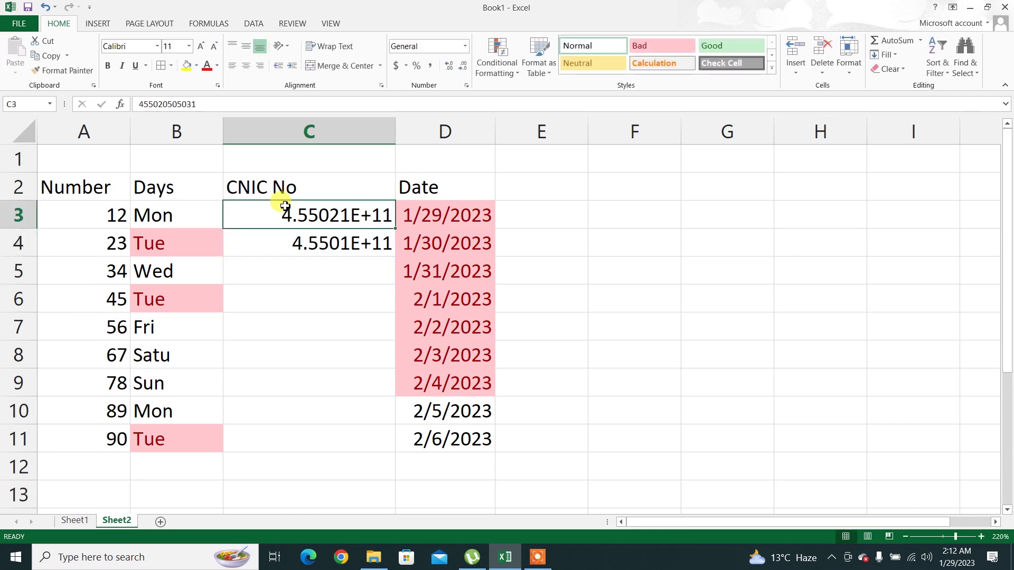
{"action": "key", "text": "shift+Down"}
{"action": "key", "text": "ctrl+c"}
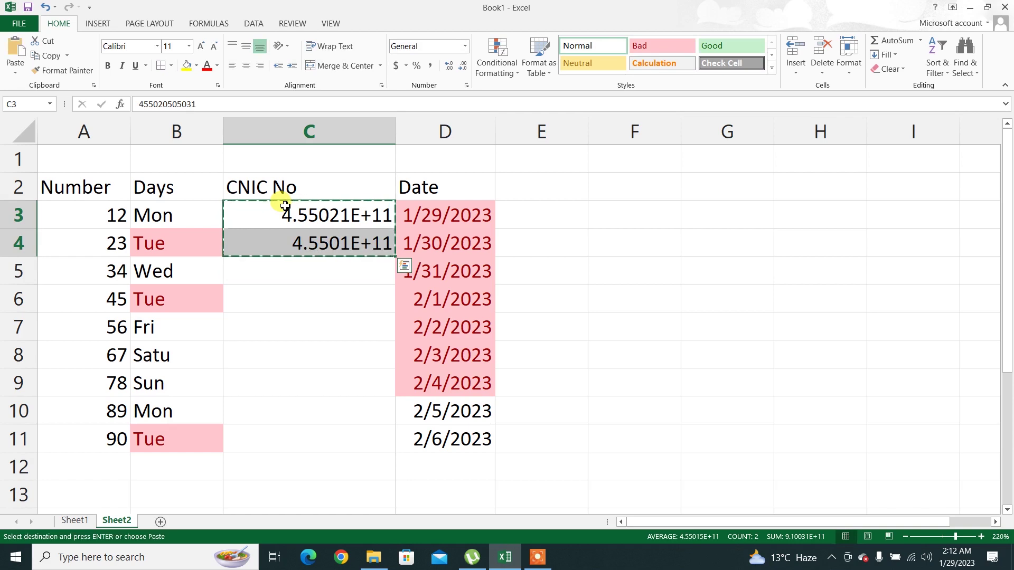
{"action": "key", "text": "Down"}
{"action": "key", "text": "Down"}
{"action": "key", "text": "Down"}
{"action": "key", "text": "Down"}
{"action": "key", "text": "Down"}
{"action": "key", "text": "Down"}
{"action": "key", "text": "Down"}
{"action": "key", "text": "Down"}
{"action": "key", "text": "Up"}
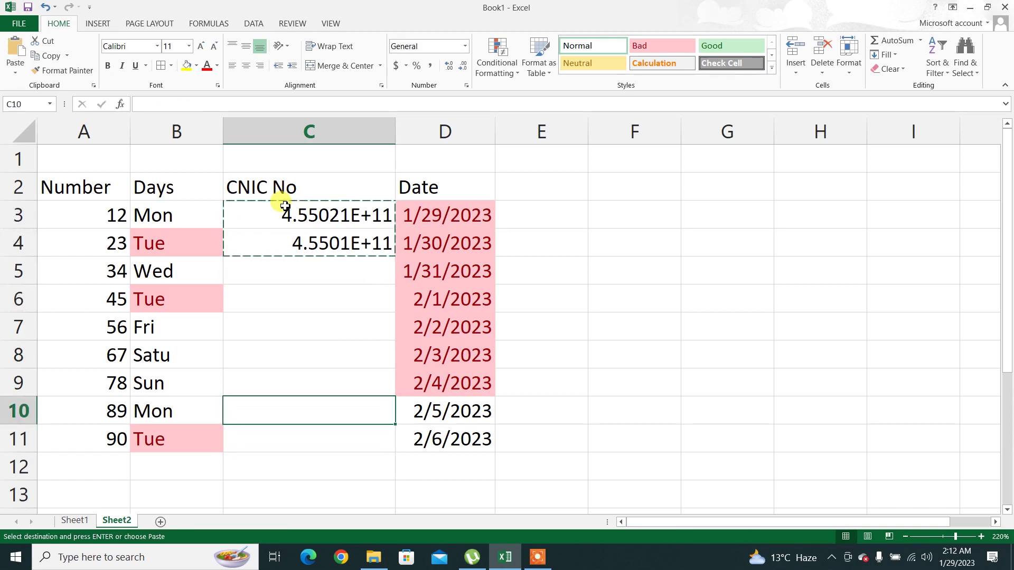
{"action": "key", "text": "ctrl+v"}
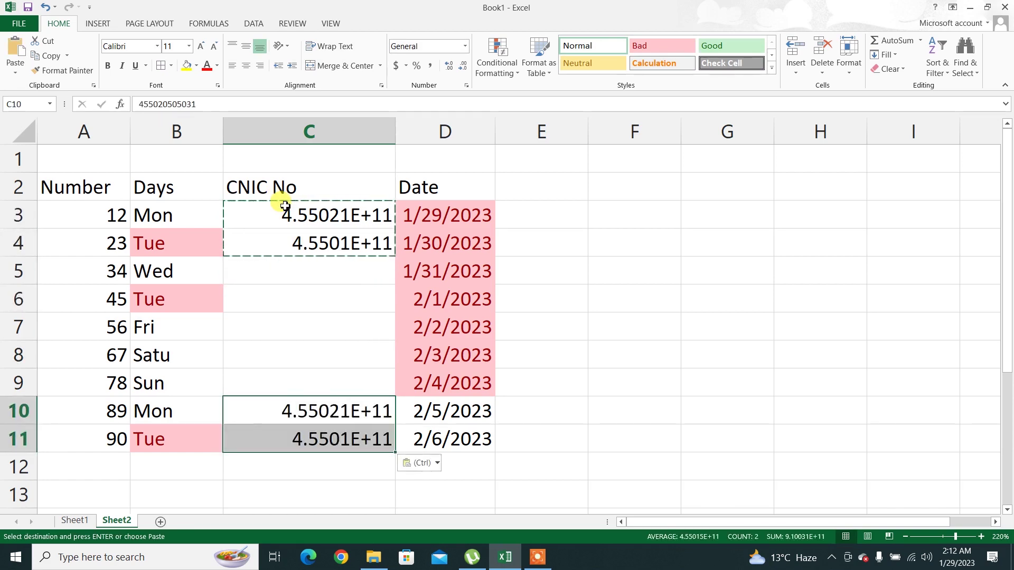
Copy CNIC numbers C7:C9 from Sheet1 into C5:C7 on Sheet2
{"action": "left_click", "coordinate": [74, 521]}
{"action": "left_click_drag", "start_coordinate": [373, 335], "coordinate": [381, 401]}
{"action": "key", "text": "ctrl+c"}
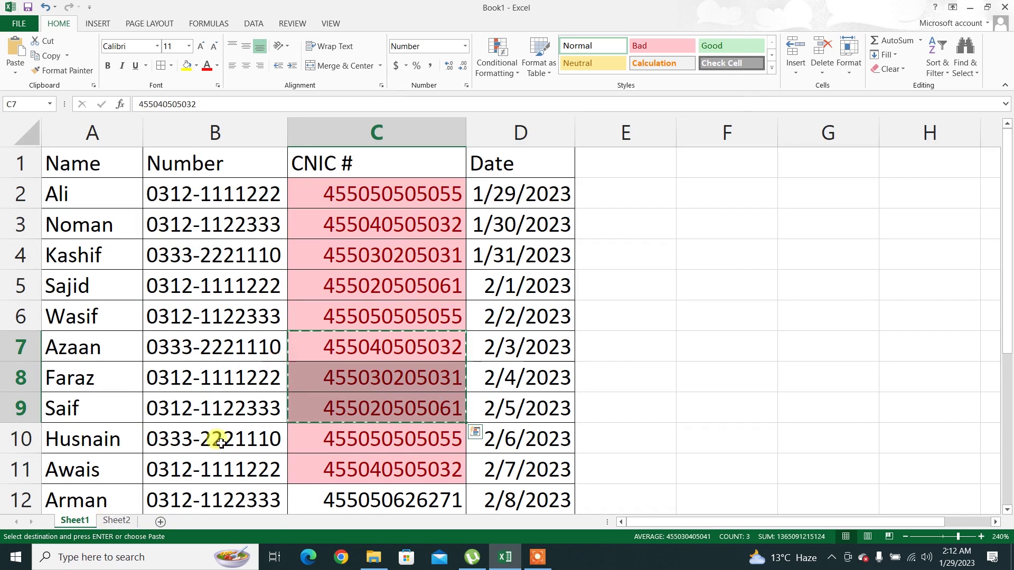
{"action": "left_click", "coordinate": [117, 521]}
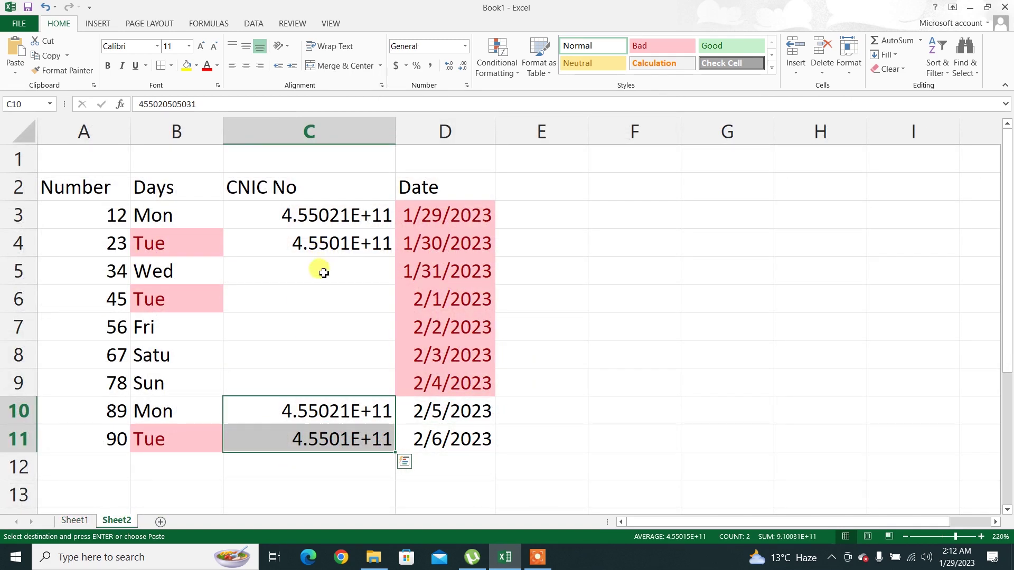
{"action": "left_click", "coordinate": [323, 270]}
{"action": "key", "text": "ctrl+v"}
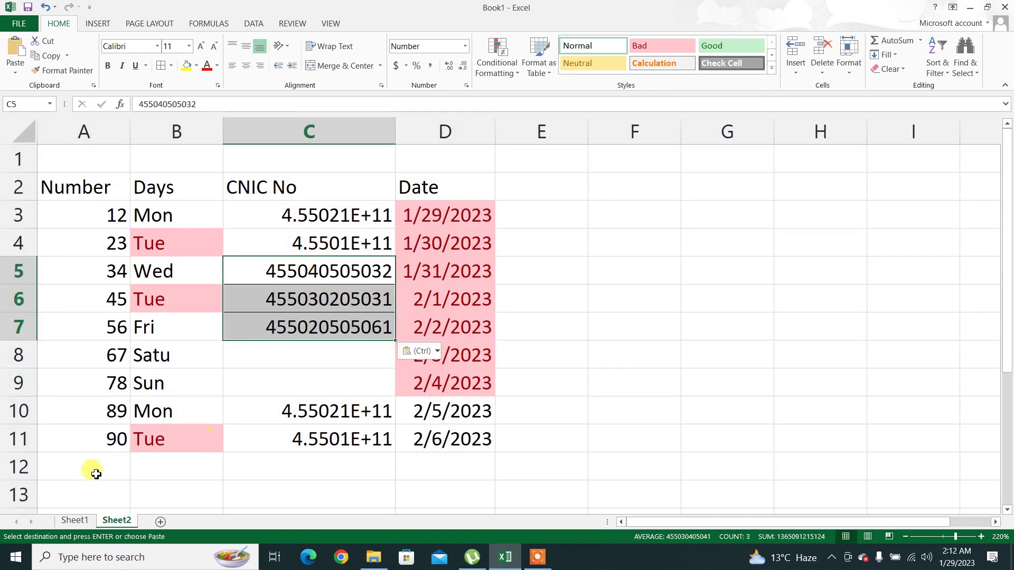
Copy CNIC numbers C5:C6 from Sheet1 into C8:C9 on Sheet2
{"action": "left_click", "coordinate": [76, 521]}
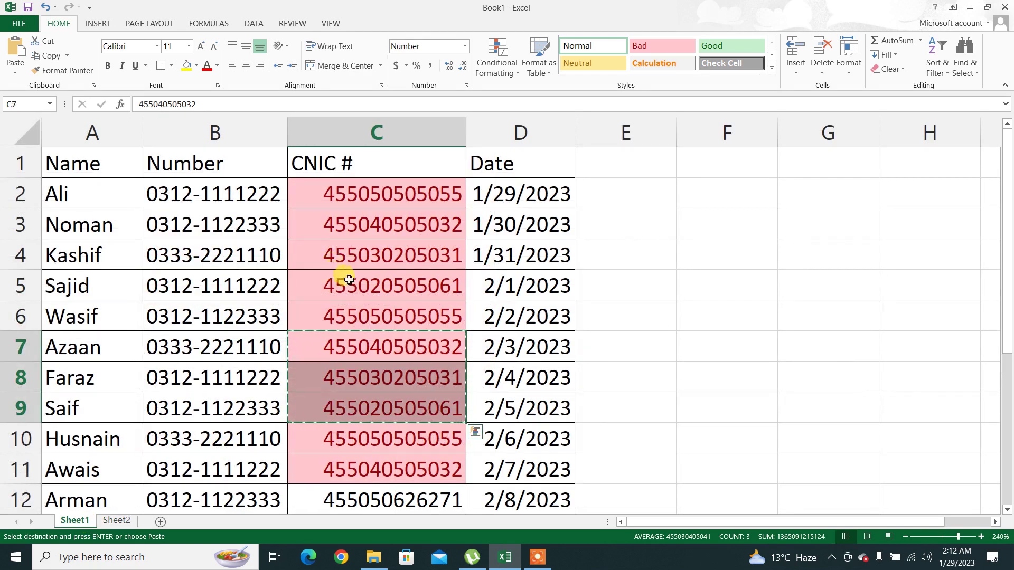
{"action": "left_click_drag", "start_coordinate": [340, 272], "coordinate": [338, 312]}
{"action": "key", "text": "ctrl+c"}
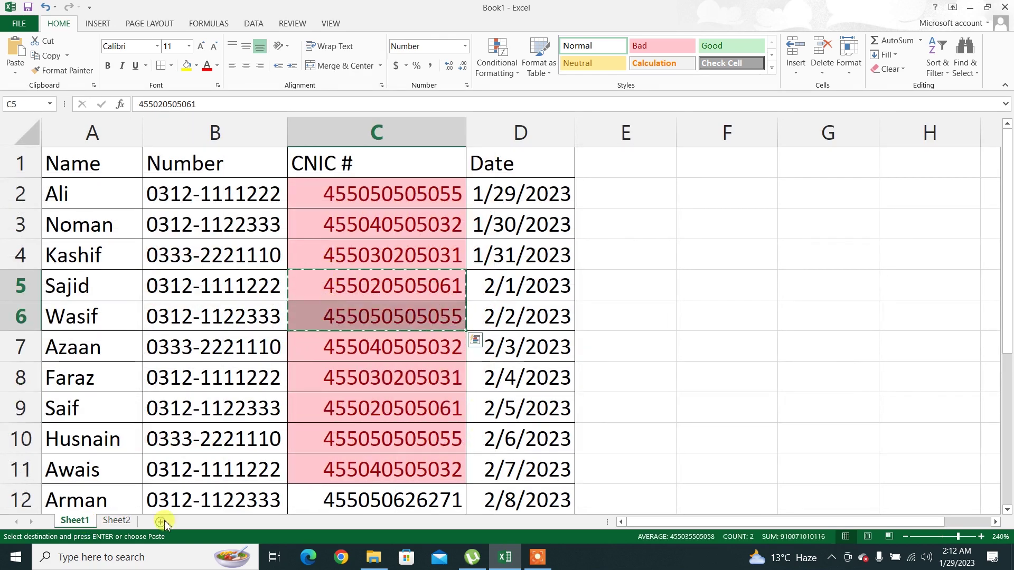
{"action": "left_click", "coordinate": [117, 523]}
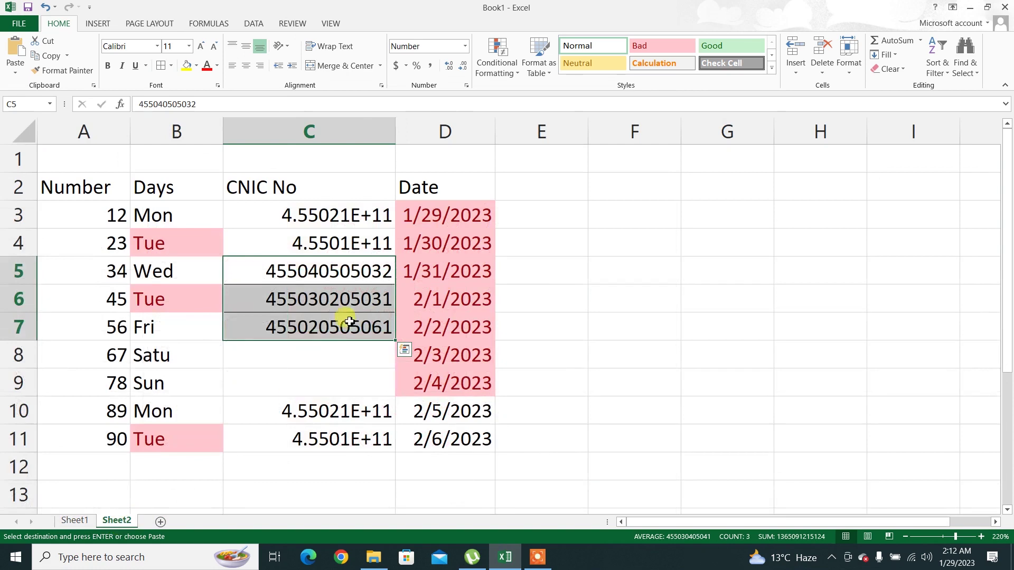
{"action": "left_click", "coordinate": [325, 352]}
{"action": "key", "text": "ctrl+v"}
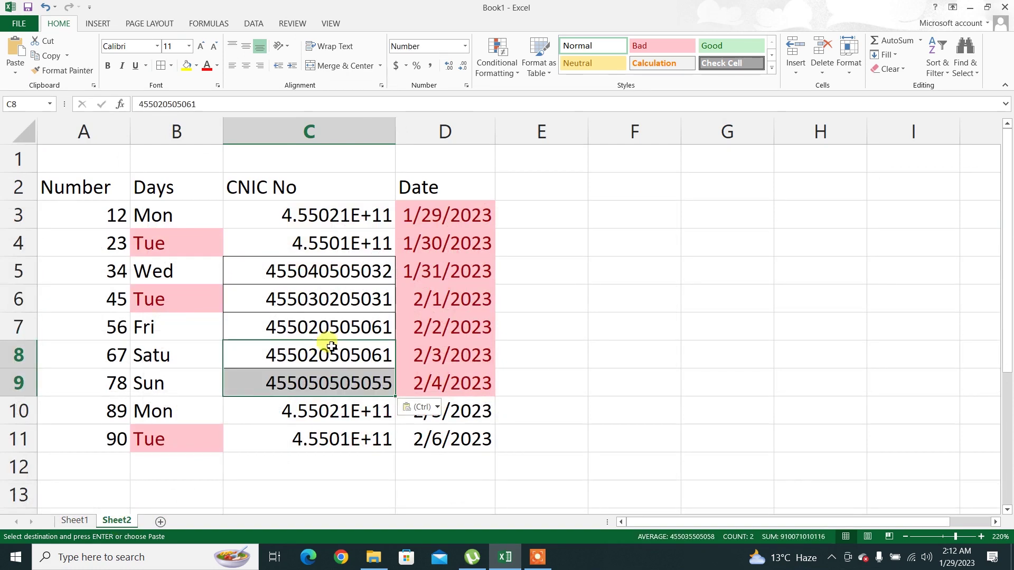
Check the stored values in C3 and C4, then select C3:C11
{"action": "left_click", "coordinate": [331, 346]}
{"action": "left_click", "coordinate": [330, 213]}
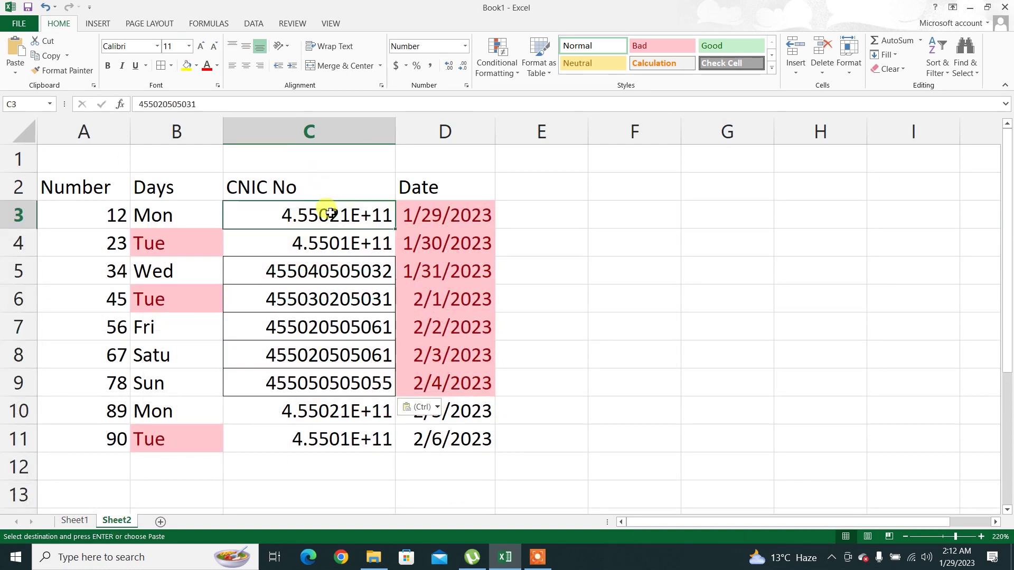
{"action": "left_click", "coordinate": [329, 242]}
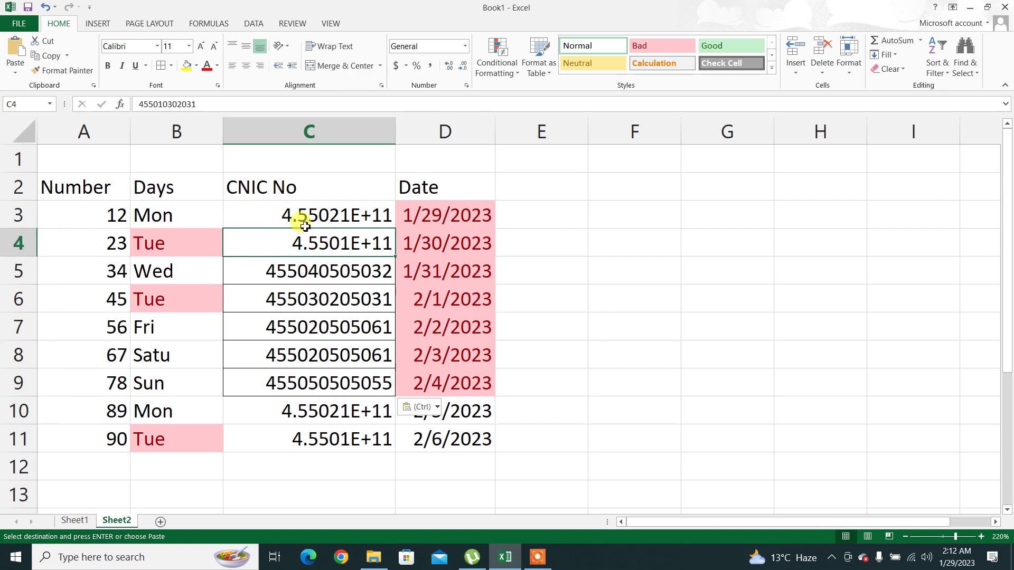
{"action": "left_click_drag", "start_coordinate": [305, 226], "coordinate": [308, 444]}
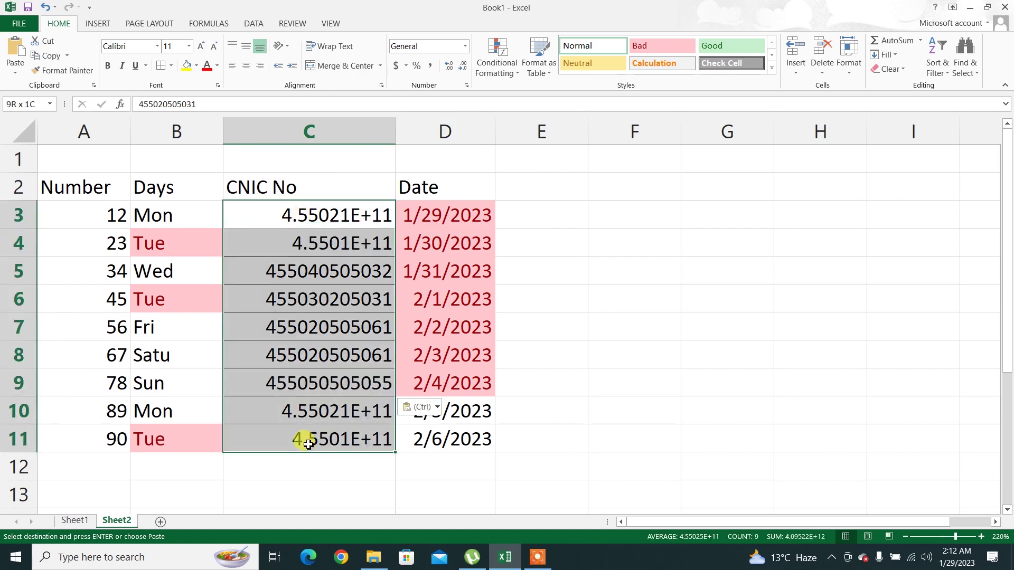
Apply the Number format to C3:C11 with zero decimal places so all 12 digits show
{"action": "left_click", "coordinate": [464, 46]}
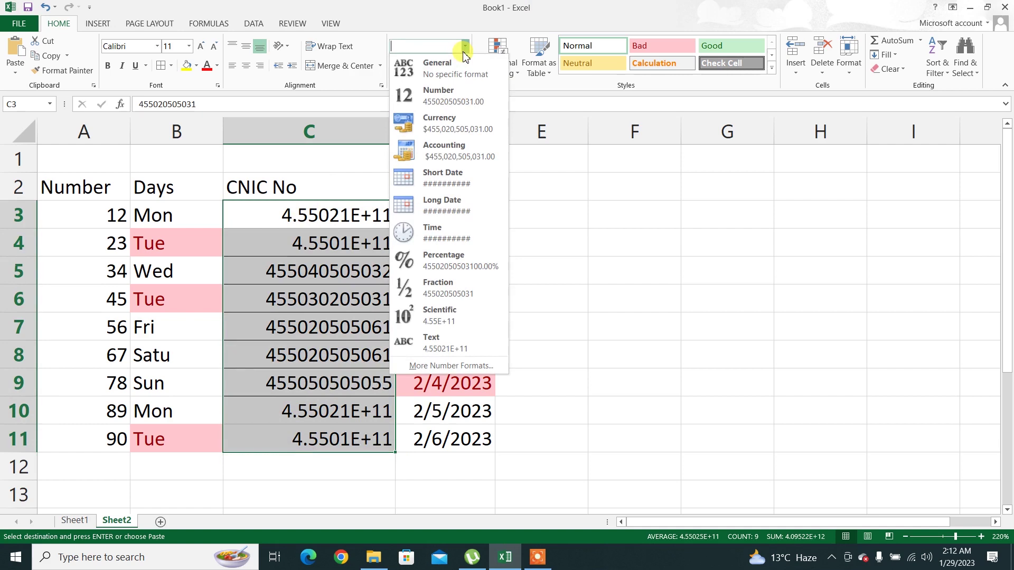
{"action": "left_click", "coordinate": [451, 106]}
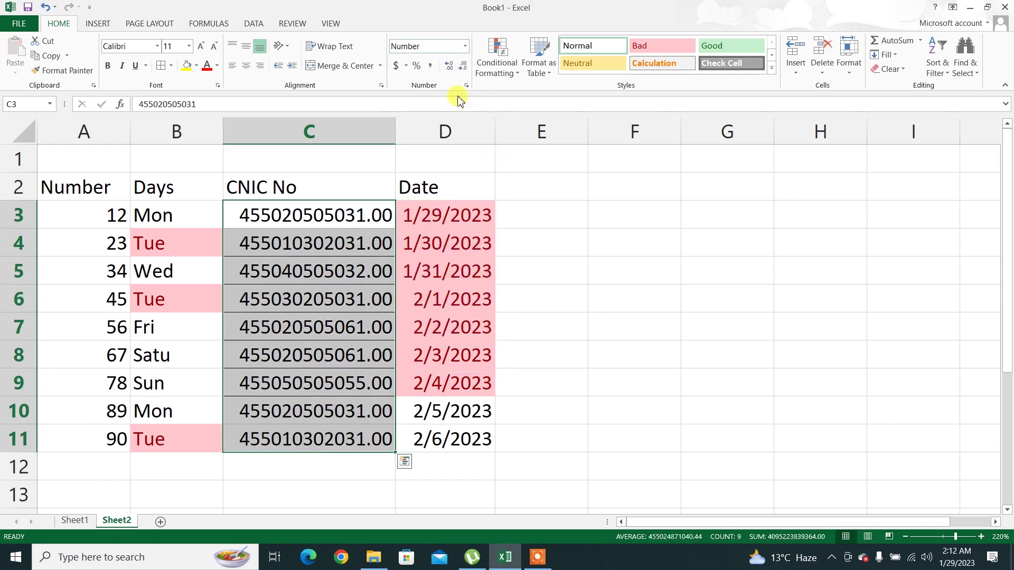
{"action": "left_click", "coordinate": [463, 66]}
{"action": "left_click", "coordinate": [463, 67]}
{"action": "left_click", "coordinate": [324, 238]}
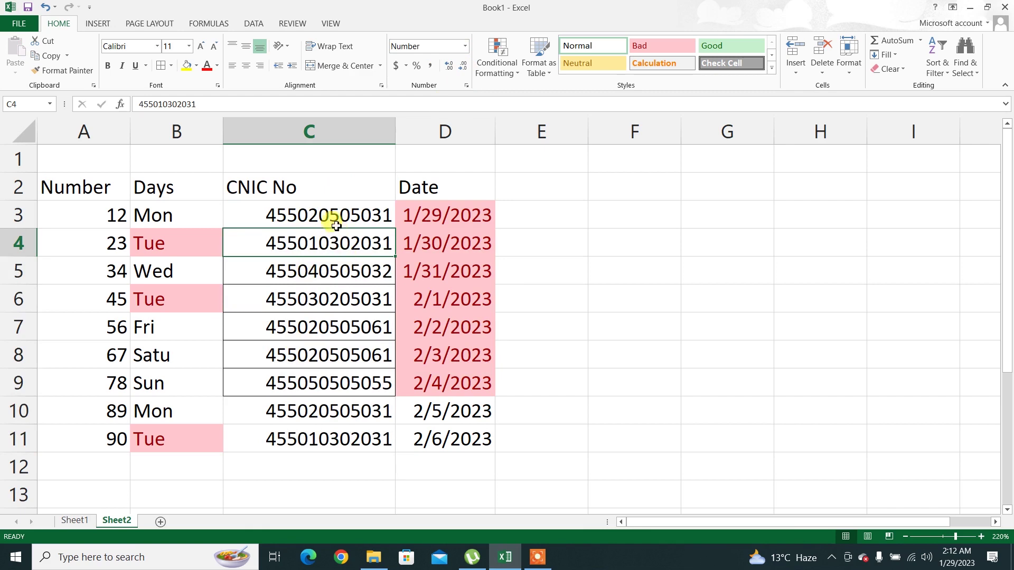
{"action": "left_click_drag", "start_coordinate": [323, 215], "coordinate": [309, 436]}
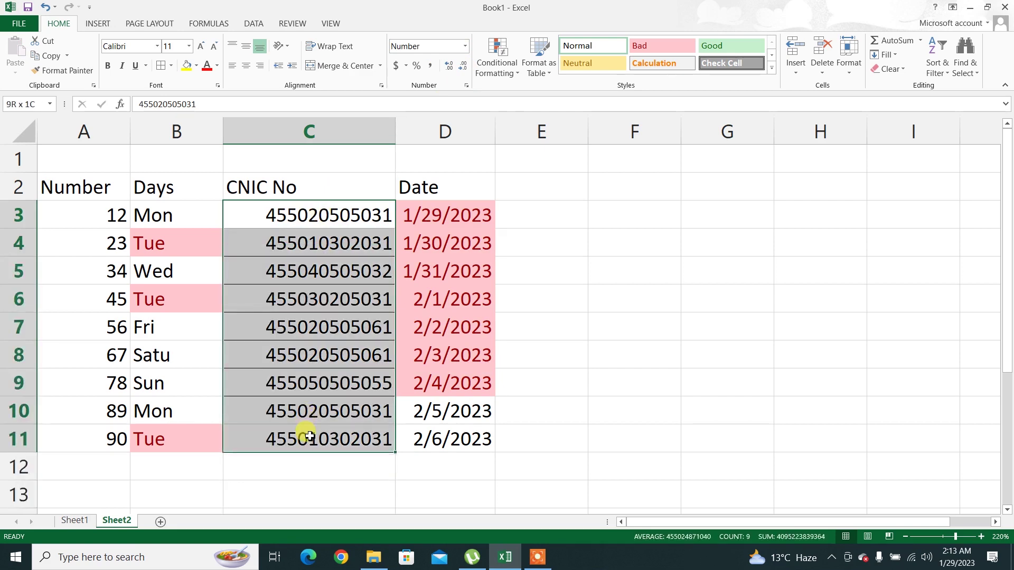
Apply a Duplicate Values rule to C3:C11 with light red fill and dark red text
{"action": "left_click", "coordinate": [496, 58]}
{"action": "mouse_move", "coordinate": [535, 99]}
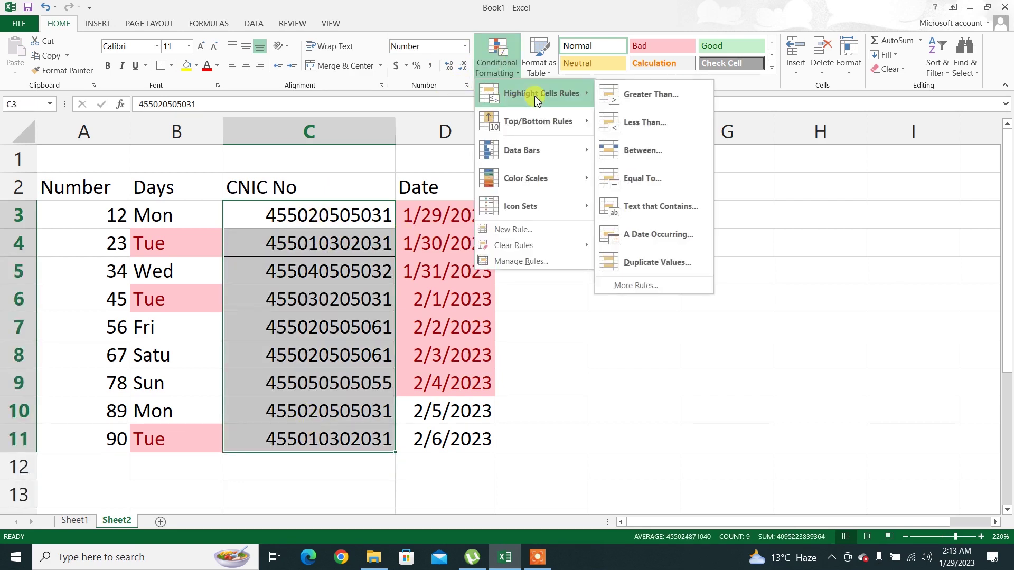
{"action": "left_click", "coordinate": [652, 258]}
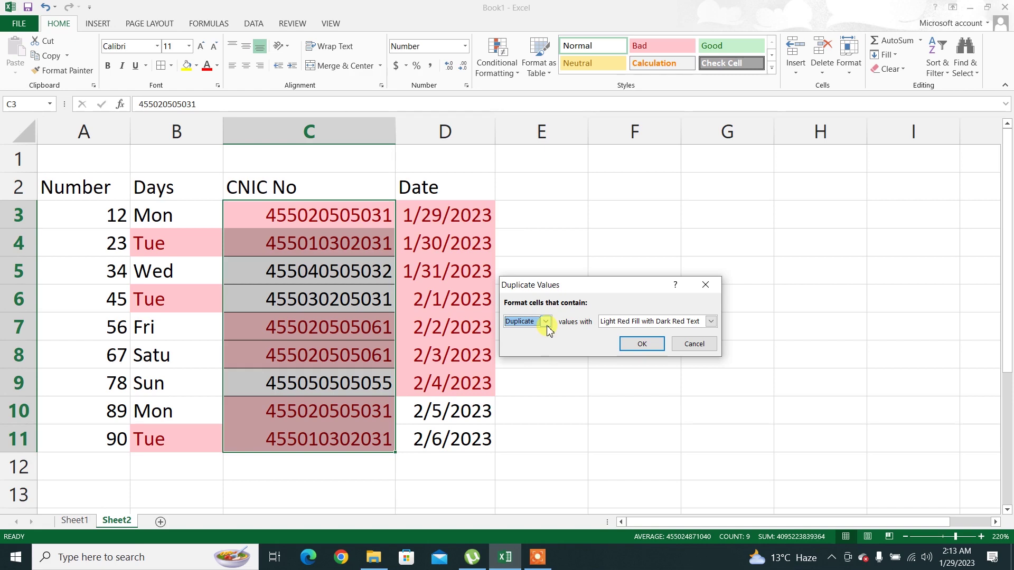
{"action": "left_click", "coordinate": [546, 322]}
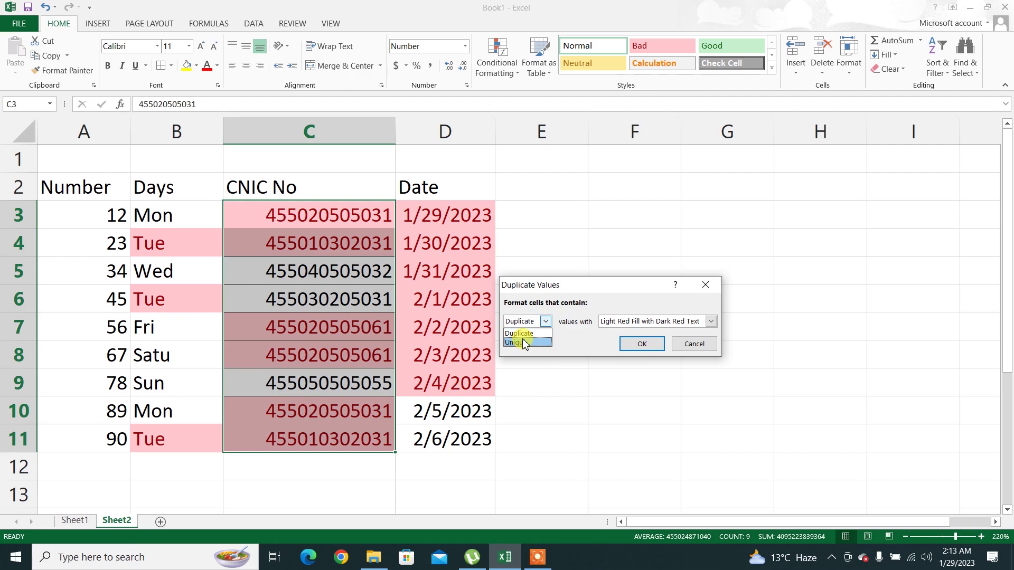
{"action": "left_click", "coordinate": [528, 340]}
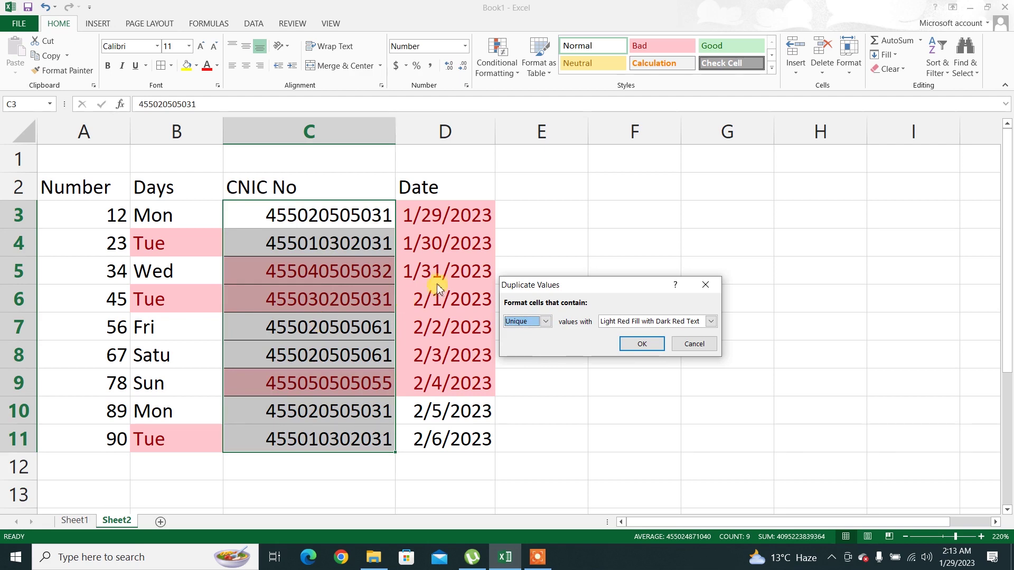
{"action": "left_click", "coordinate": [544, 321]}
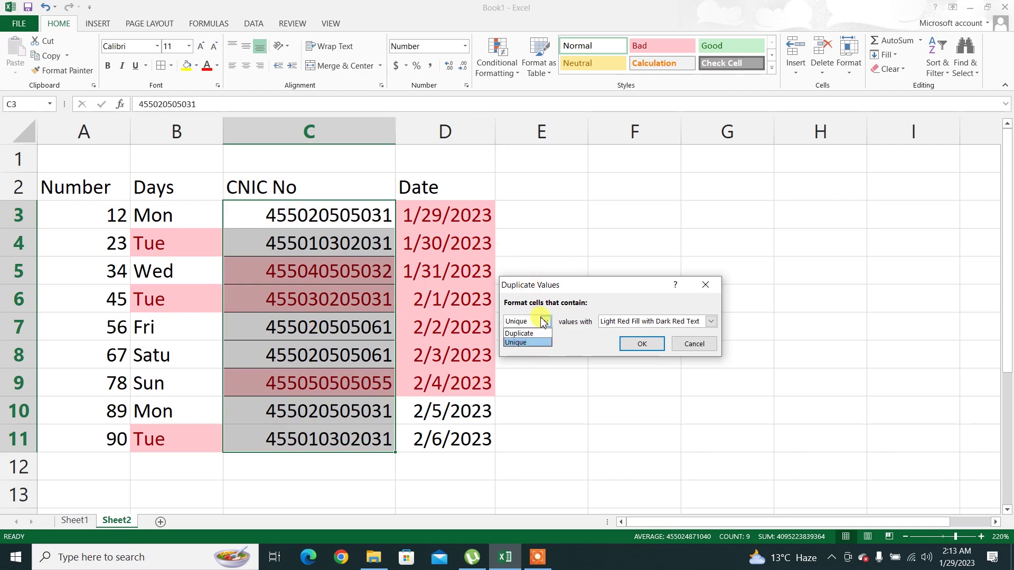
{"action": "left_click", "coordinate": [530, 333]}
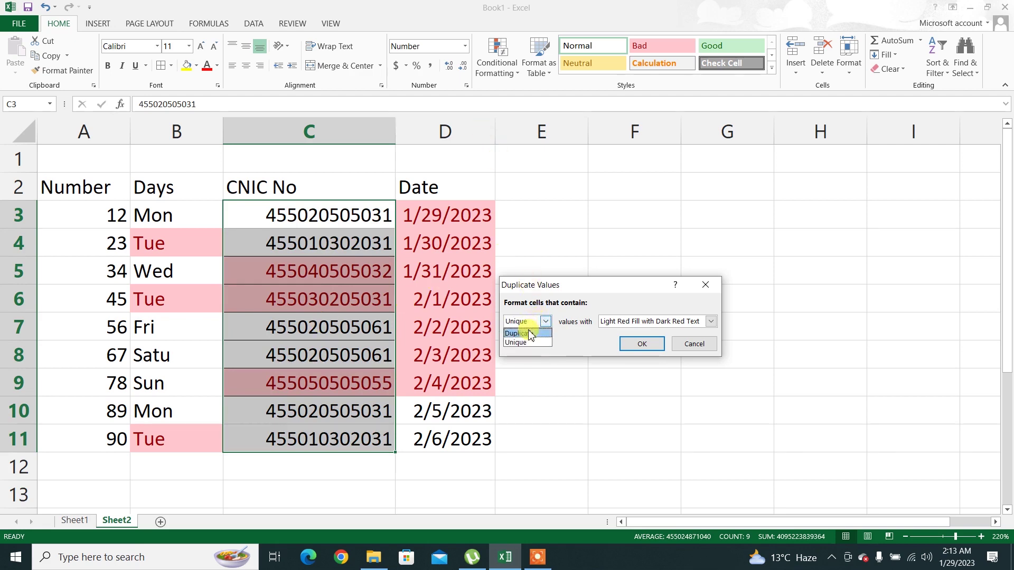
{"action": "left_click", "coordinate": [642, 344]}
{"action": "left_click", "coordinate": [497, 56]}
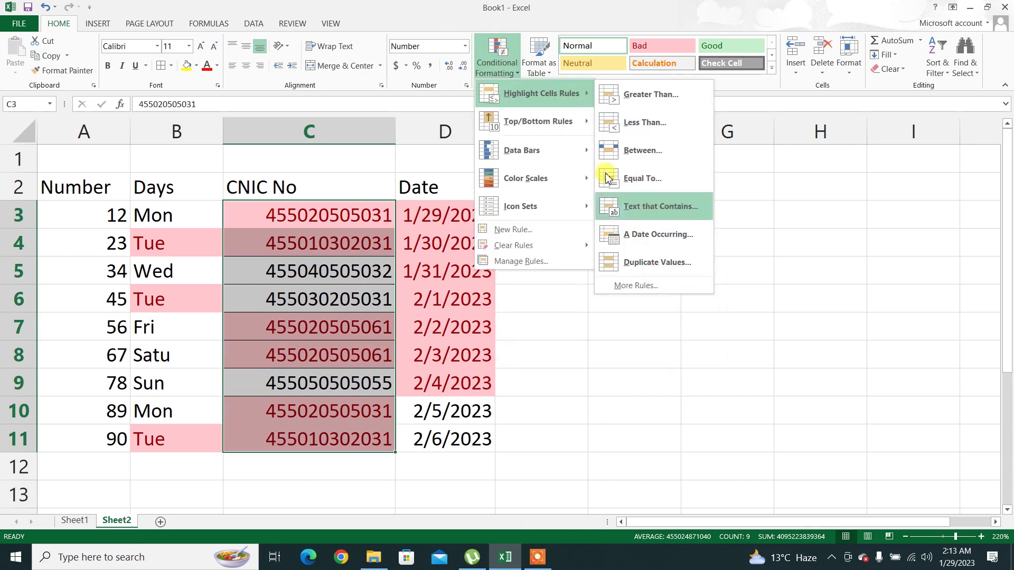
{"action": "mouse_move", "coordinate": [556, 128]}
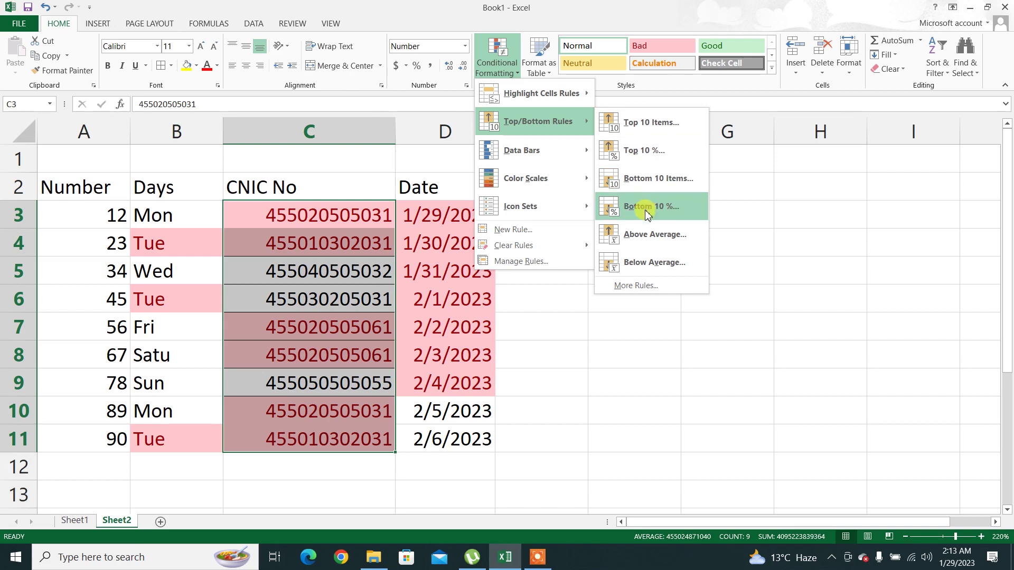
{"action": "left_click", "coordinate": [586, 343]}
{"action": "left_click_drag", "start_coordinate": [95, 208], "coordinate": [102, 443]}
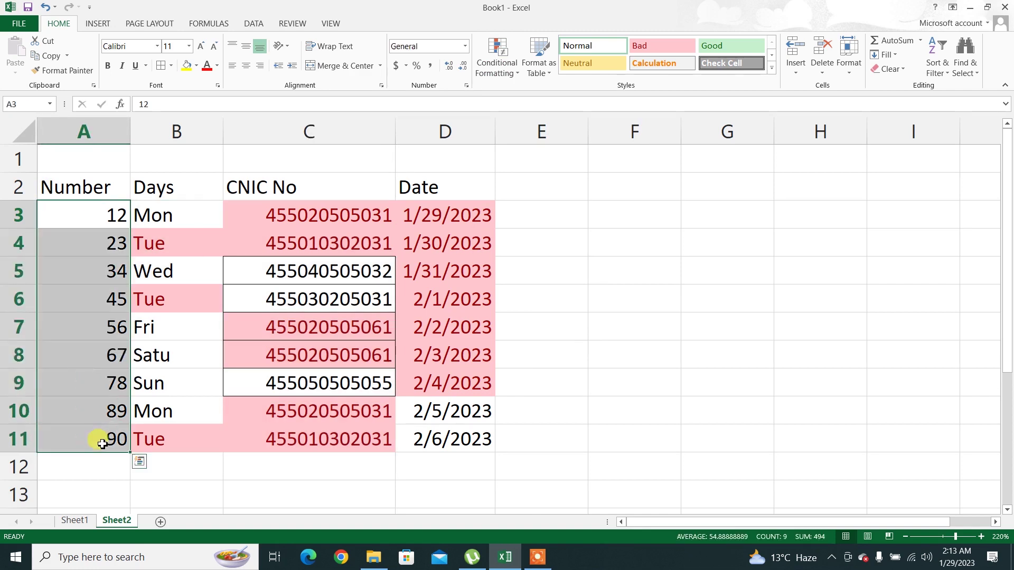
{"action": "left_click", "coordinate": [497, 58]}
{"action": "mouse_move", "coordinate": [539, 93]}
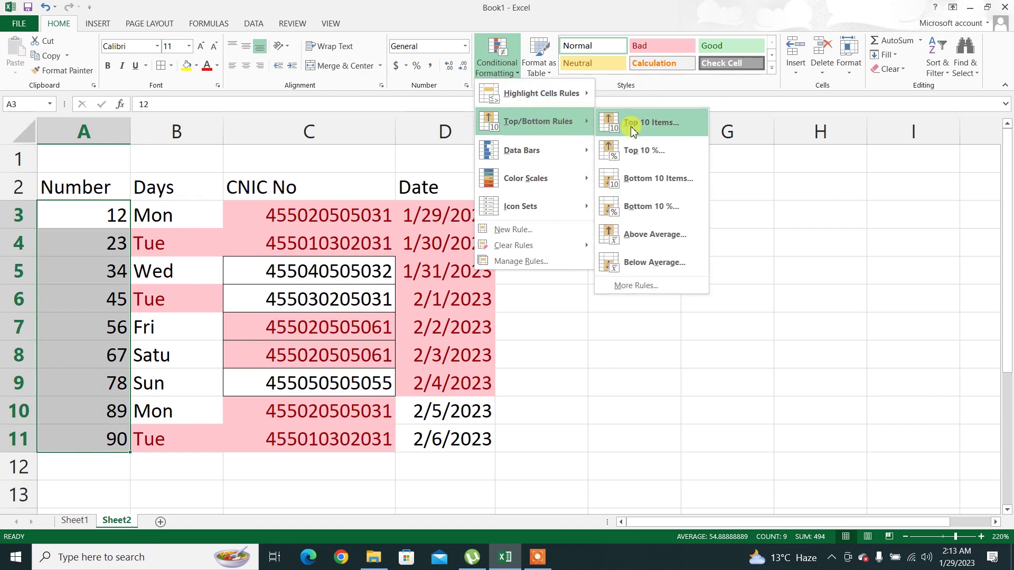
{"action": "left_click", "coordinate": [635, 127]}
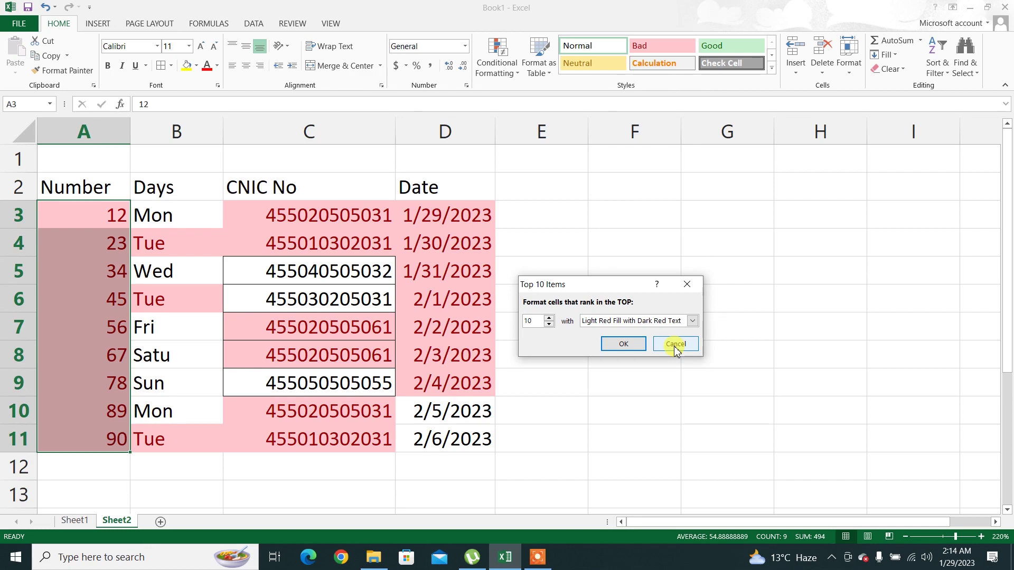
{"action": "double_click", "coordinate": [534, 321]}
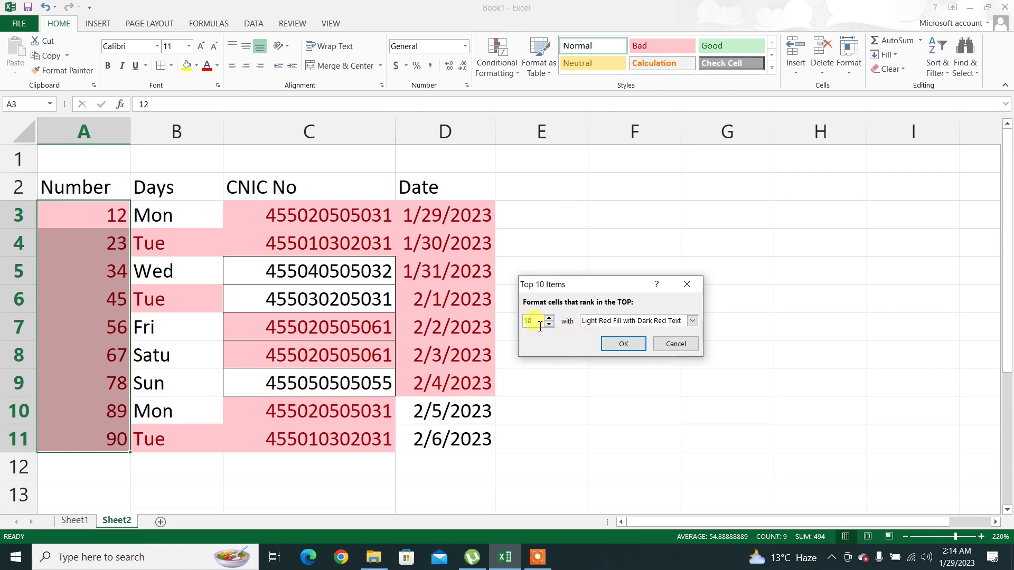
{"action": "type", "text": "5"}
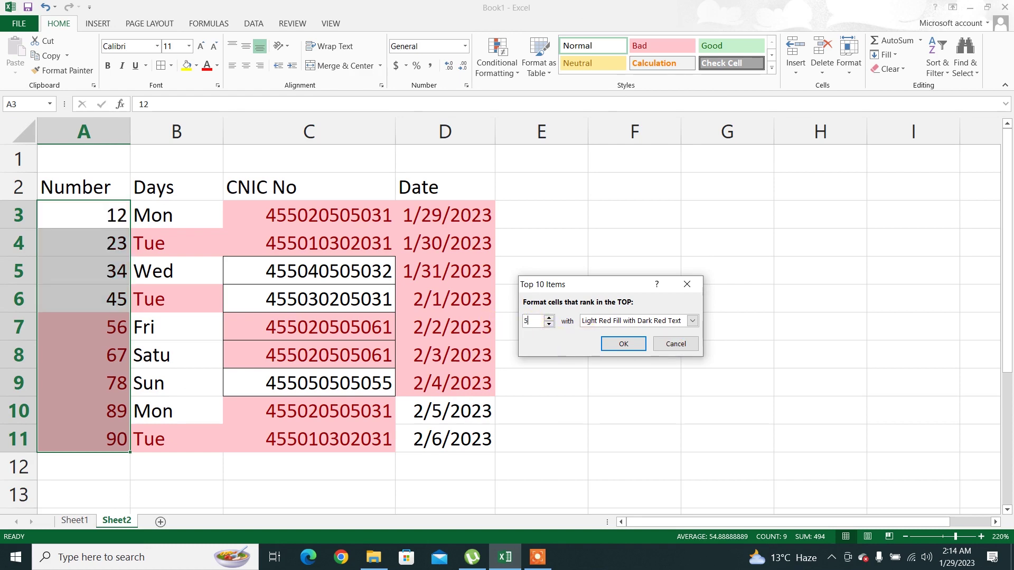
{"action": "left_click", "coordinate": [668, 344]}
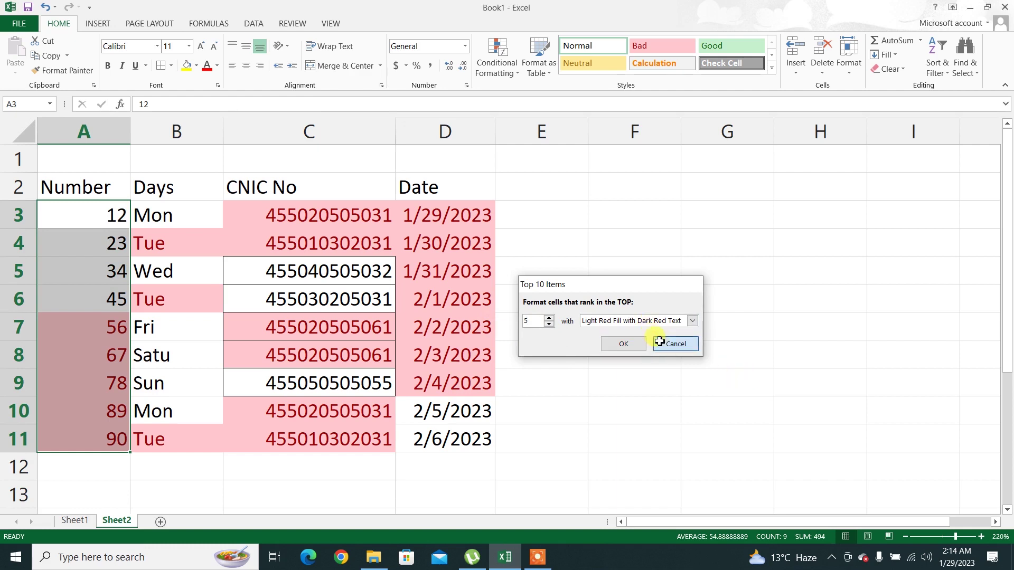
Preview a Bottom 10 Items rule with rank 5 on the Number values, then cancel it
{"action": "left_click", "coordinate": [496, 60]}
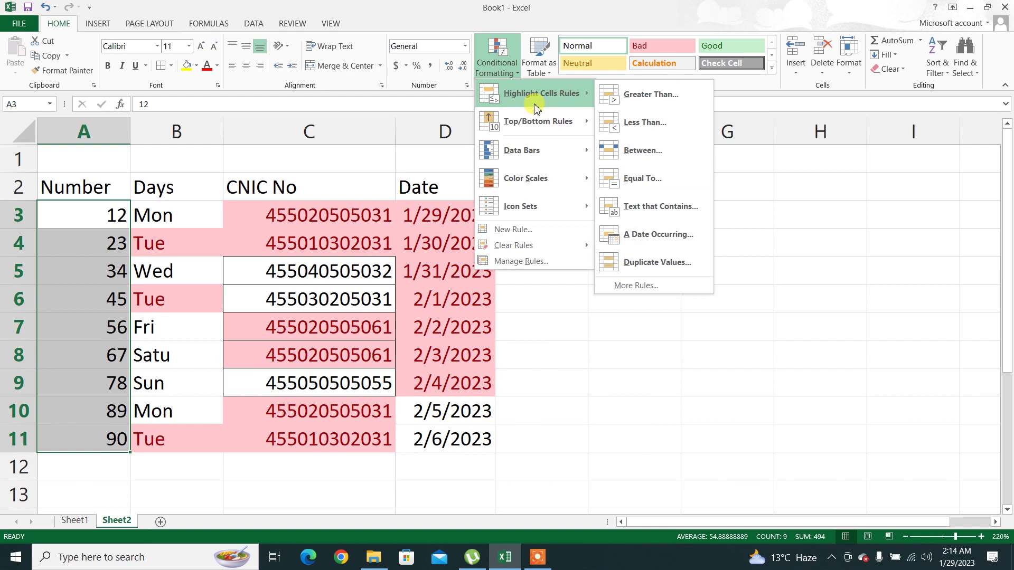
{"action": "mouse_move", "coordinate": [539, 117]}
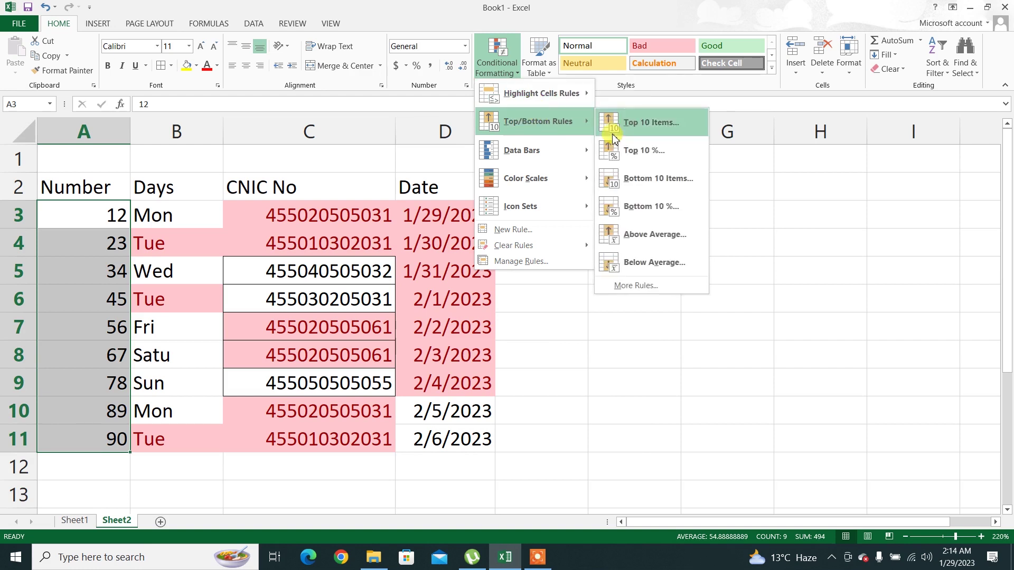
{"action": "left_click", "coordinate": [623, 177]}
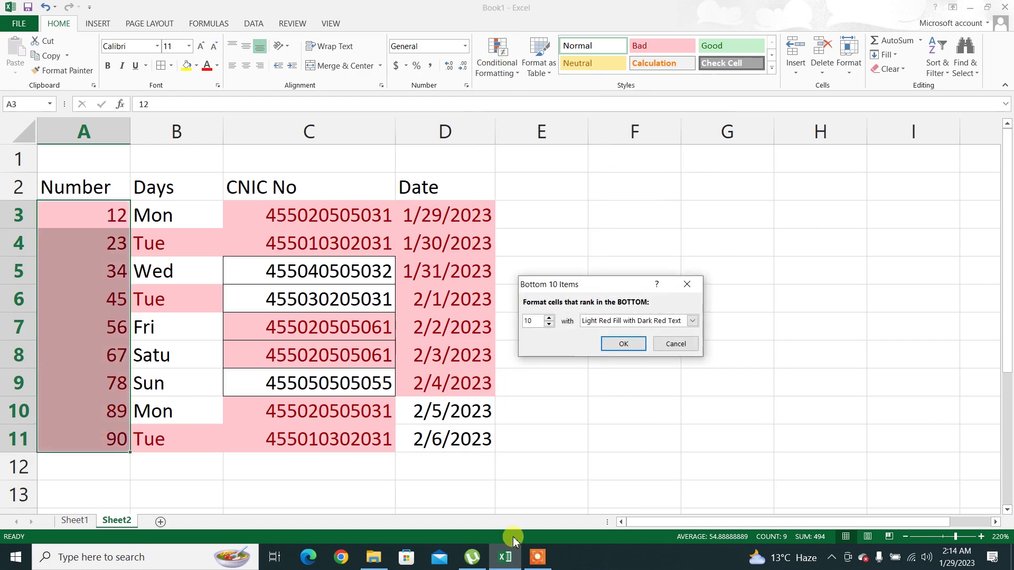
{"action": "double_click", "coordinate": [537, 317]}
{"action": "type", "text": "5"}
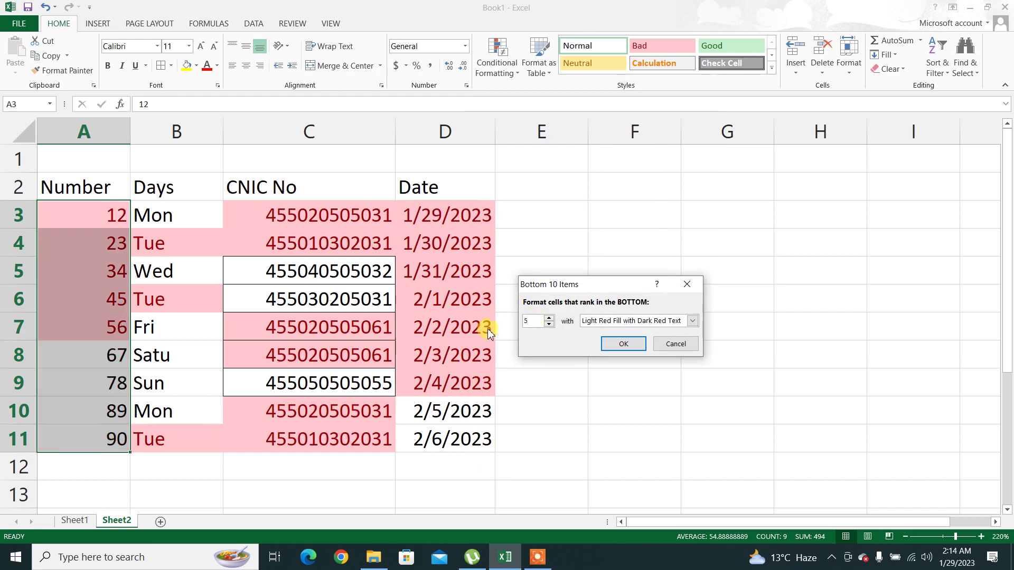
{"action": "left_click", "coordinate": [681, 344]}
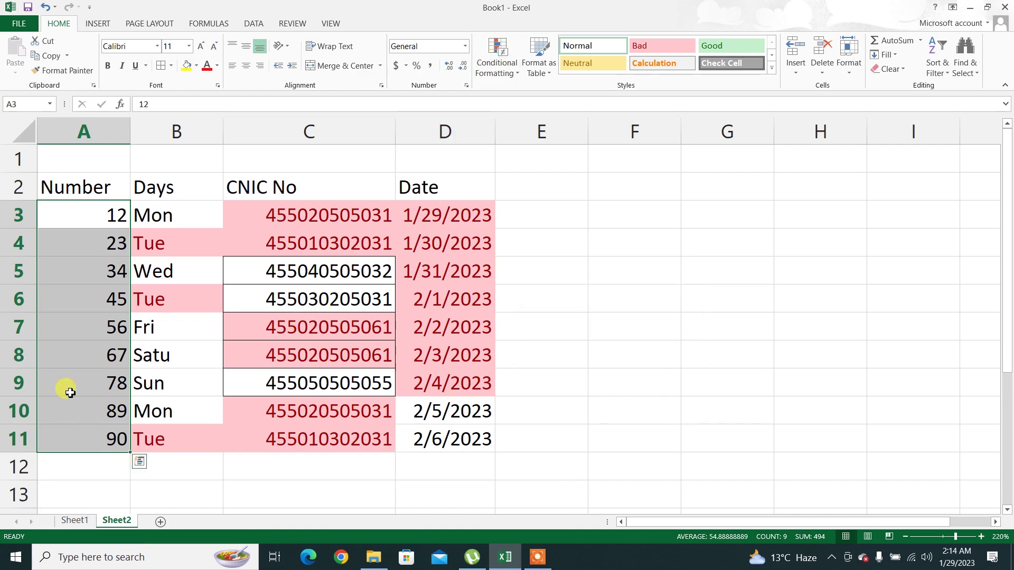
Change A10 from 89 to 100 and select the Number values A3:A11
{"action": "left_click", "coordinate": [100, 419]}
{"action": "type", "text": "100"}
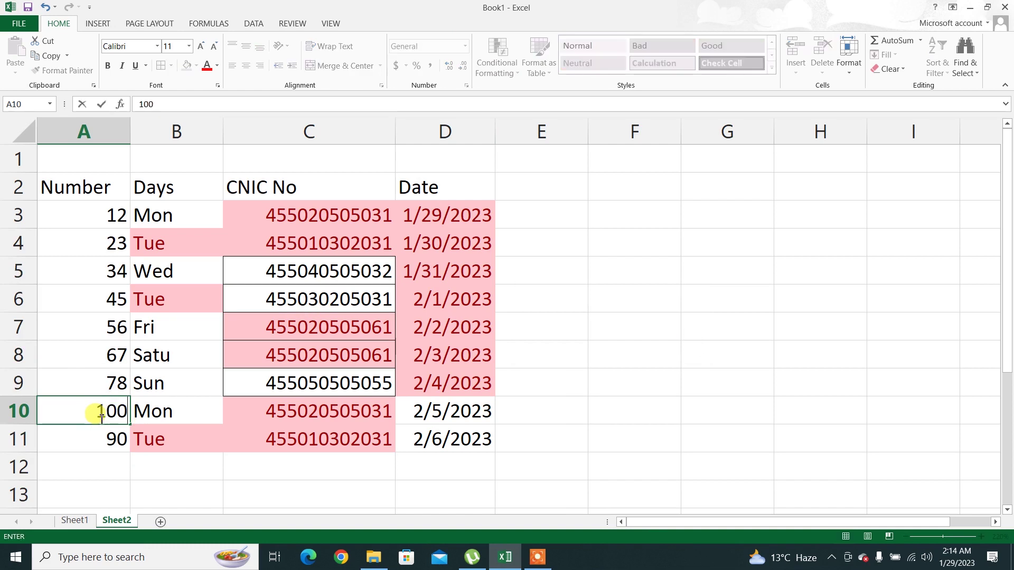
{"action": "key", "text": "Return"}
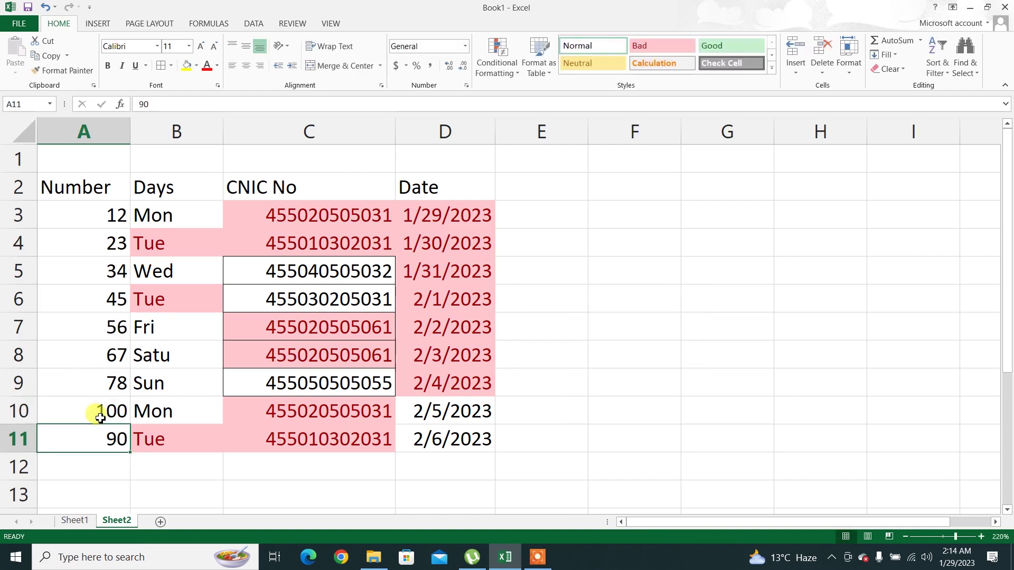
{"action": "left_click_drag", "start_coordinate": [92, 220], "coordinate": [95, 436]}
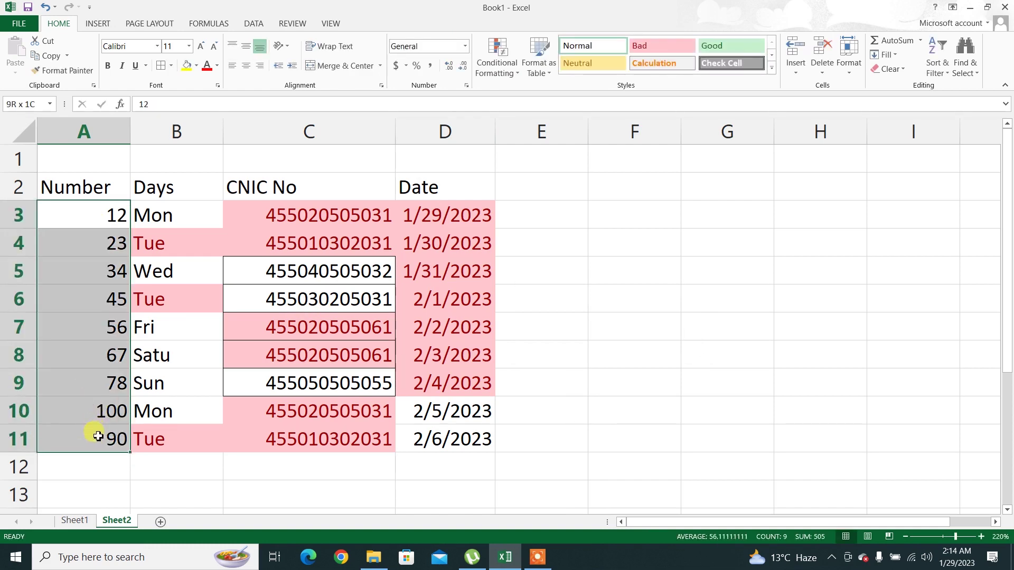
{"action": "left_click", "coordinate": [484, 68]}
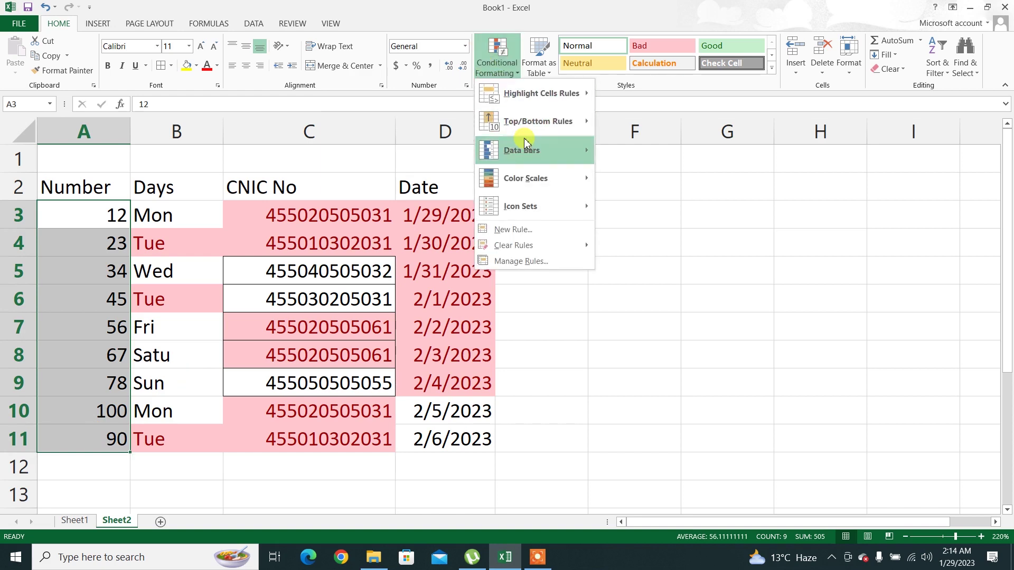
Preview a Top 10% highlight on the Numbers, raise it to about 74%, then cancel
{"action": "mouse_move", "coordinate": [537, 121]}
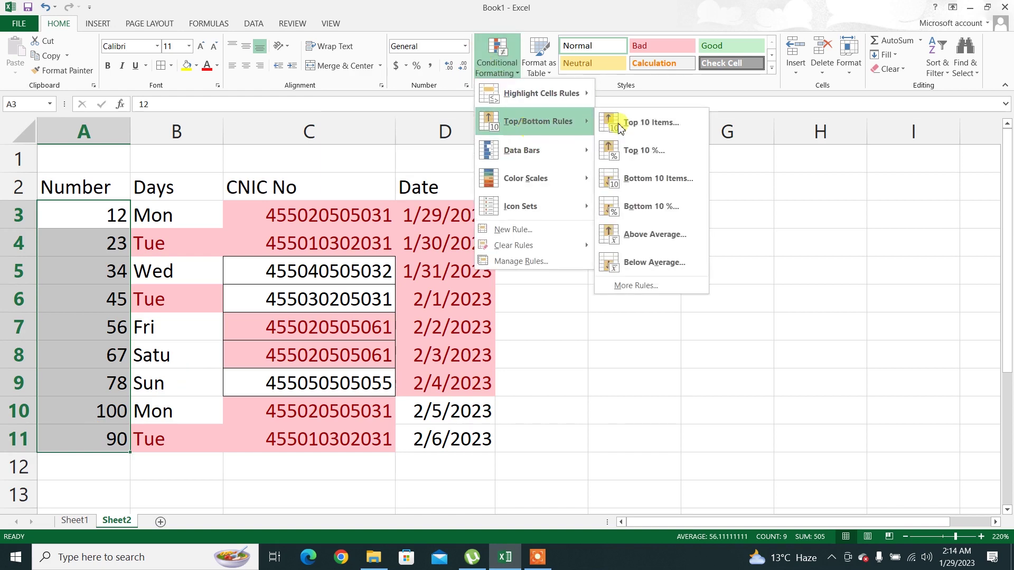
{"action": "left_click", "coordinate": [647, 154]}
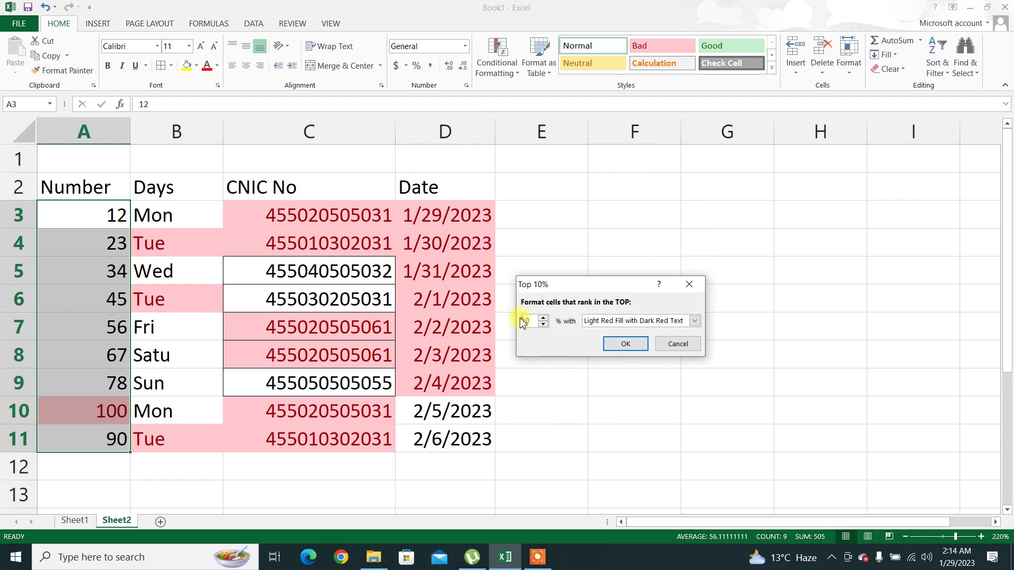
{"action": "left_click", "coordinate": [542, 318]}
{"action": "left_click", "coordinate": [543, 317]}
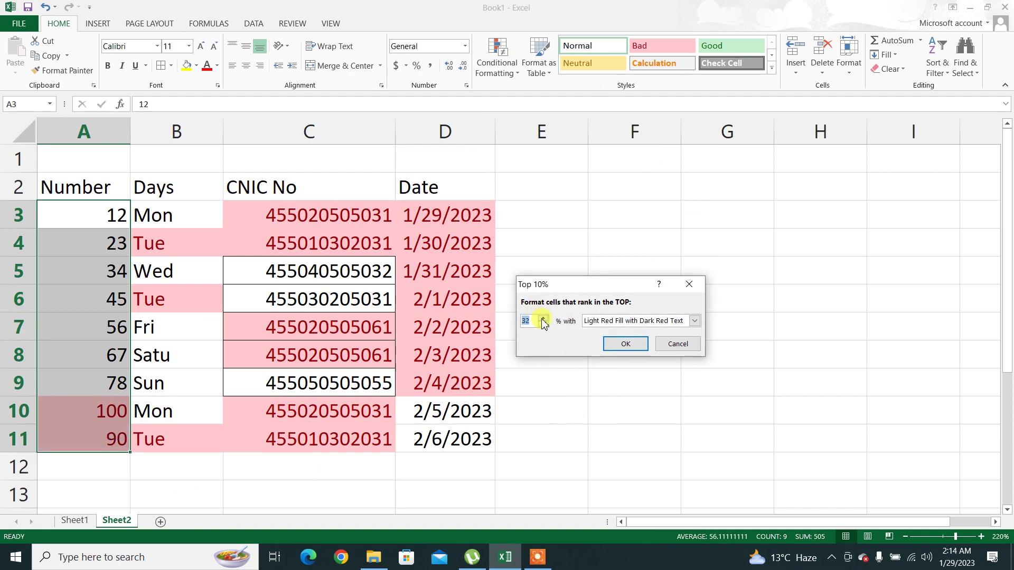
{"action": "left_click", "coordinate": [543, 318]}
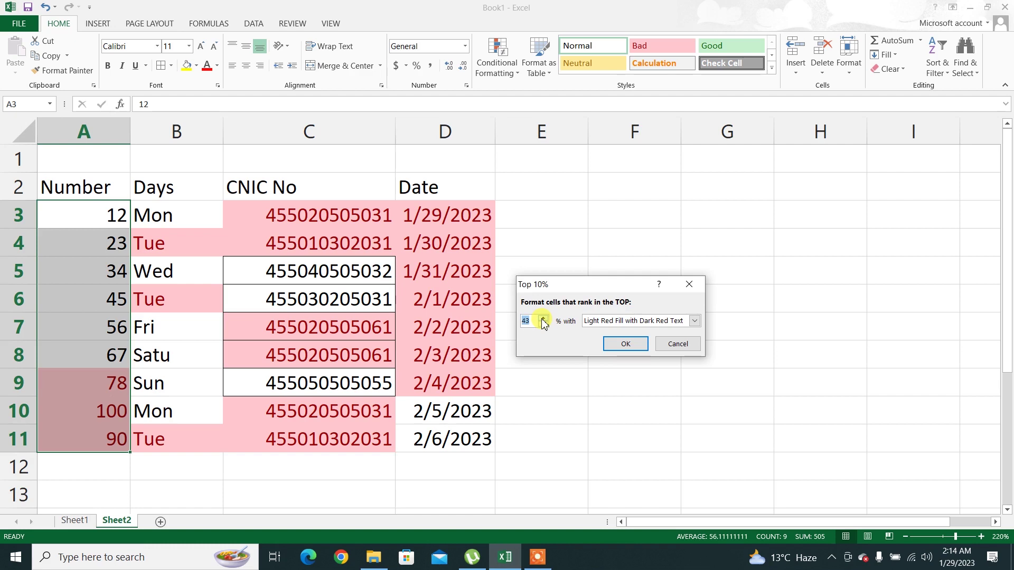
{"action": "left_click", "coordinate": [542, 318]}
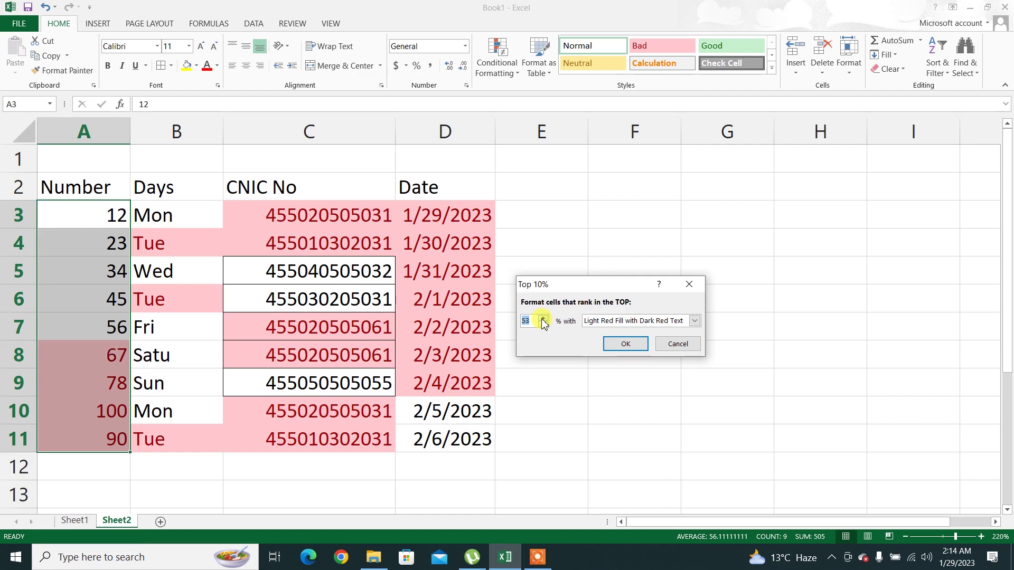
{"action": "left_click", "coordinate": [543, 318]}
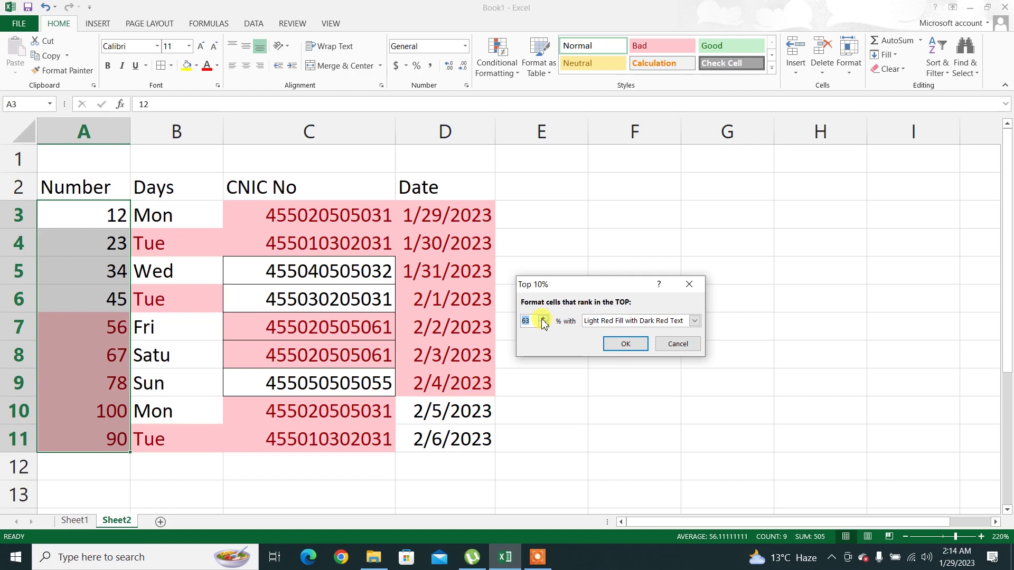
{"action": "left_click", "coordinate": [543, 318]}
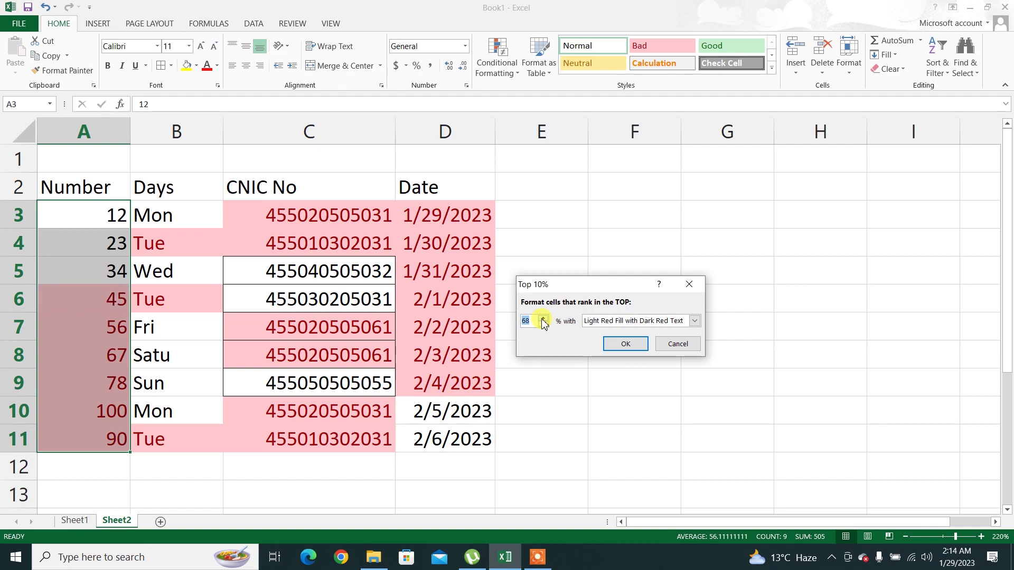
{"action": "left_click", "coordinate": [676, 343]}
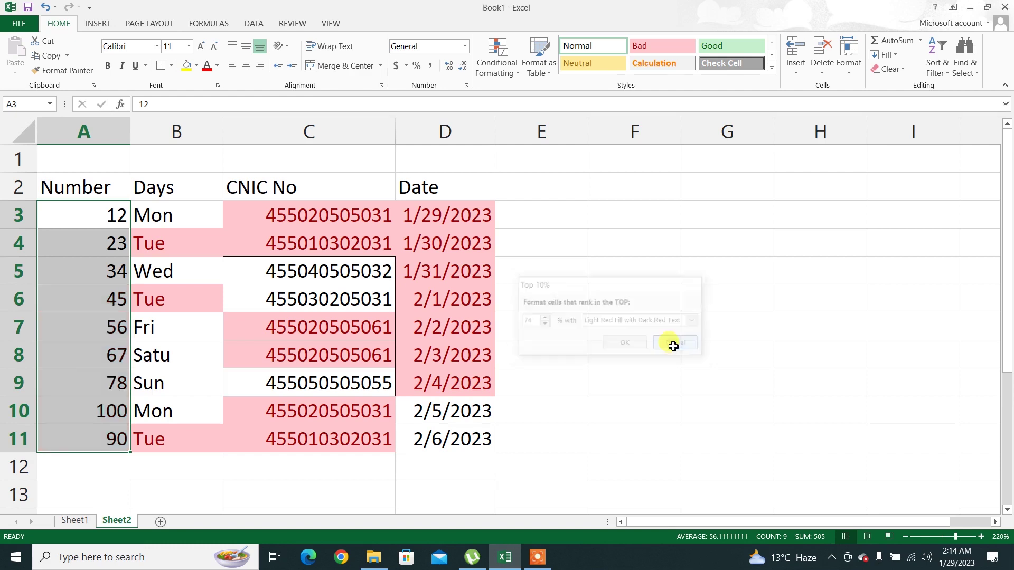
Preview the Above Average highlight on 67, 78, 100 and 90, then cancel it
{"action": "left_click", "coordinate": [498, 59]}
{"action": "mouse_move", "coordinate": [599, 122]}
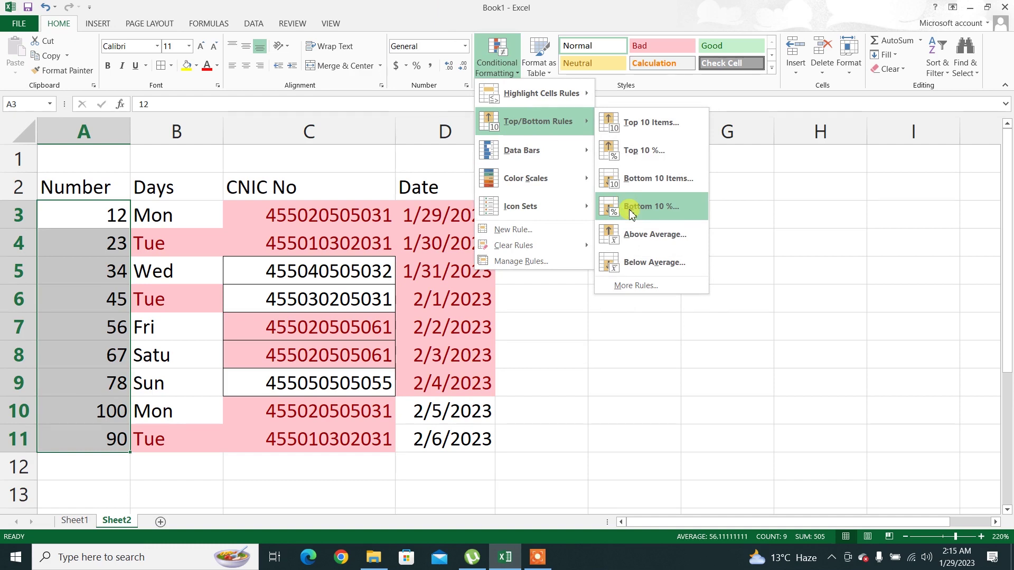
{"action": "left_click", "coordinate": [641, 237]}
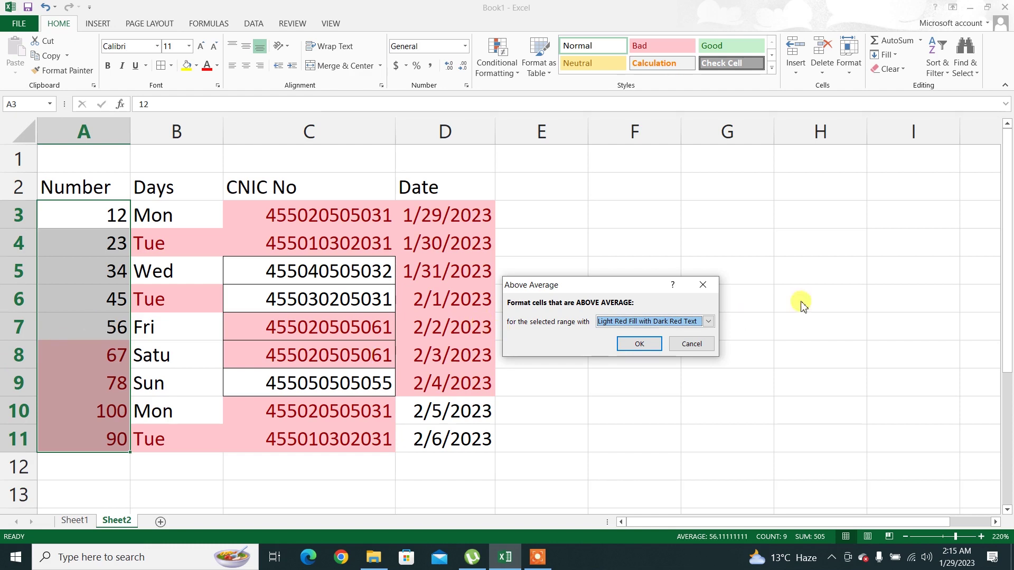
{"action": "left_click", "coordinate": [689, 344]}
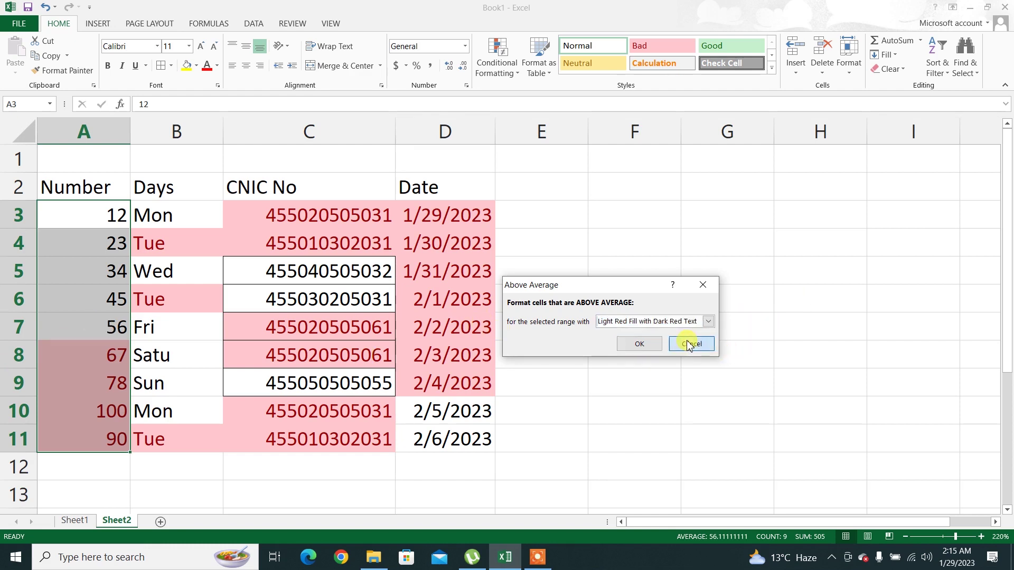
{"action": "left_click", "coordinate": [499, 67]}
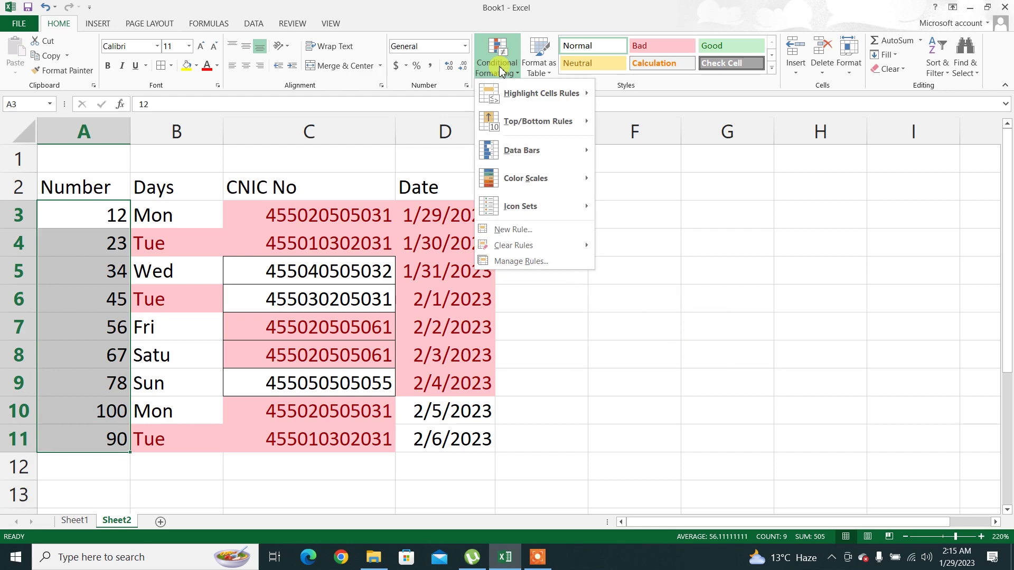
Add solid green data bars to the Numbers and change A3 from 12 to 120
{"action": "mouse_move", "coordinate": [536, 148]}
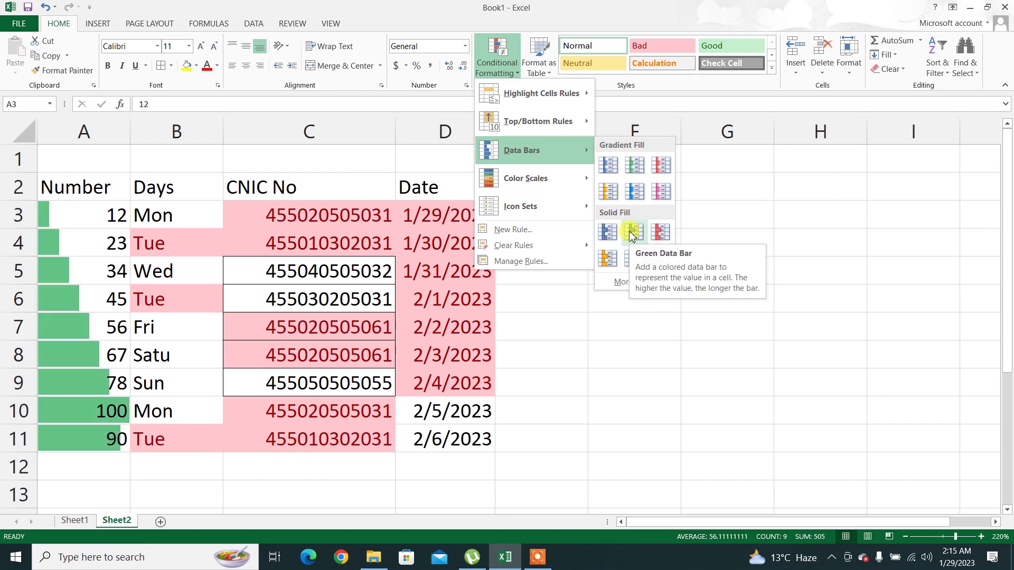
{"action": "left_click", "coordinate": [631, 236]}
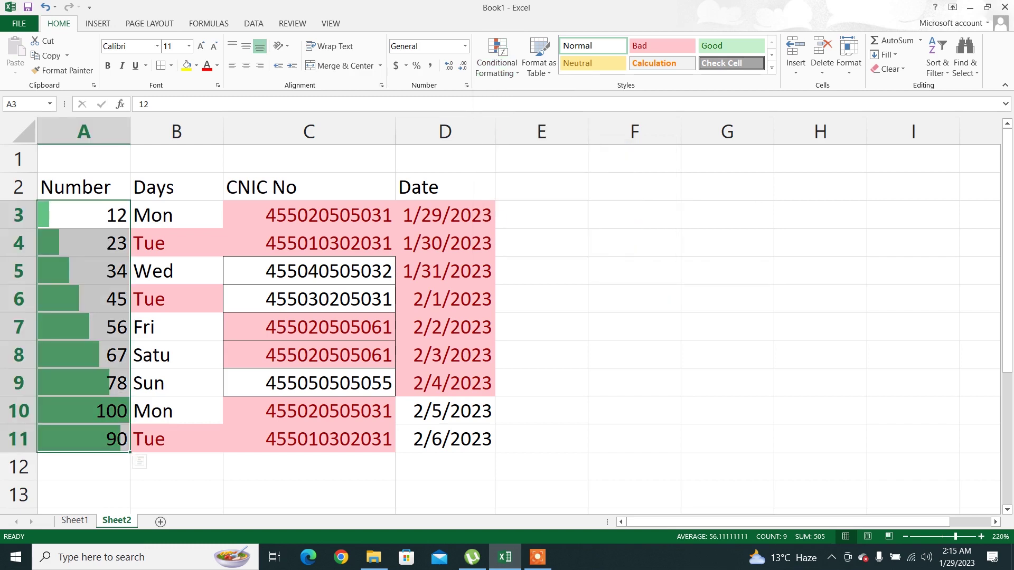
{"action": "left_click", "coordinate": [112, 224]}
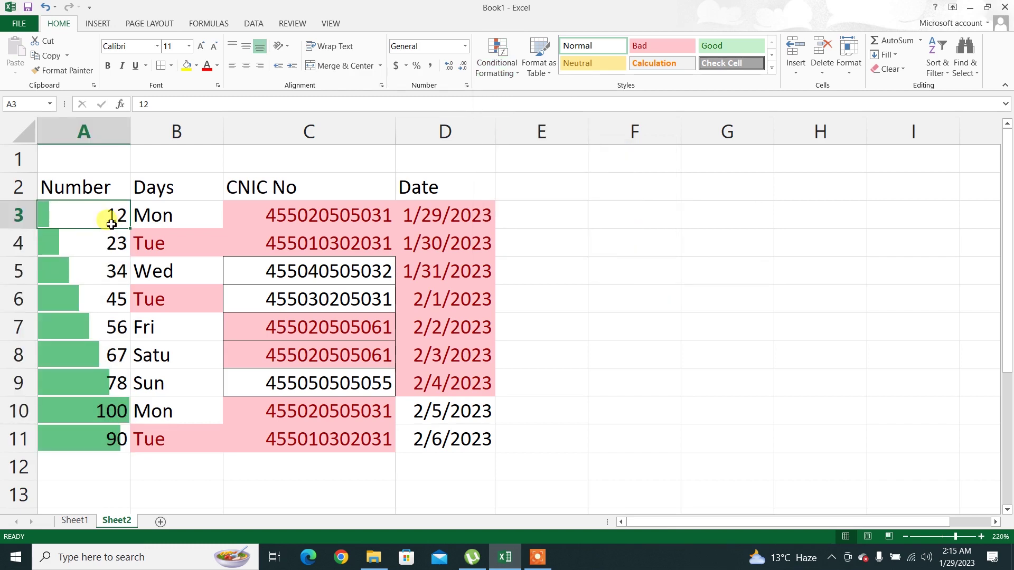
{"action": "key", "text": "F2"}
{"action": "type", "text": "0"}
{"action": "key", "text": "Return"}
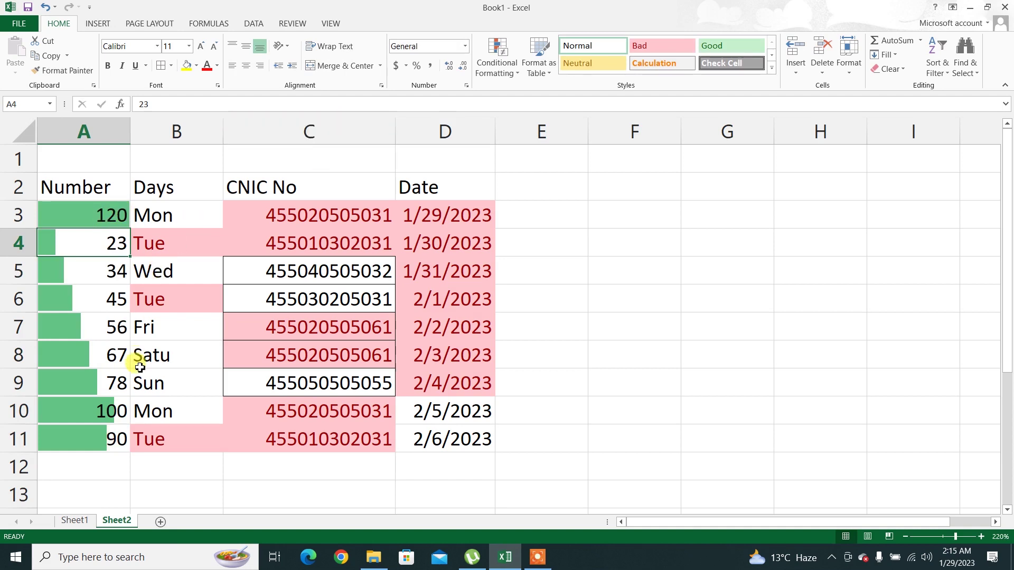
{"action": "left_click", "coordinate": [483, 70]}
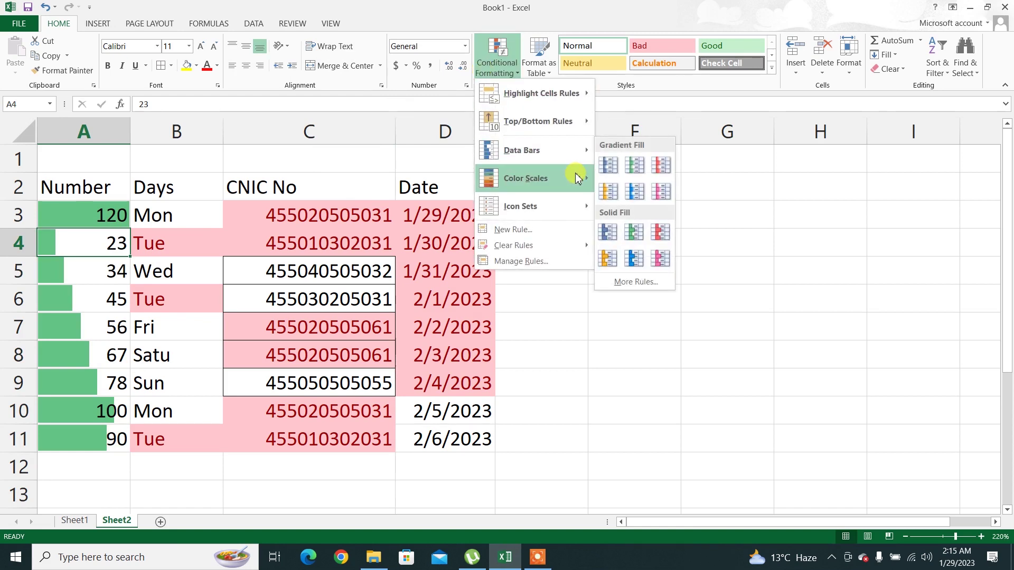
Select A3:A11 and clear all conditional formatting rules from the entire sheet
{"action": "mouse_move", "coordinate": [577, 175]}
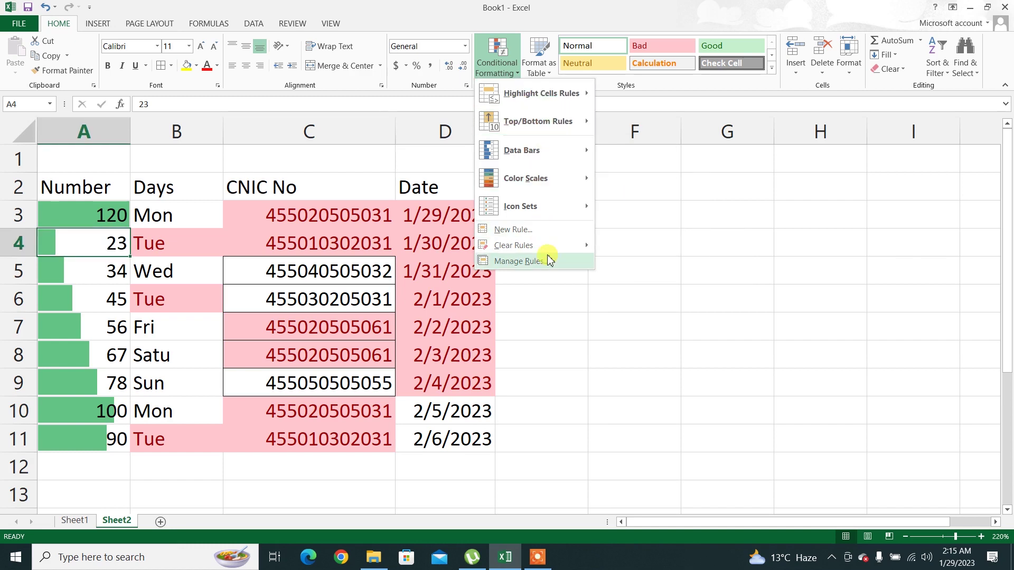
{"action": "mouse_move", "coordinate": [547, 255]}
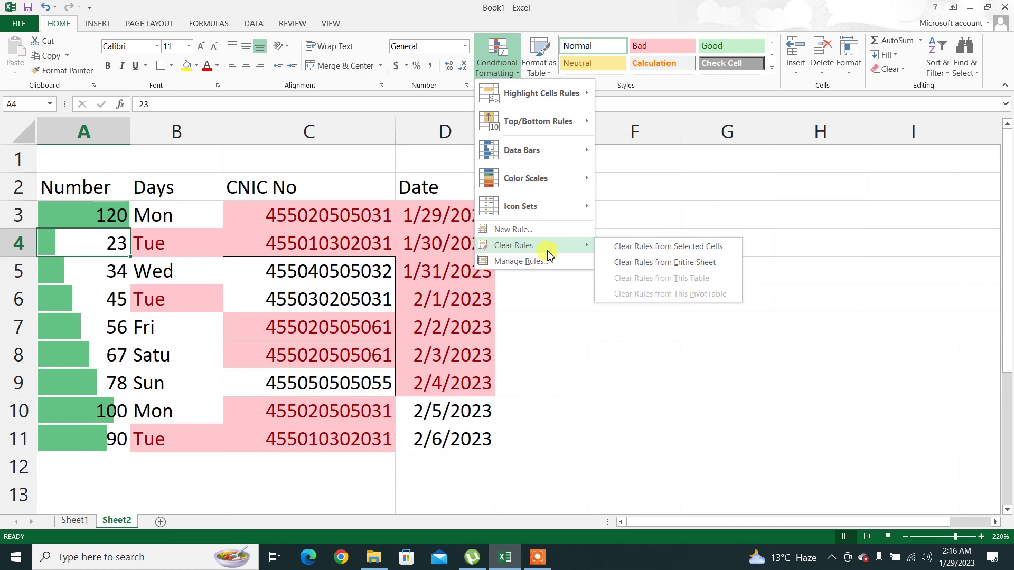
{"action": "left_click", "coordinate": [92, 216]}
{"action": "left_click_drag", "start_coordinate": [94, 218], "coordinate": [85, 444]}
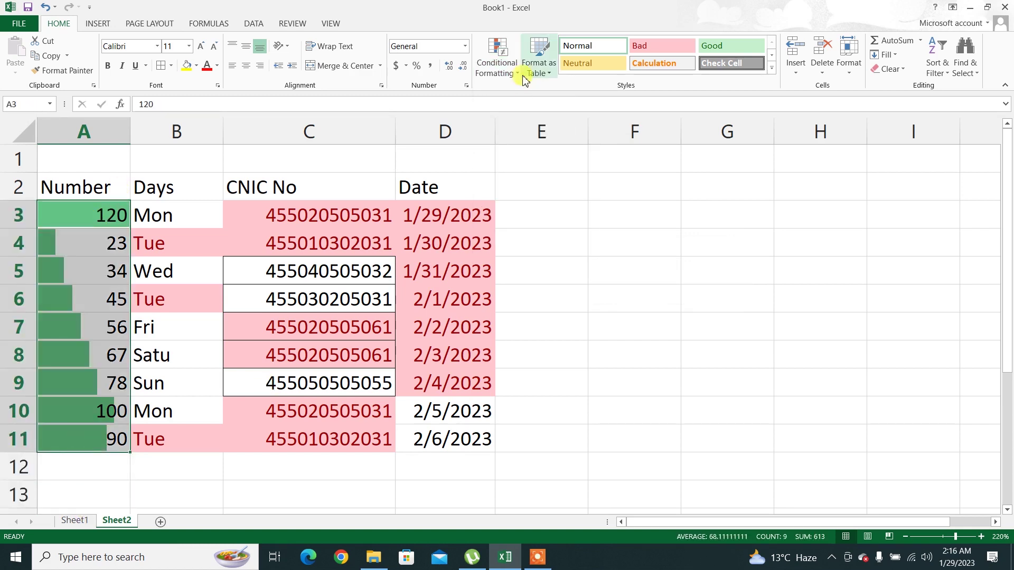
{"action": "left_click", "coordinate": [496, 69]}
{"action": "mouse_move", "coordinate": [580, 245]}
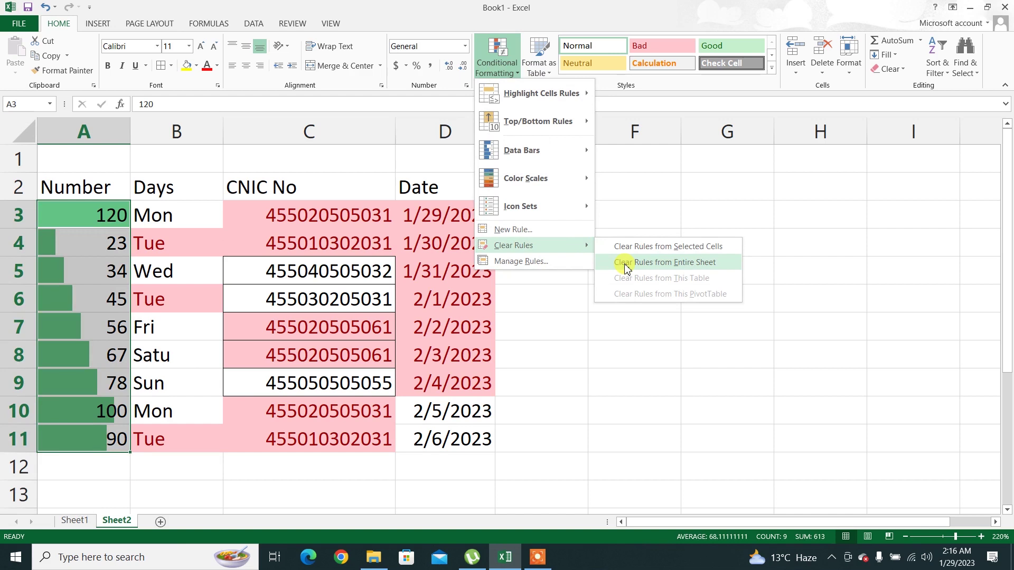
{"action": "left_click", "coordinate": [625, 267]}
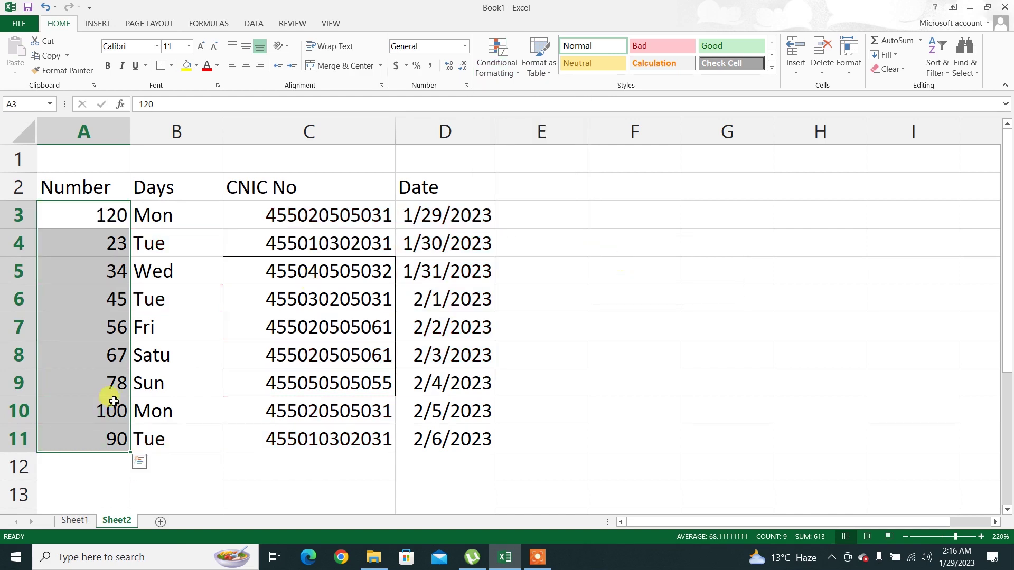
{"action": "left_click", "coordinate": [114, 401]}
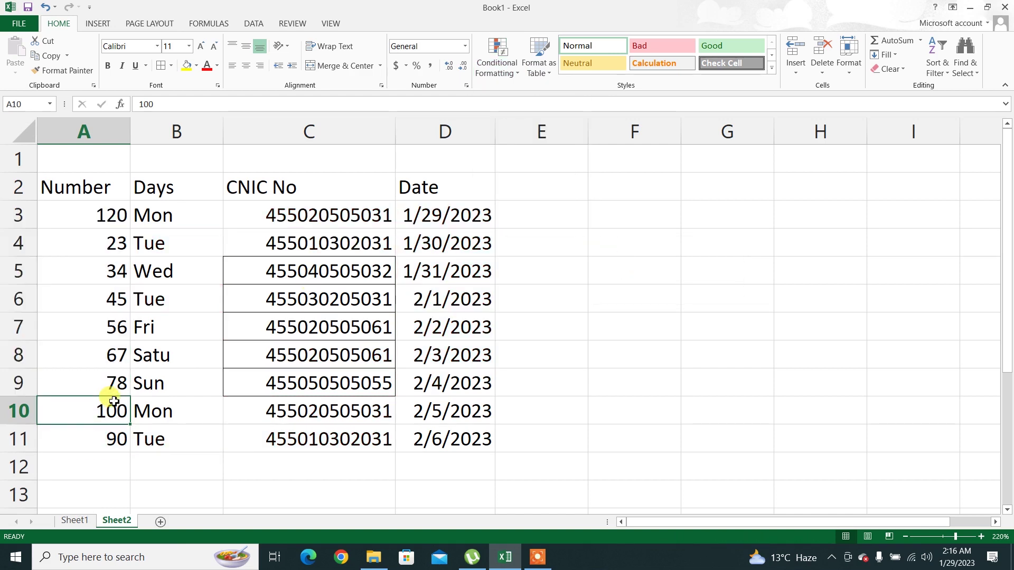
Return to Excel and browse the Conditional Formatting menu, then dismiss it
{"action": "left_click", "coordinate": [538, 559]}
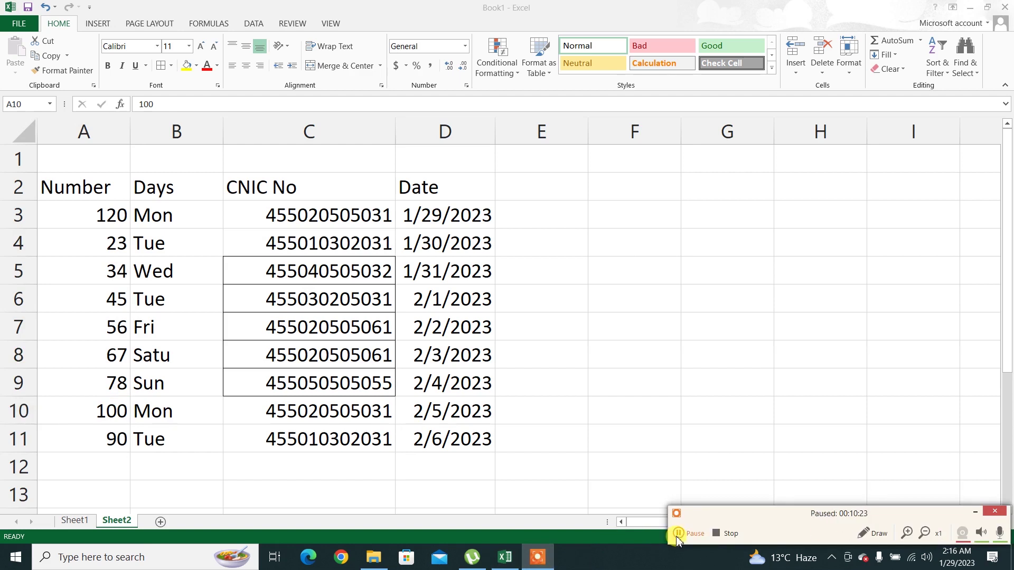
{"action": "left_click", "coordinate": [975, 511]}
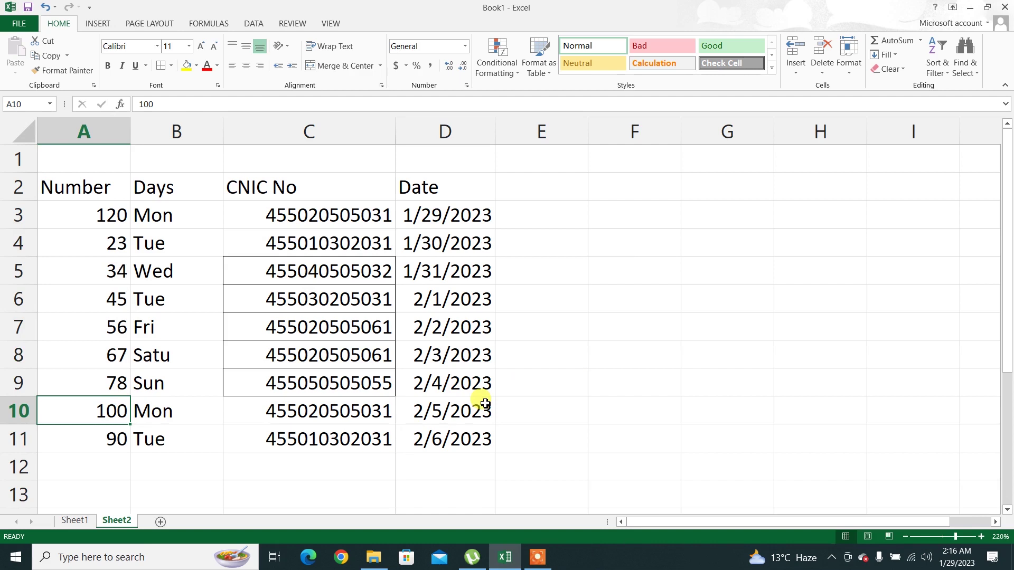
{"action": "left_click", "coordinate": [495, 64]}
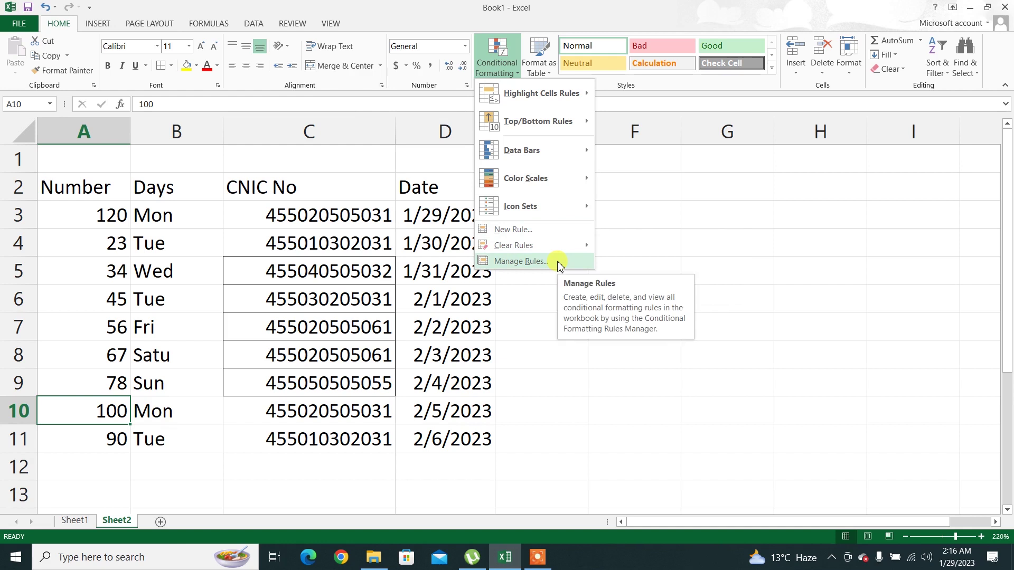
{"action": "mouse_move", "coordinate": [553, 205]}
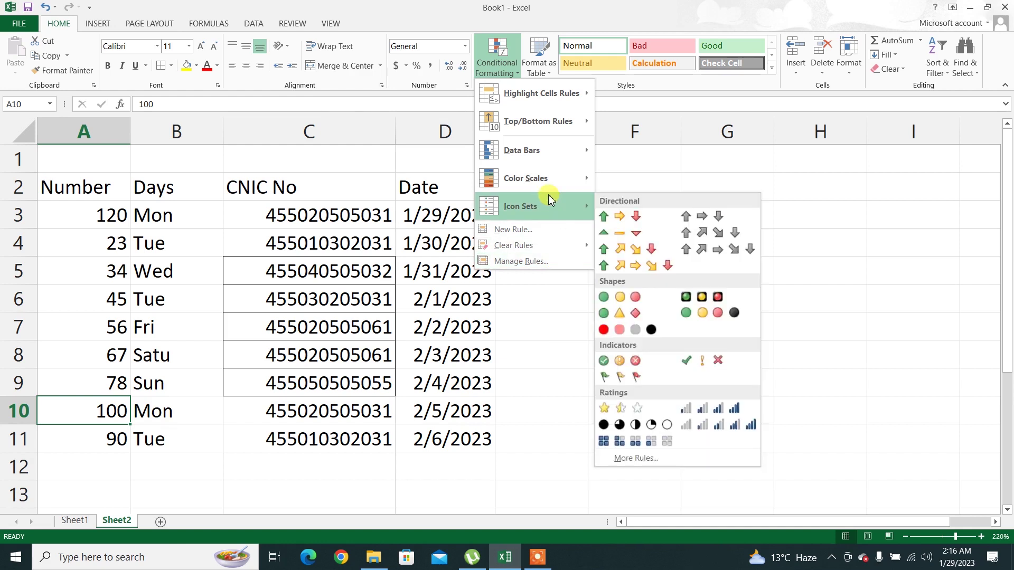
{"action": "mouse_move", "coordinate": [545, 181]}
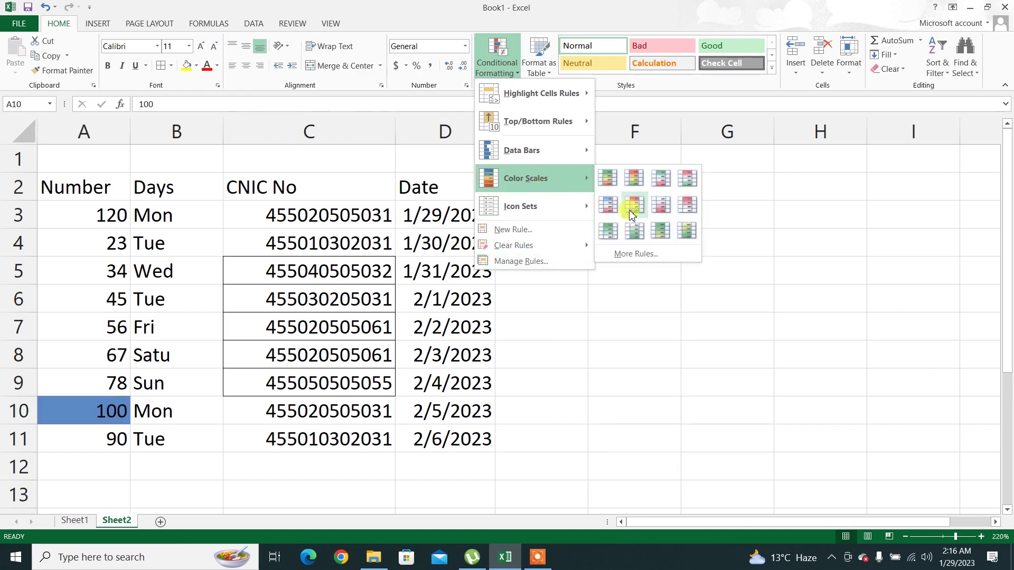
{"action": "left_click", "coordinate": [90, 214]}
Select A3:A11 and browse the Icon Sets, Color Scales and Data Bars options
{"action": "left_click_drag", "start_coordinate": [84, 211], "coordinate": [99, 427]}
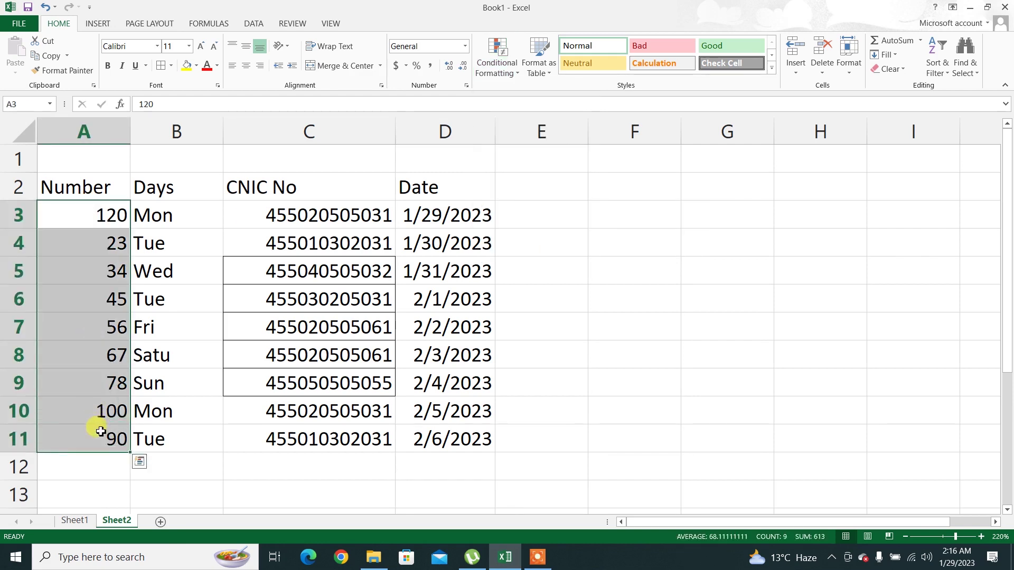
{"action": "left_click", "coordinate": [494, 64]}
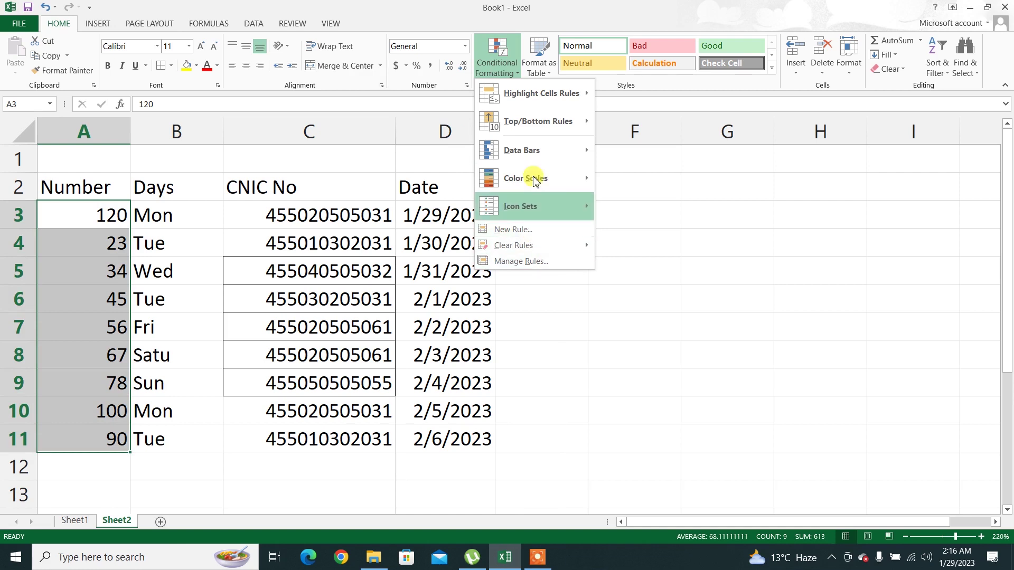
{"action": "mouse_move", "coordinate": [531, 150]}
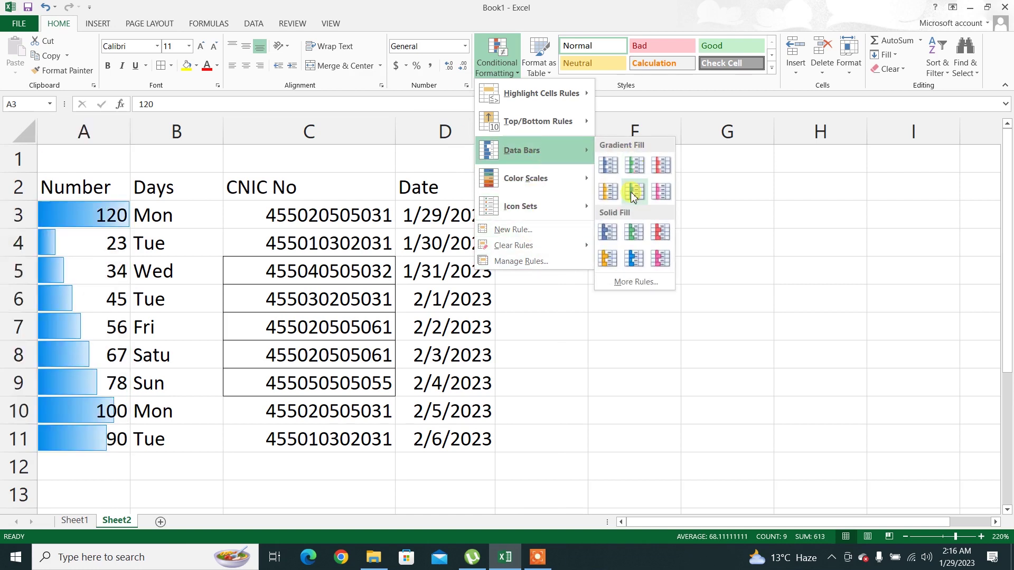
{"action": "mouse_move", "coordinate": [573, 182]}
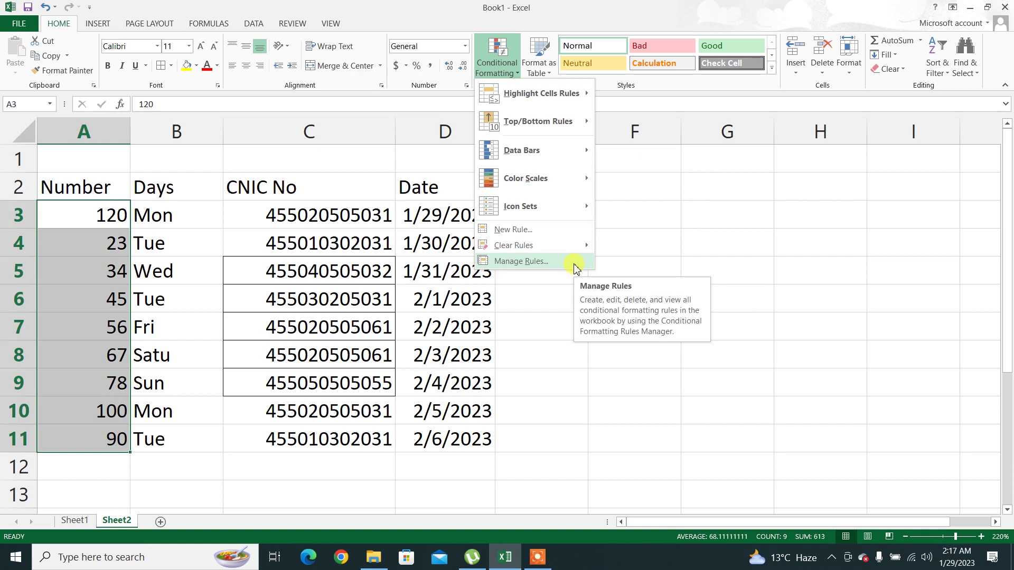
Apply the 3 Symbols (Circled) icon set to the Number values in A3:A11
{"action": "mouse_move", "coordinate": [571, 219]}
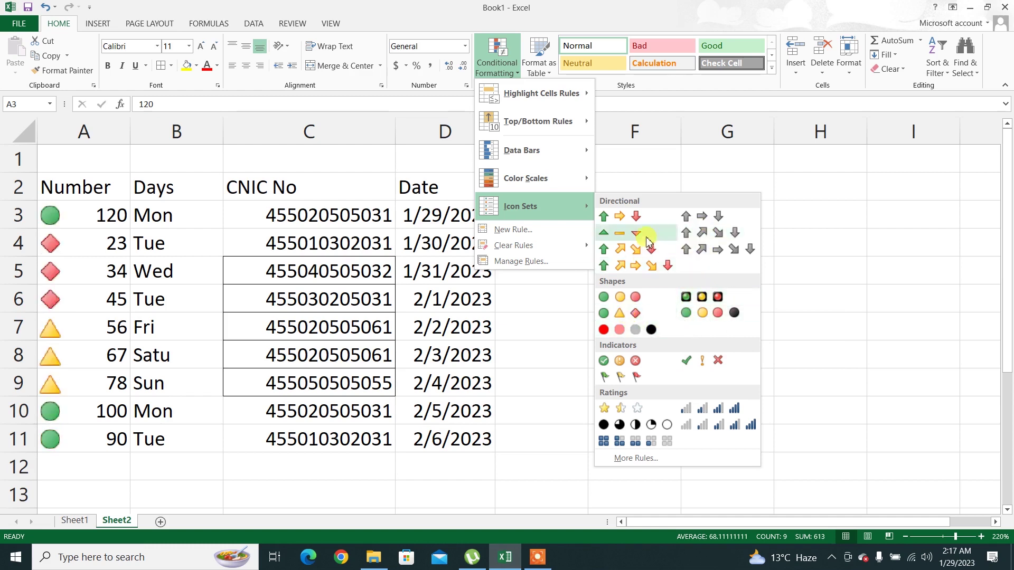
{"action": "left_click", "coordinate": [632, 363]}
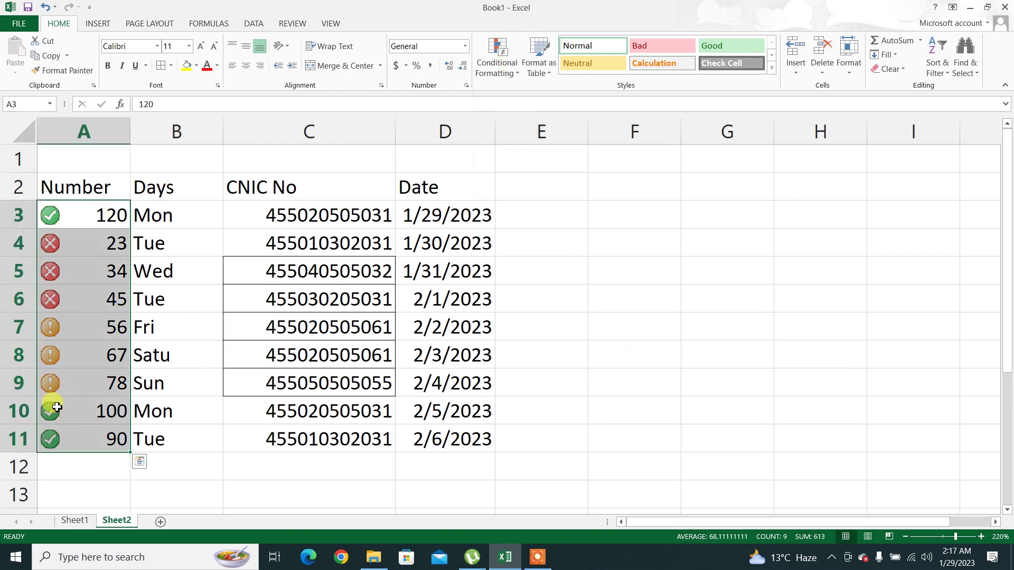
{"action": "left_click", "coordinate": [168, 359]}
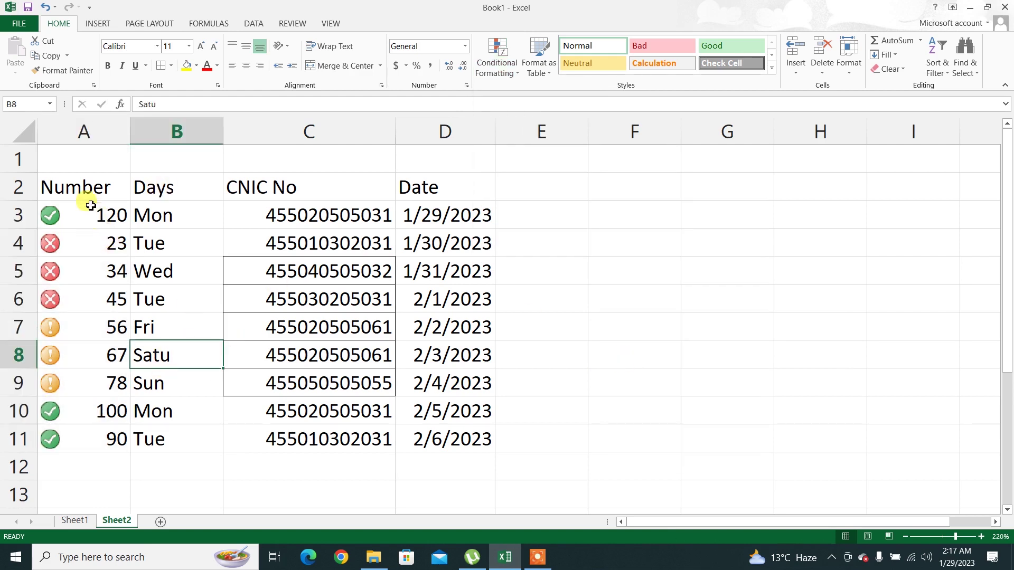
{"action": "left_click_drag", "start_coordinate": [67, 175], "coordinate": [454, 378]}
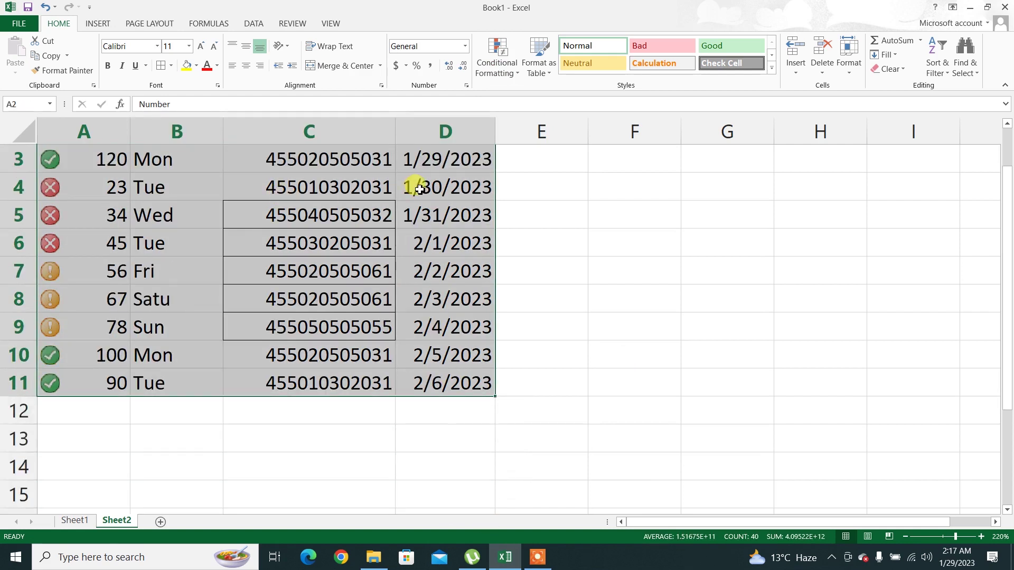
{"action": "left_click_drag", "start_coordinate": [1007, 273], "coordinate": [1009, 201]}
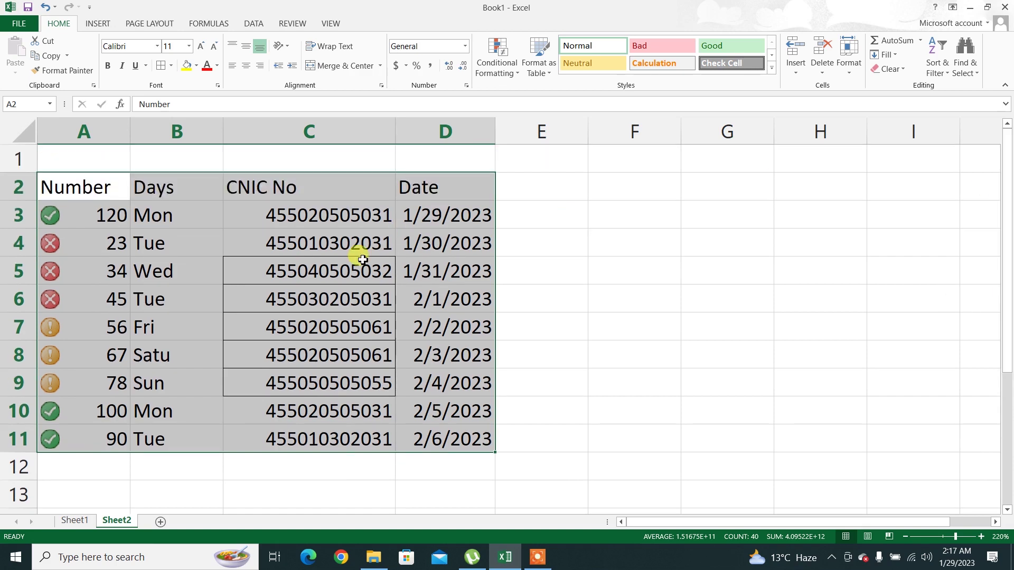
{"action": "left_click_drag", "start_coordinate": [114, 212], "coordinate": [106, 449]}
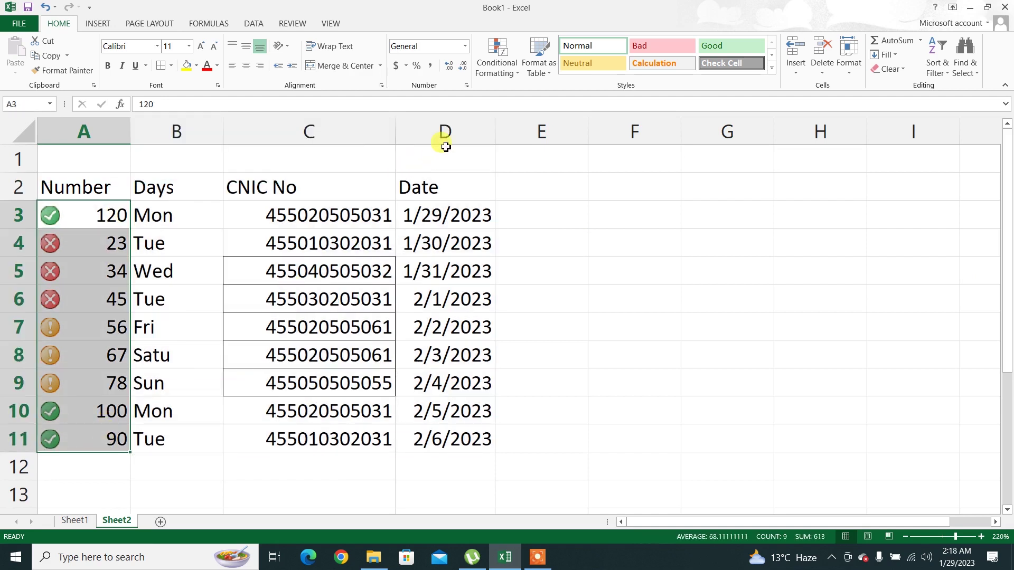
{"action": "left_click", "coordinate": [321, 233]}
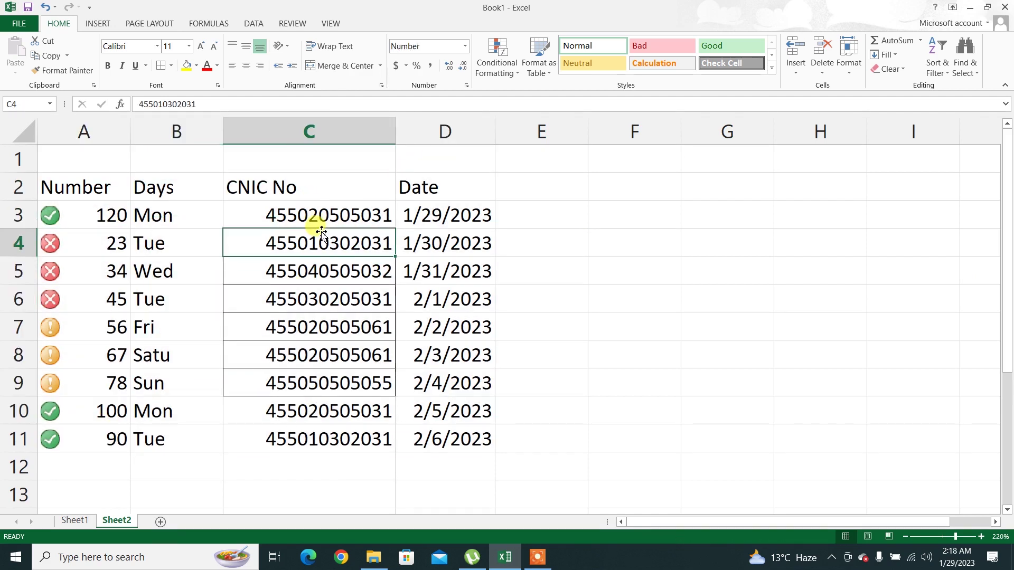
{"action": "left_click", "coordinate": [319, 217]}
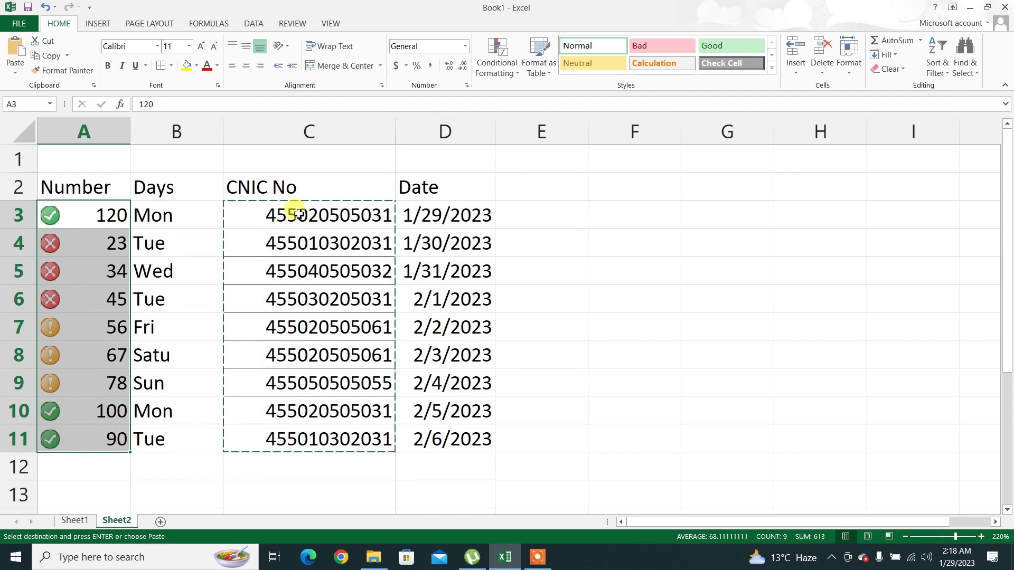
Delete the CNIC numbers from C3:C11, leaving the CNIC No column empty
{"action": "left_click_drag", "start_coordinate": [298, 213], "coordinate": [289, 430]}
{"action": "key", "text": "Delete"}
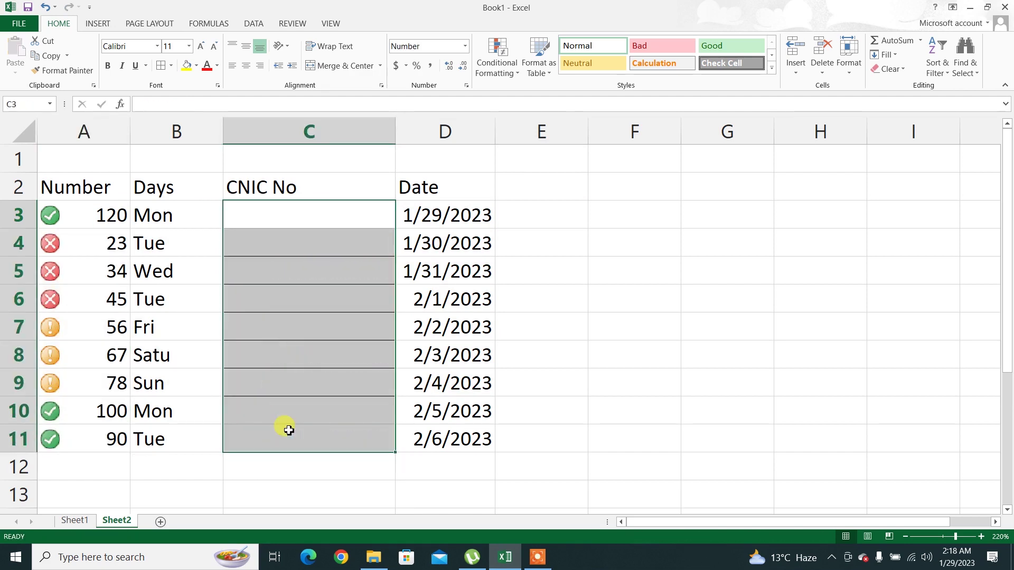
{"action": "left_click", "coordinate": [289, 430]}
{"action": "double_click", "coordinate": [312, 214]}
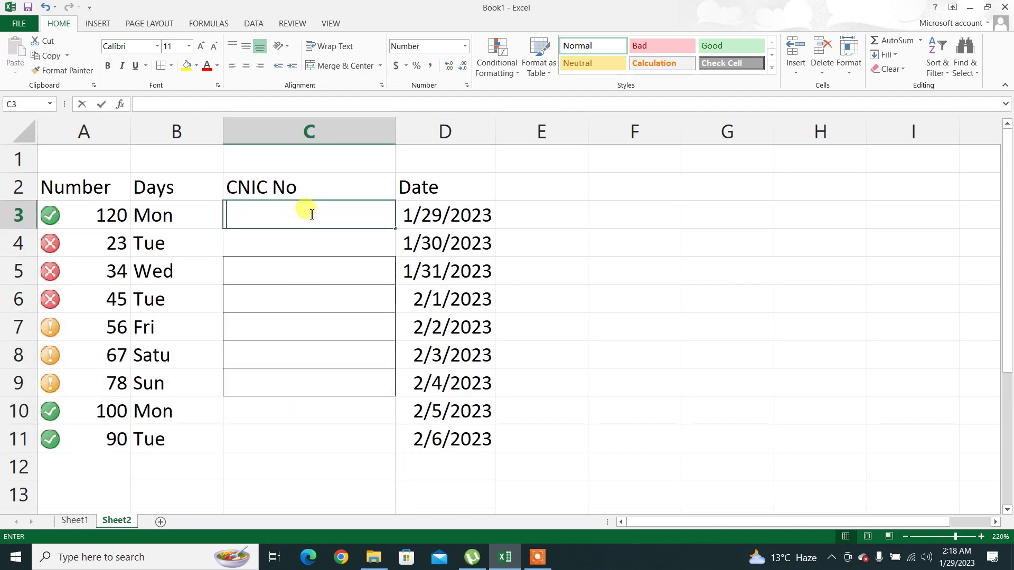
{"action": "key", "text": "Escape"}
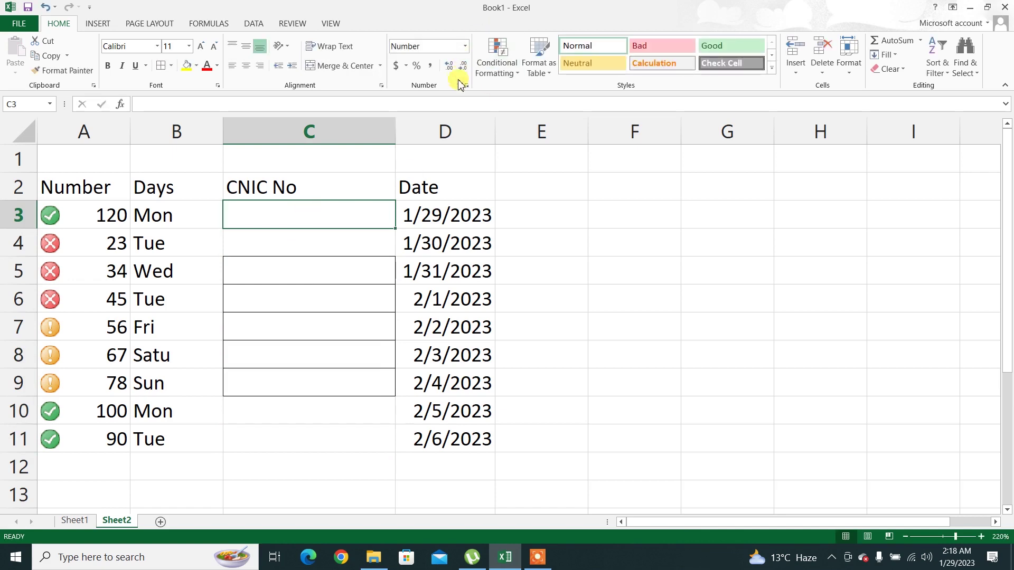
{"action": "left_click", "coordinate": [466, 86]}
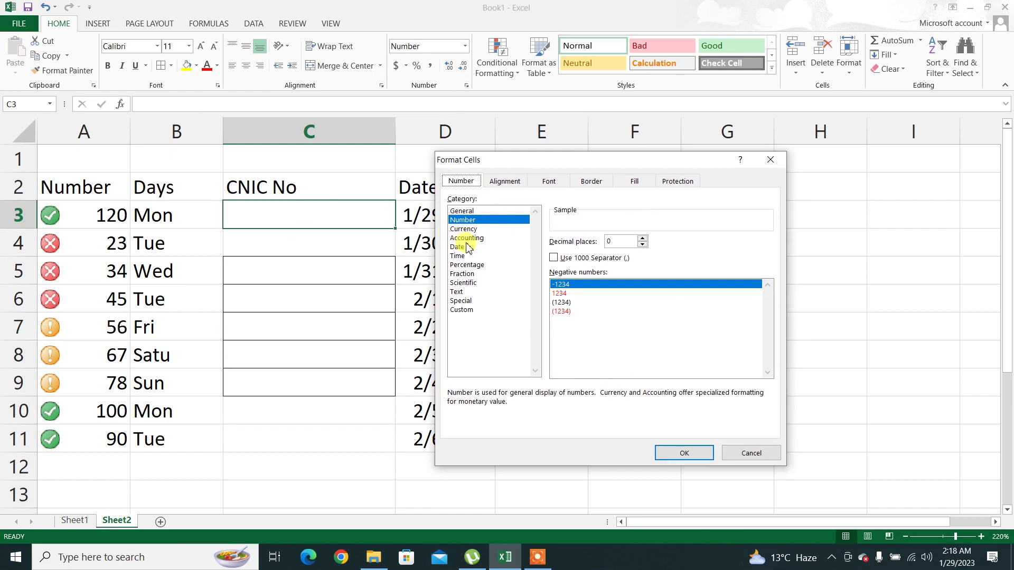
Give C3 a custom dash-separated CNIC number format code in Format Cells
{"action": "left_click", "coordinate": [464, 310]}
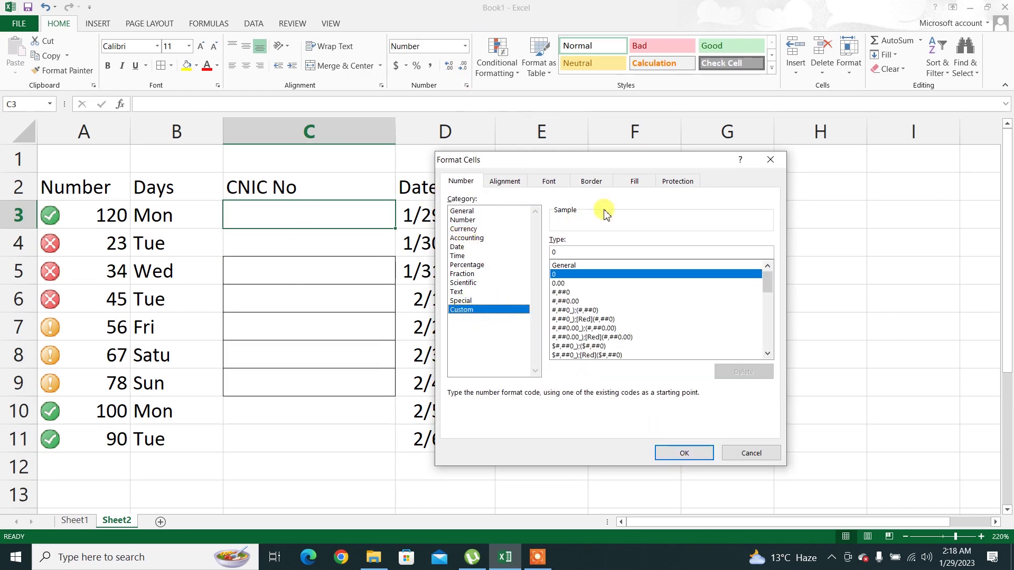
{"action": "left_click", "coordinate": [573, 253]}
{"action": "key", "text": "BackSpace"}
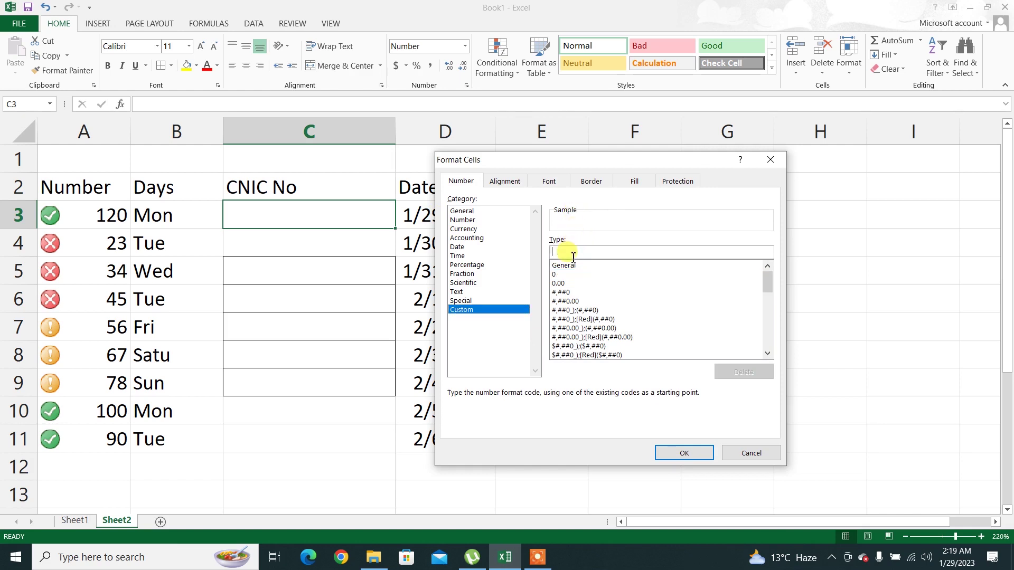
{"action": "type", "text": "00000-"}
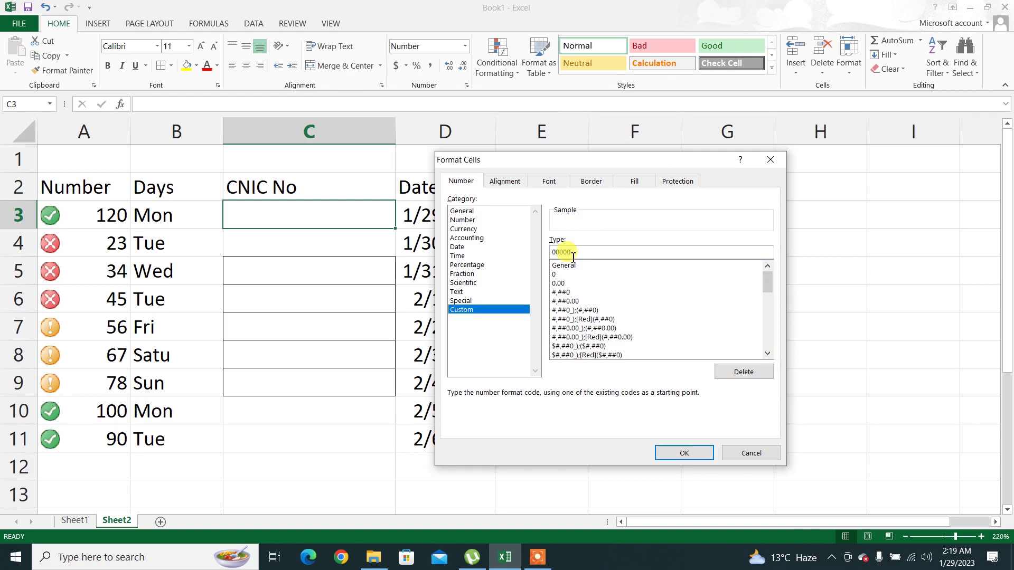
{"action": "key", "text": "BackSpace"}
{"action": "key", "text": "BackSpace"}
{"action": "key", "text": "BackSpace"}
{"action": "key", "text": "BackSpace"}
{"action": "type", "text": "00000"}
{"action": "key", "text": "Return"}
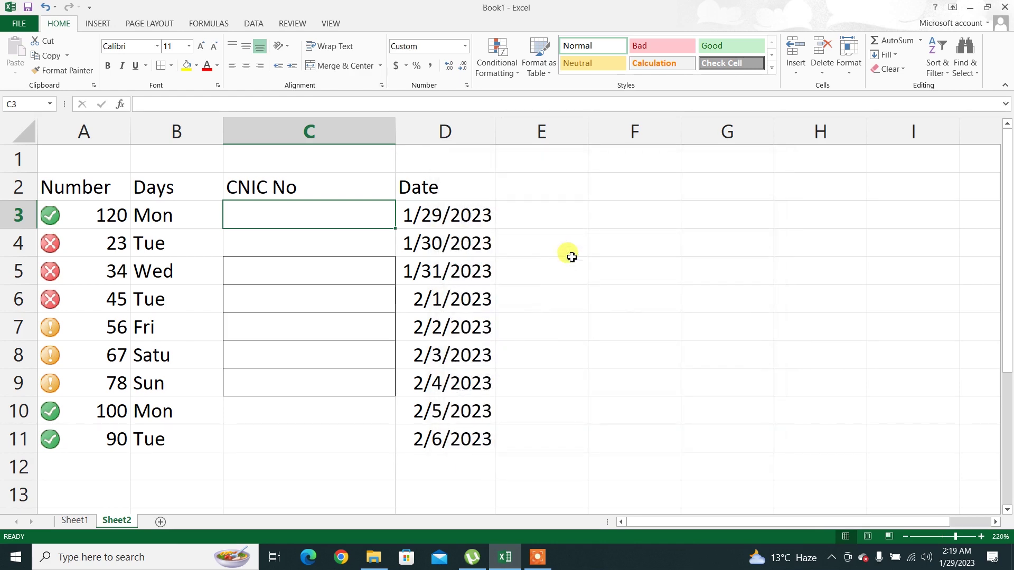
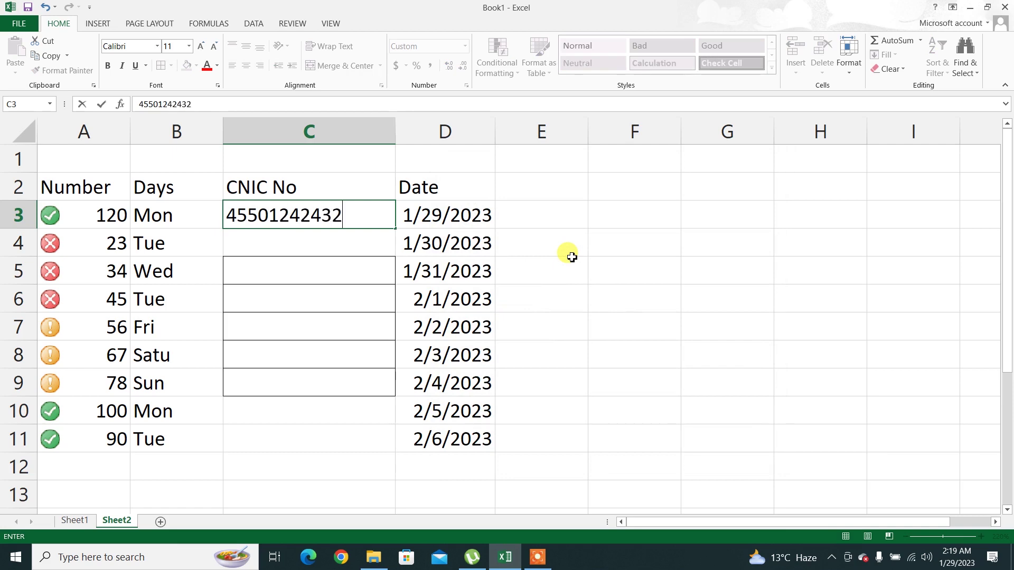
Enter a dashed CNIC number in C3 and a plain 12-digit CNIC number in C4
{"action": "key", "text": "Return"}
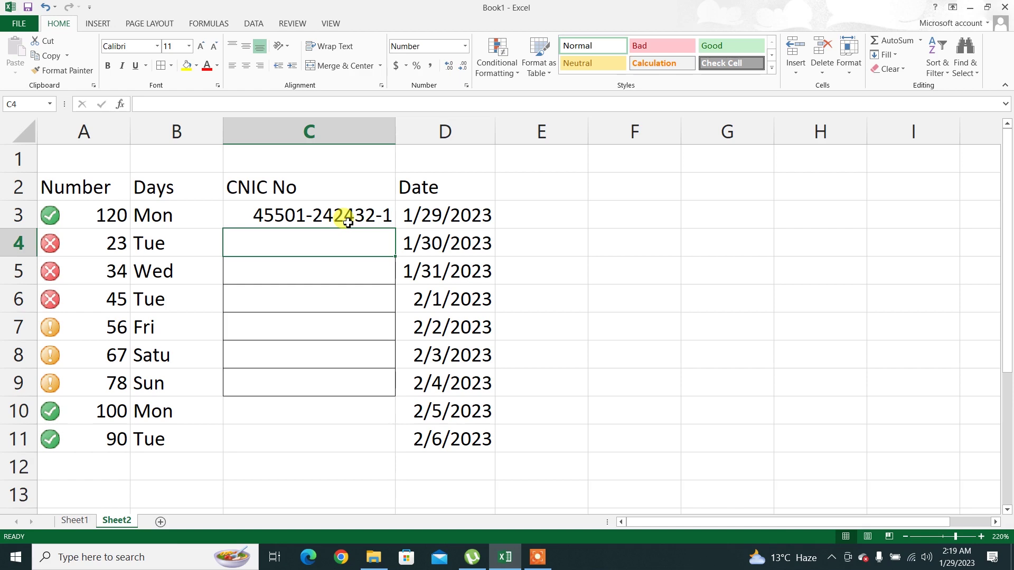
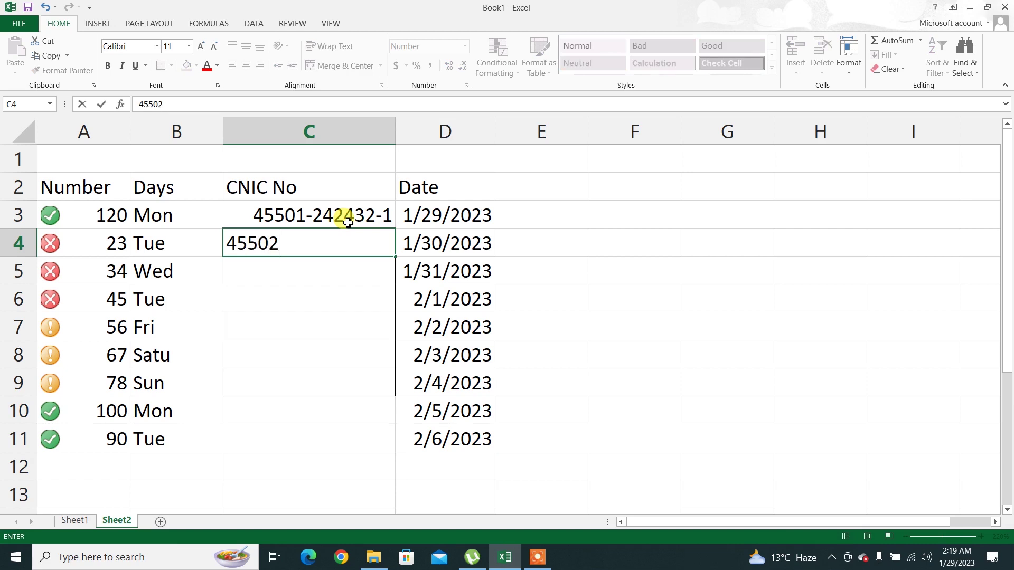
{"action": "key", "text": "Return"}
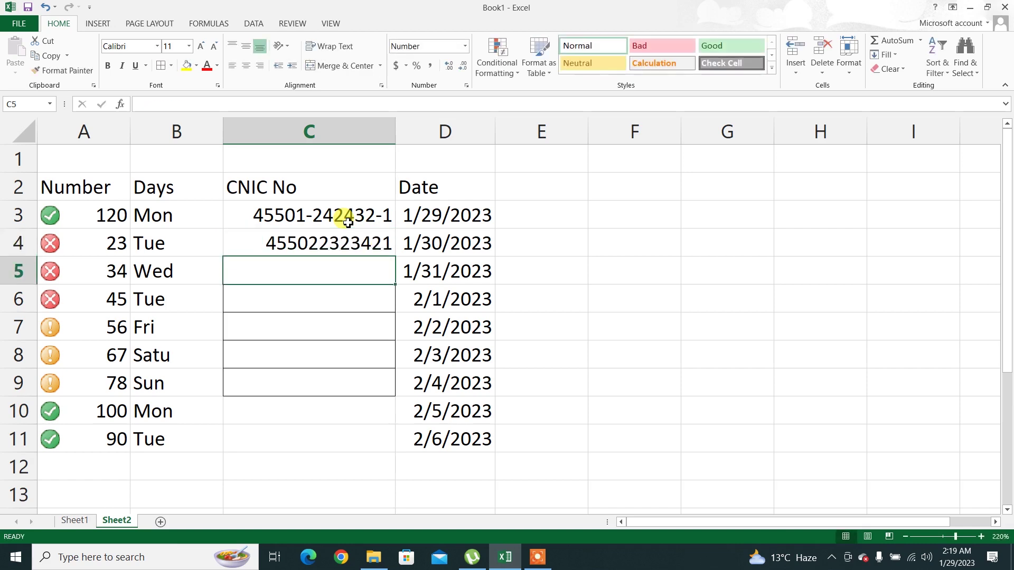
{"action": "left_click", "coordinate": [348, 222]}
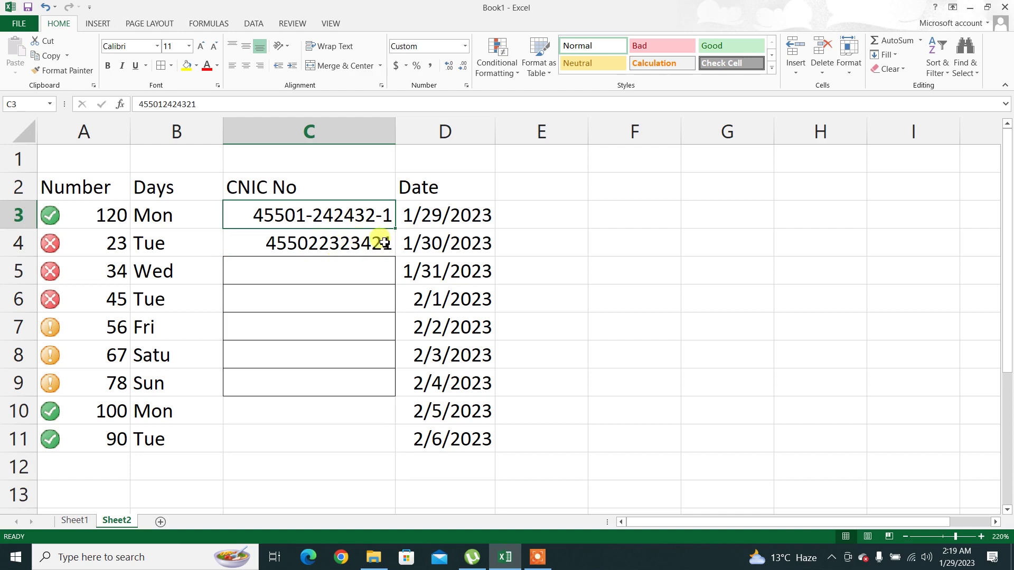
Fill C3's CNIC down to C11, then replace C4 with a different dashed CNIC number
{"action": "left_click_drag", "start_coordinate": [394, 228], "coordinate": [381, 449]}
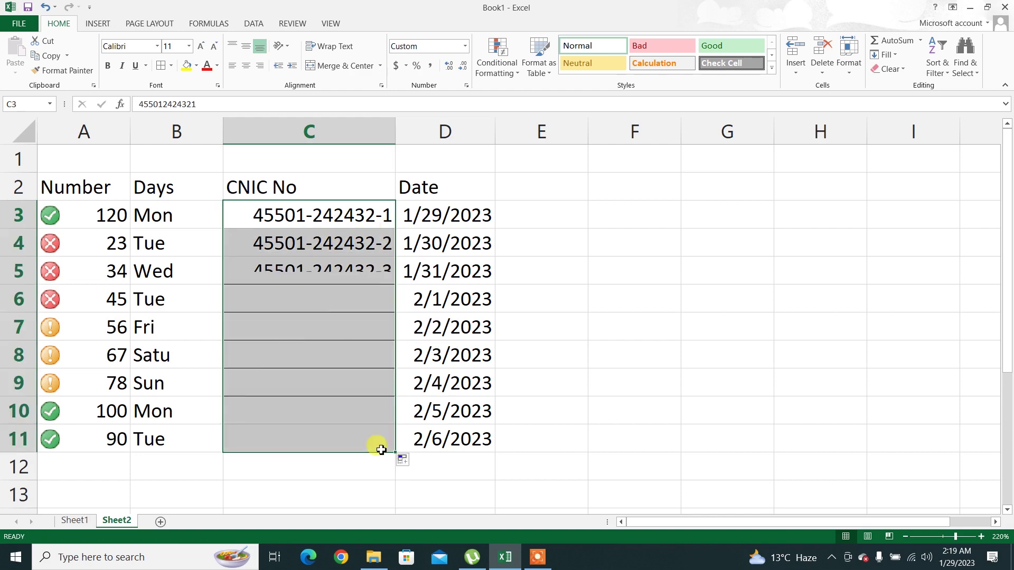
{"action": "left_click", "coordinate": [246, 237]}
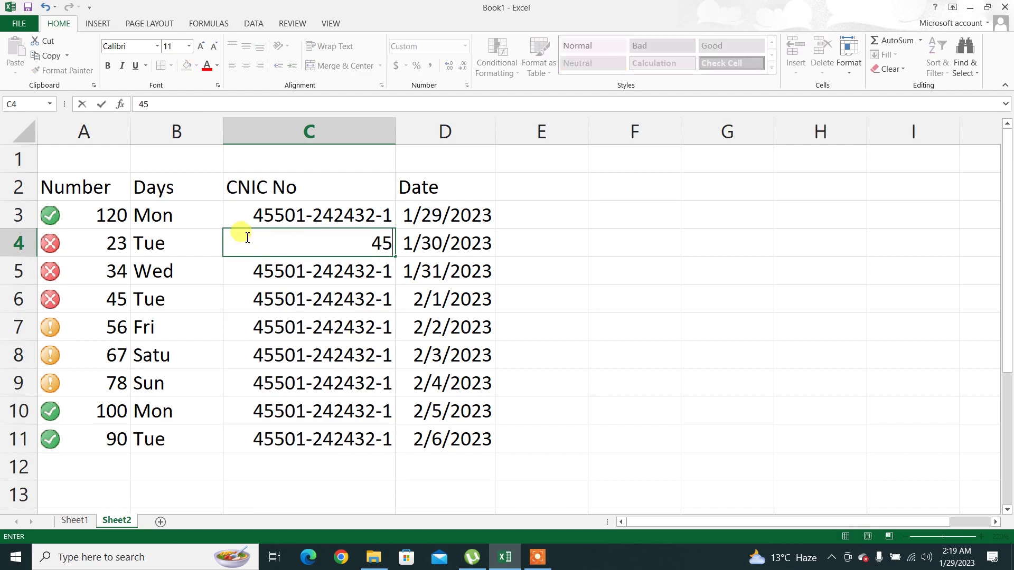
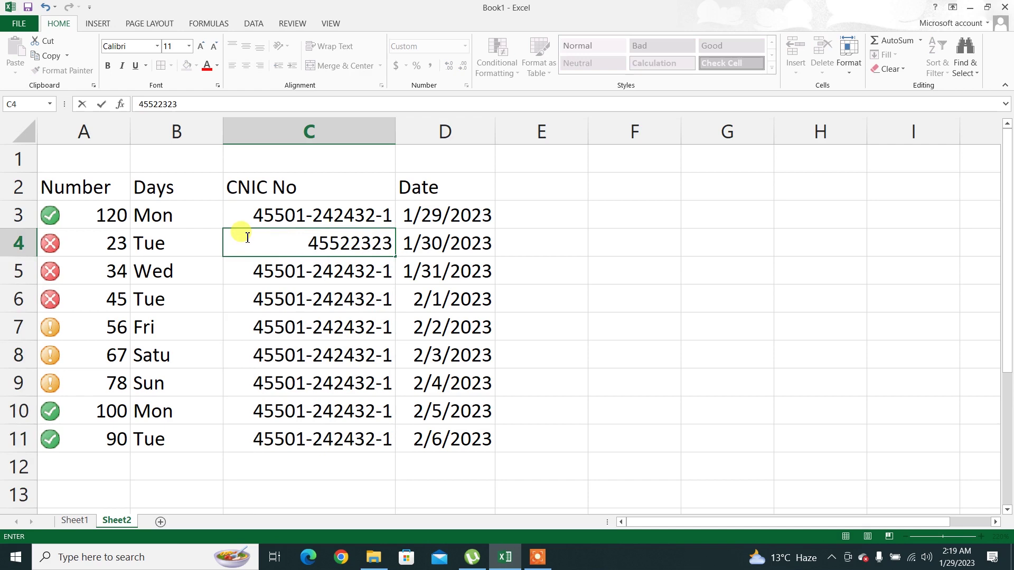
{"action": "key", "text": "Return"}
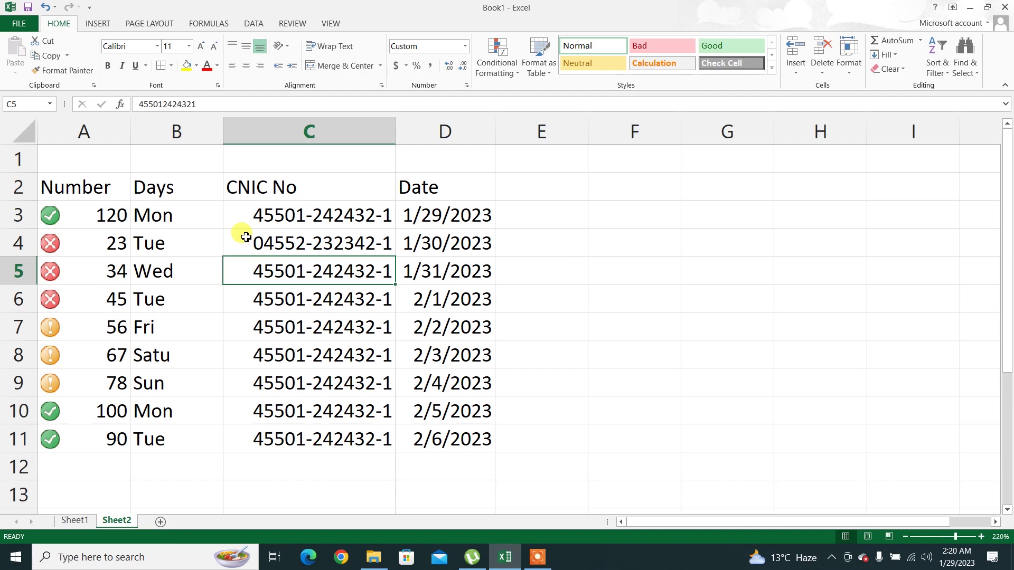
Format A2:D12 as a table with headers using the black-header Light table style
{"action": "left_click", "coordinate": [510, 67]}
{"action": "left_click", "coordinate": [510, 67]}
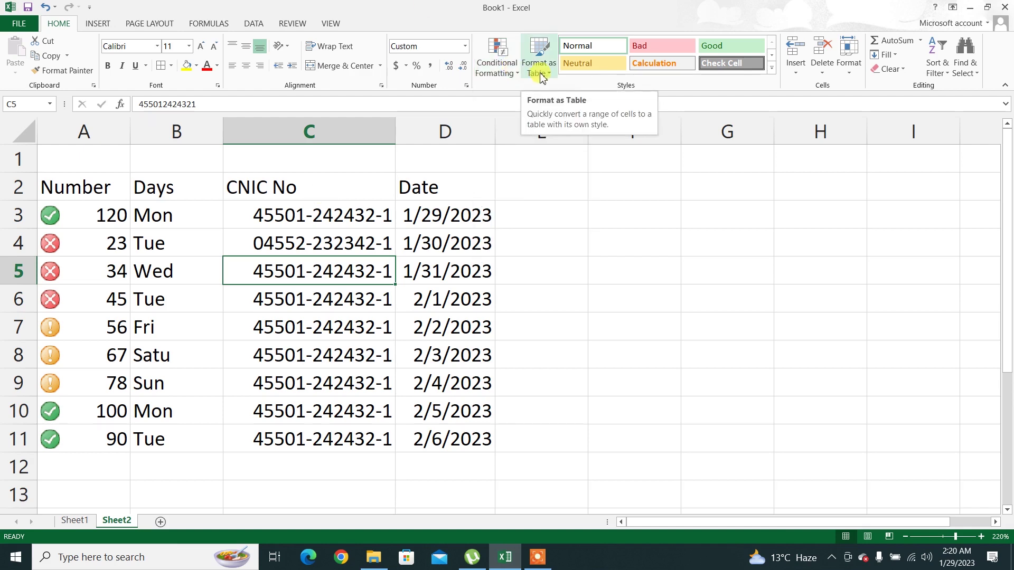
{"action": "left_click", "coordinate": [542, 77]}
{"action": "left_click", "coordinate": [151, 236]}
{"action": "left_click_drag", "start_coordinate": [74, 182], "coordinate": [455, 457]}
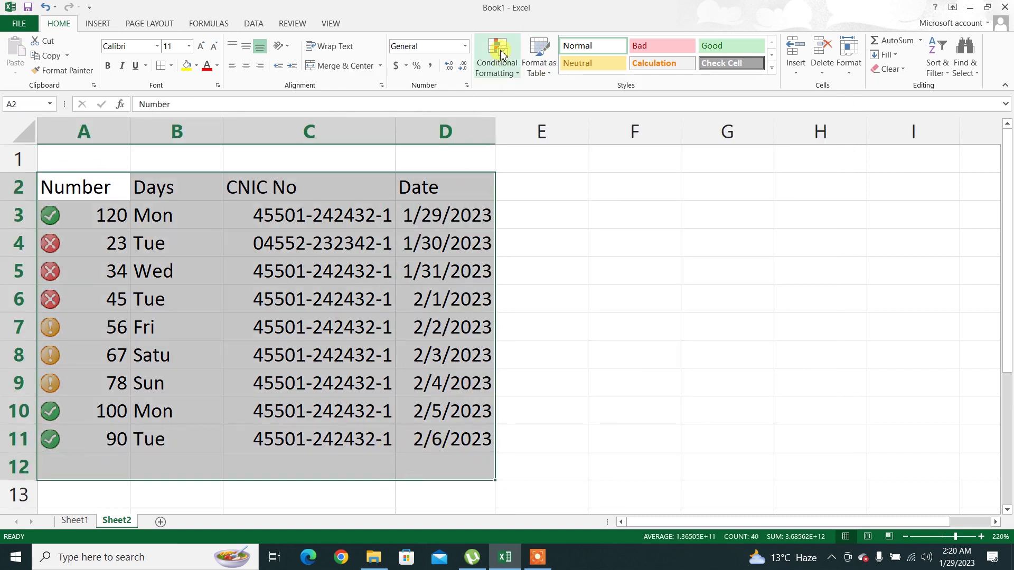
{"action": "left_click", "coordinate": [543, 68]}
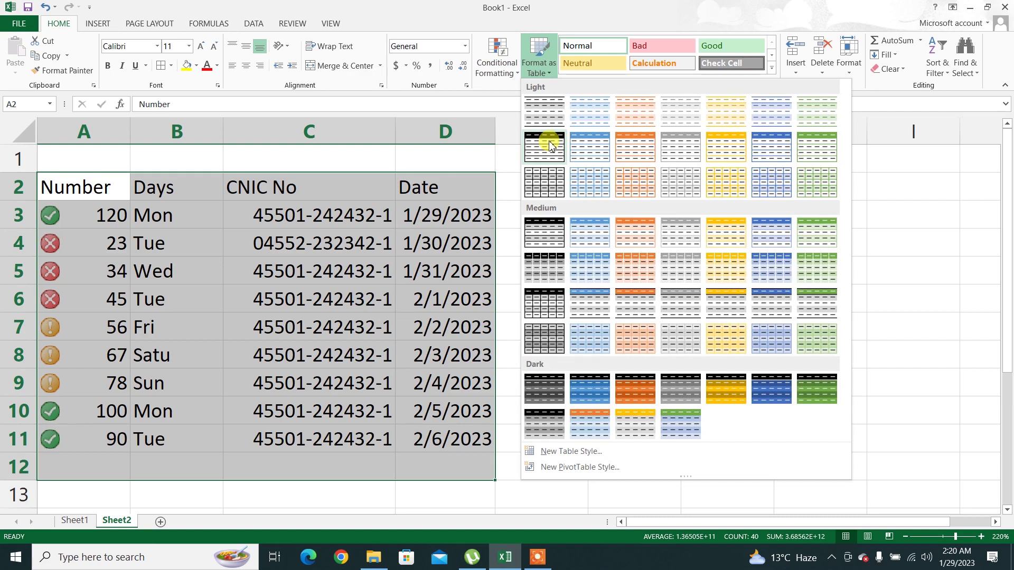
{"action": "left_click", "coordinate": [549, 146]}
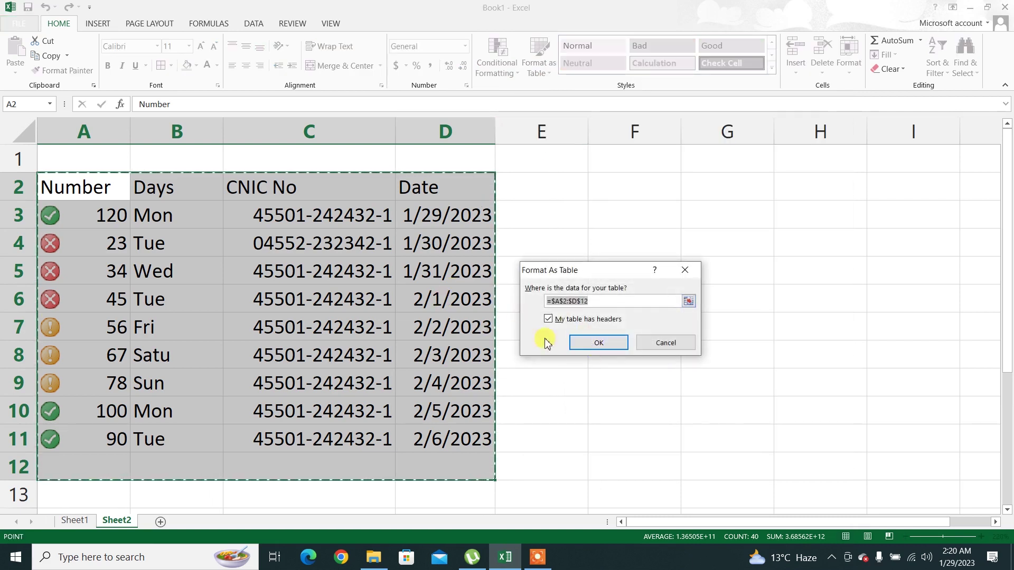
{"action": "left_click", "coordinate": [584, 343]}
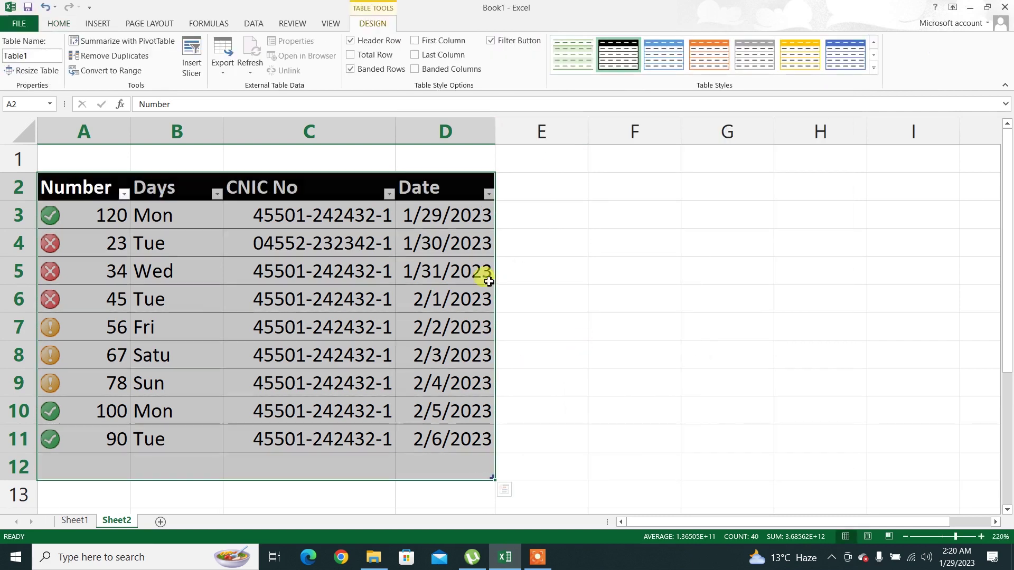
{"action": "left_click", "coordinate": [402, 310]}
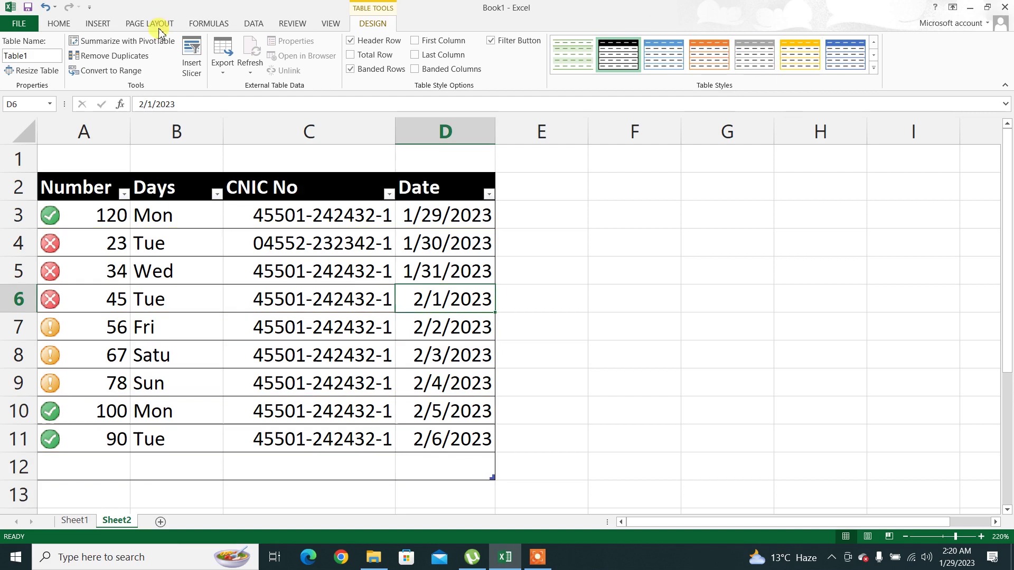
{"action": "left_click", "coordinate": [50, 23]}
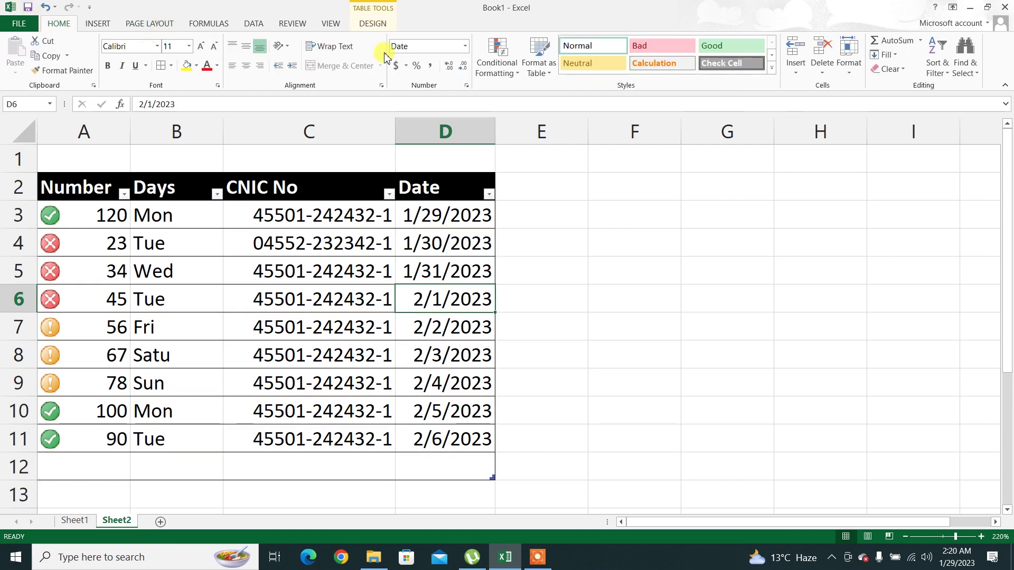
Apply the Bad style to D6, Neutral to D5, and Good to C6
{"action": "left_click", "coordinate": [543, 69]}
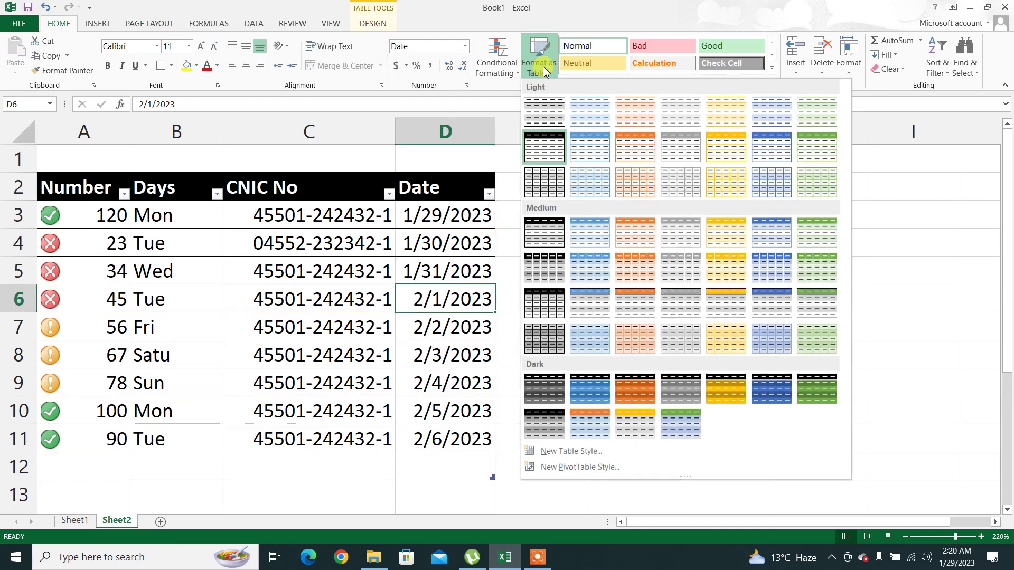
{"action": "left_click", "coordinate": [650, 46]}
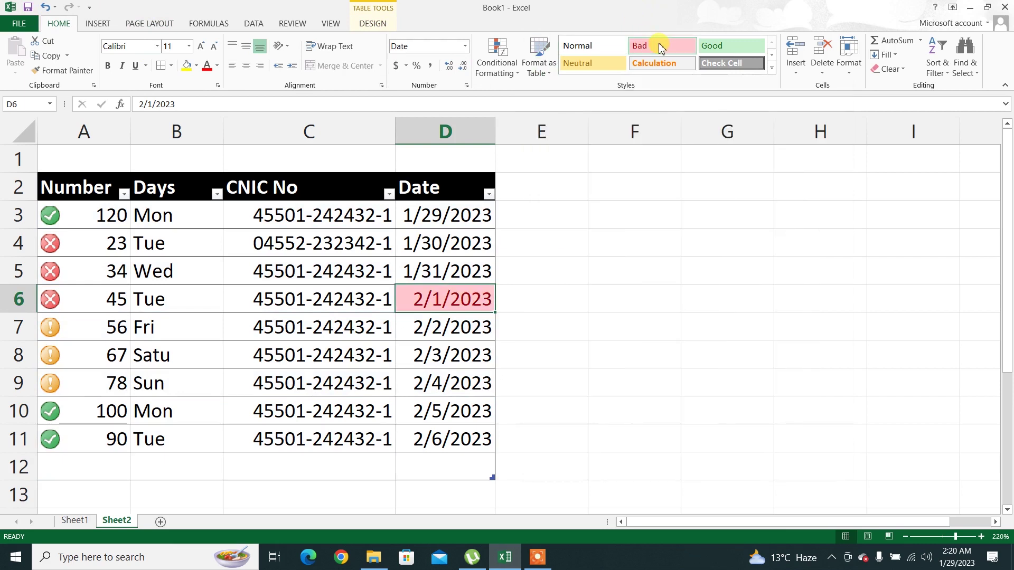
{"action": "left_click", "coordinate": [407, 269]}
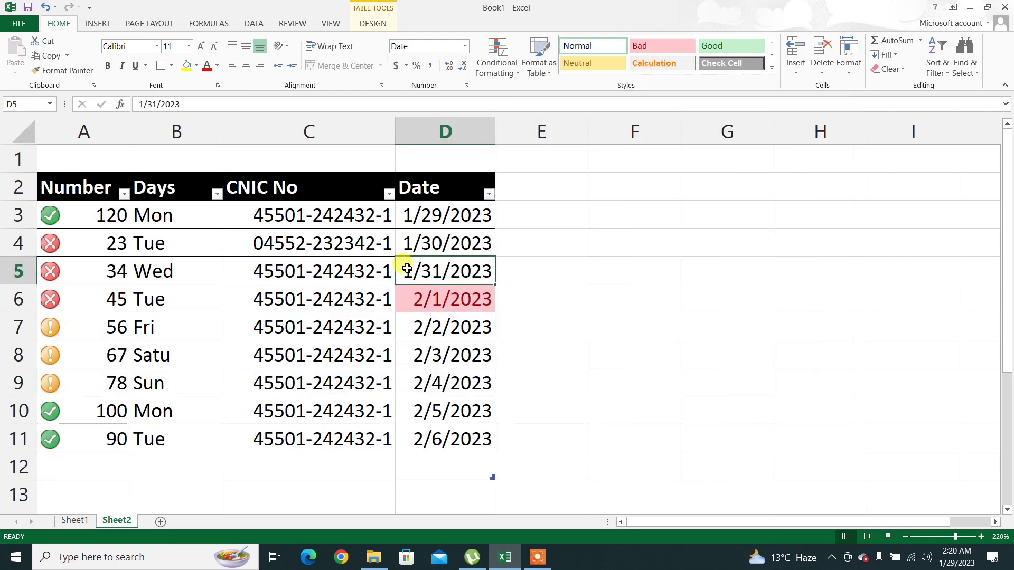
{"action": "left_click", "coordinate": [581, 64]}
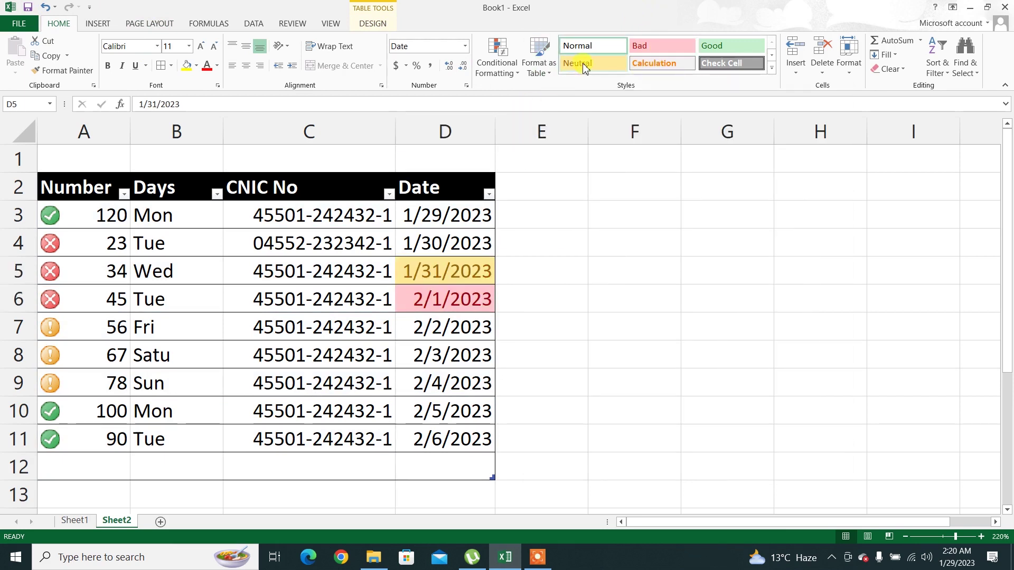
{"action": "left_click", "coordinate": [379, 311]}
{"action": "left_click", "coordinate": [713, 45]}
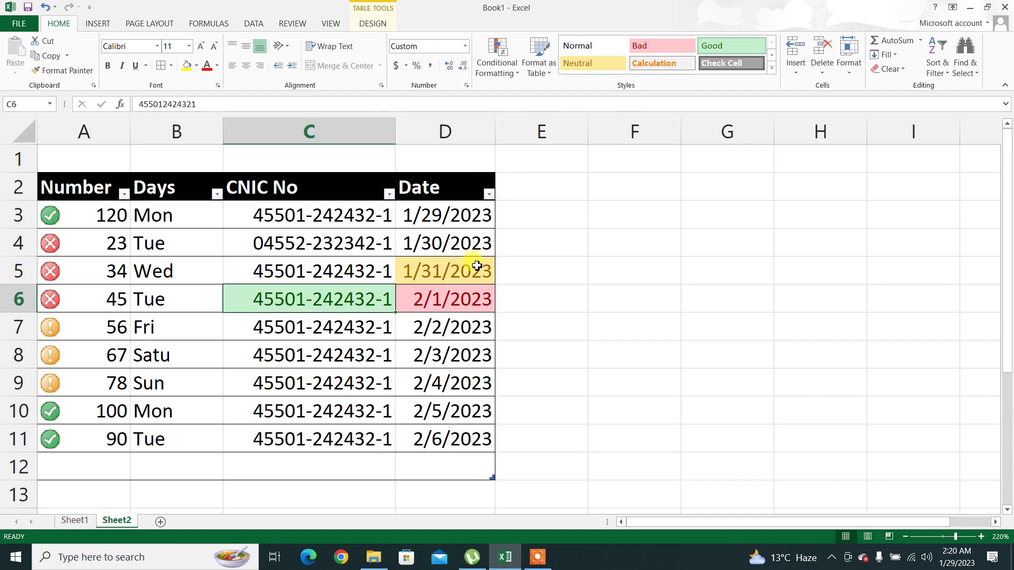
Apply Check Cell to D8, Calculation to C10, and Bad to C5
{"action": "left_click", "coordinate": [417, 359]}
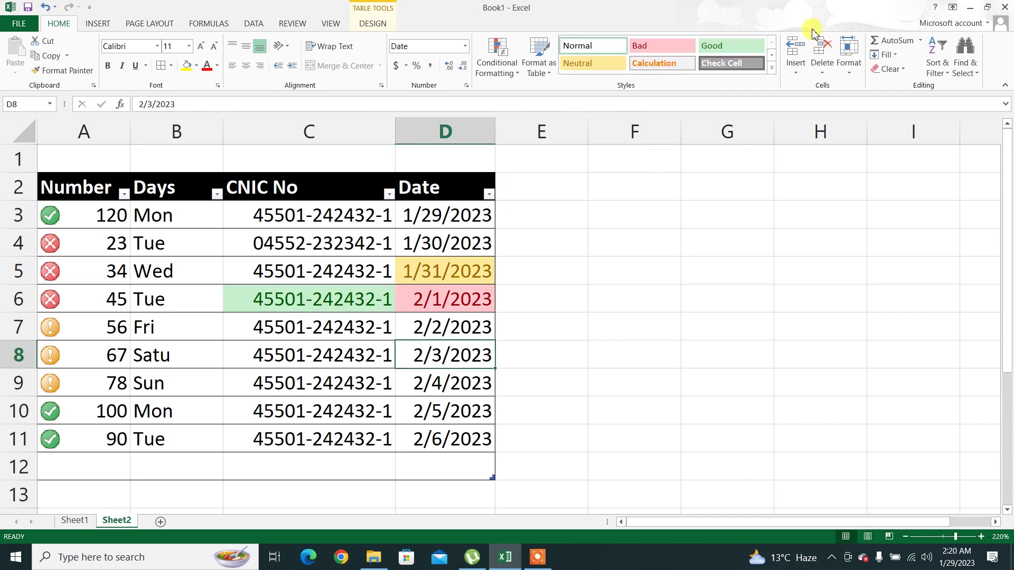
{"action": "left_click", "coordinate": [731, 66]}
{"action": "left_click", "coordinate": [254, 409]}
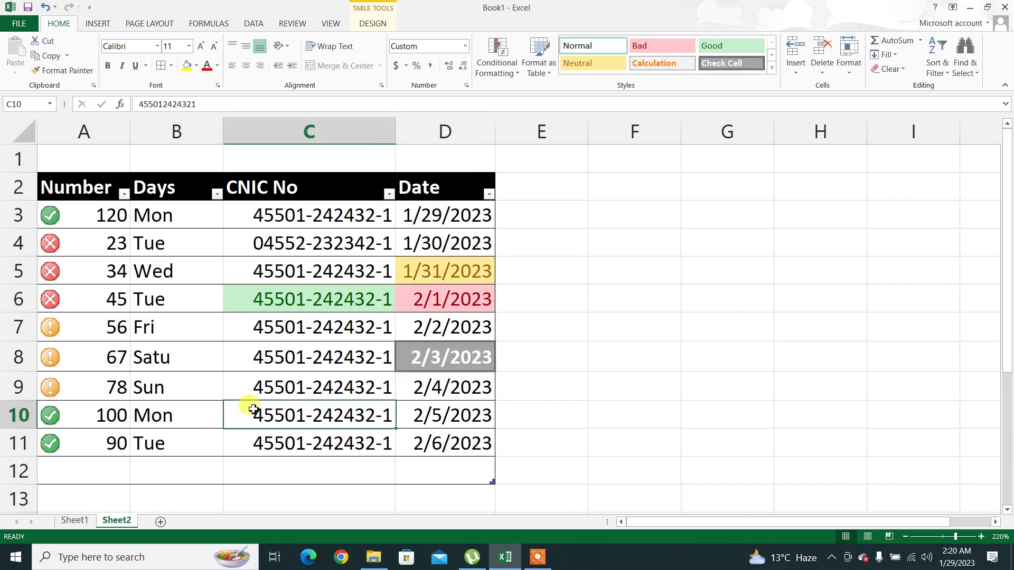
{"action": "left_click", "coordinate": [638, 64]}
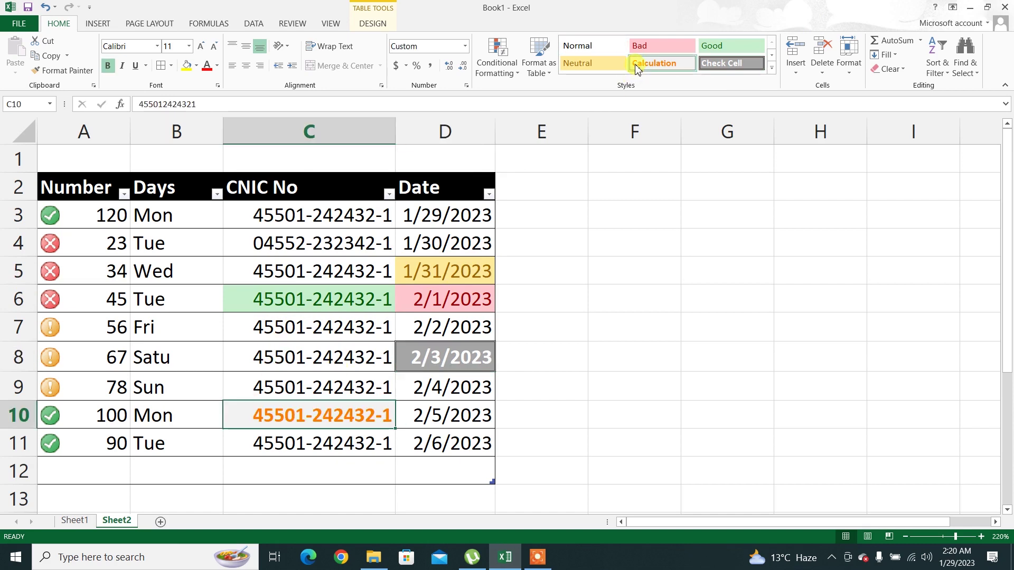
{"action": "left_click", "coordinate": [254, 266]}
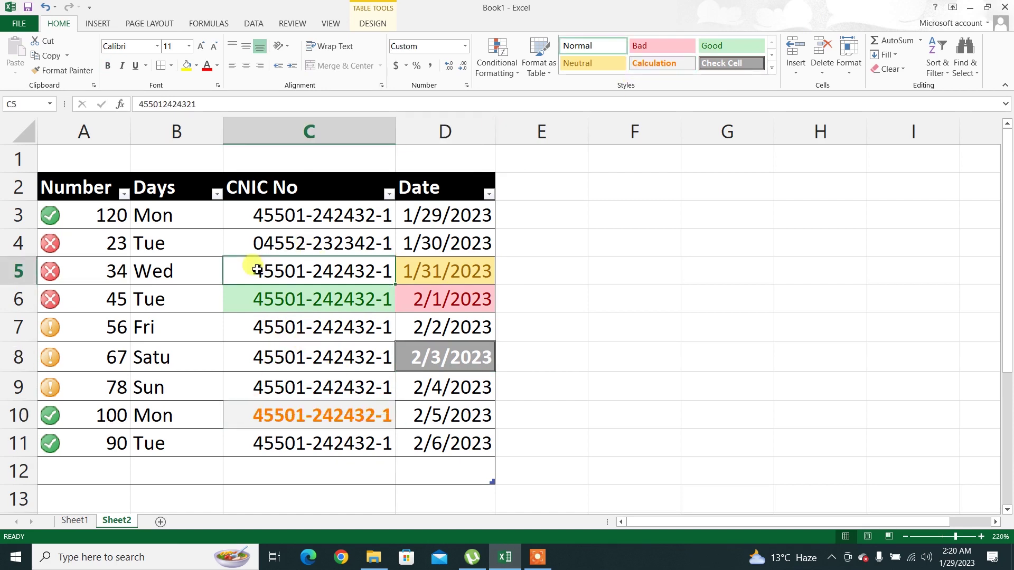
{"action": "left_click", "coordinate": [682, 43]}
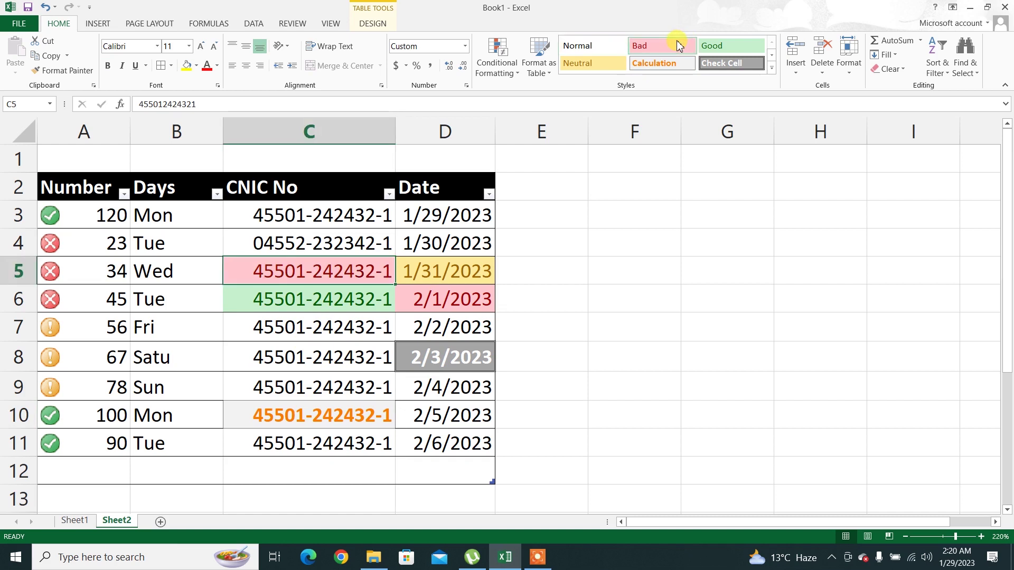
{"action": "left_click", "coordinate": [114, 338]}
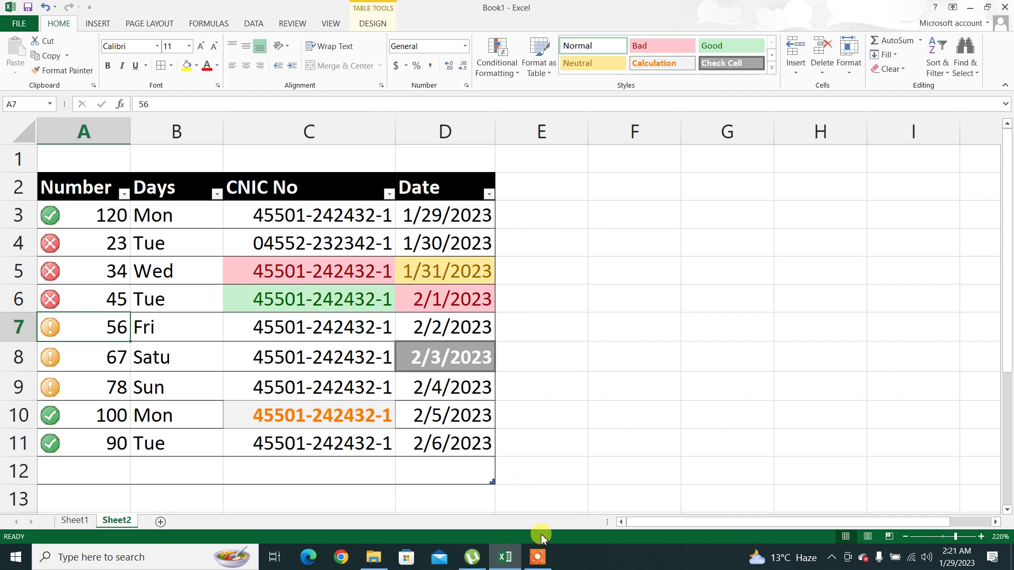
{"action": "left_click", "coordinate": [545, 555]}
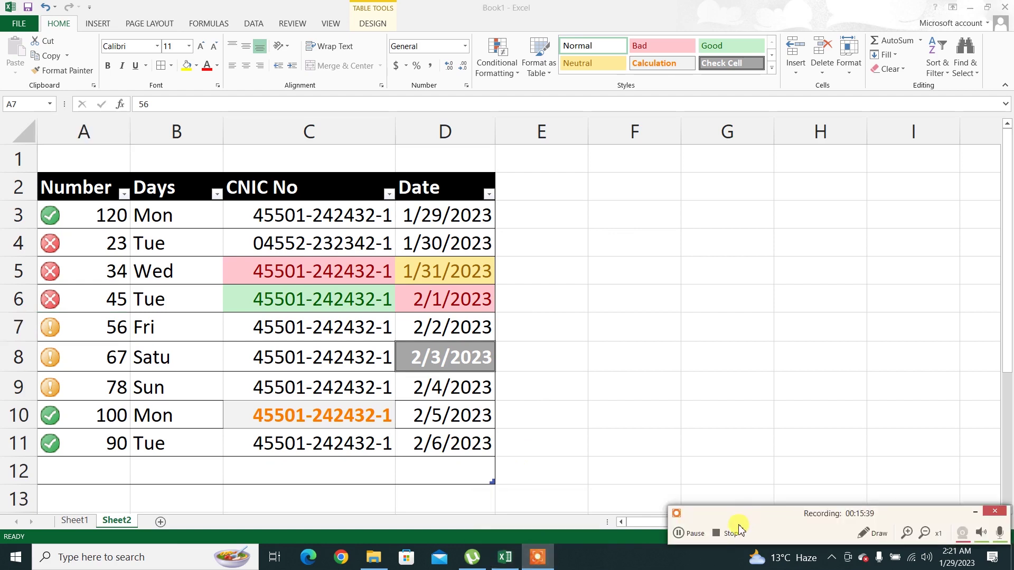